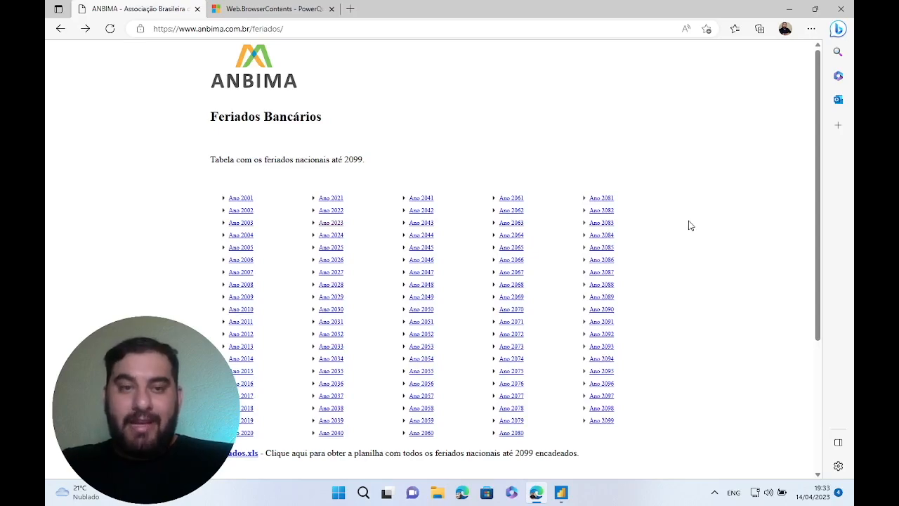
Look over the ANBIMA bank holidays page, then open the 2023 holidays and examine that page's address.
scroll(689, 225, down, 3)
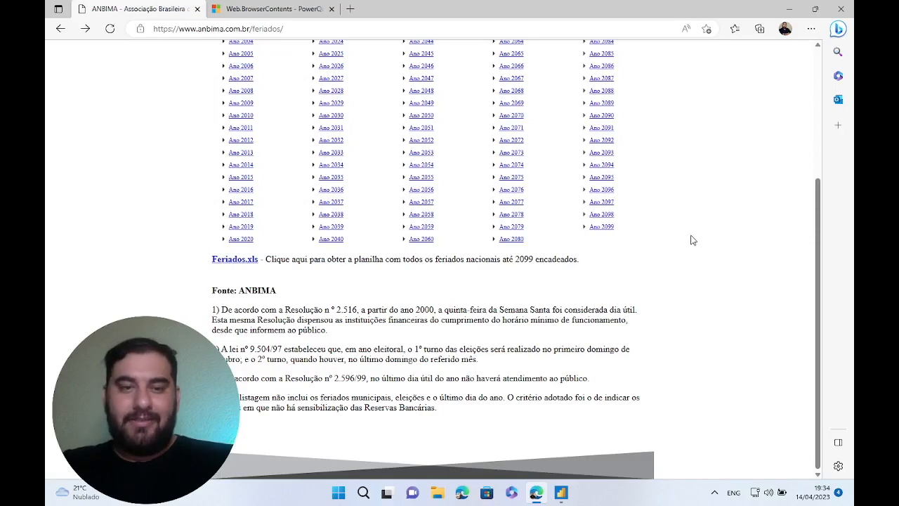
scroll(686, 239, up, 3)
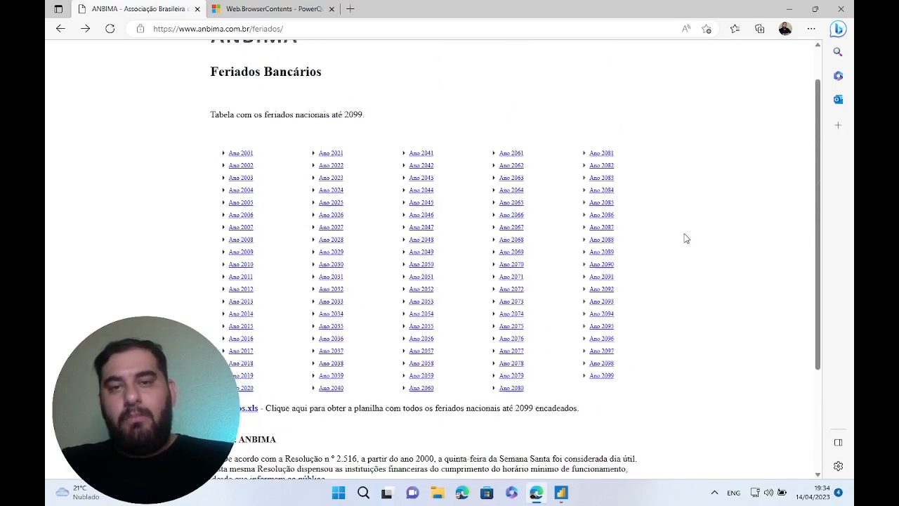
scroll(686, 239, down, 2)
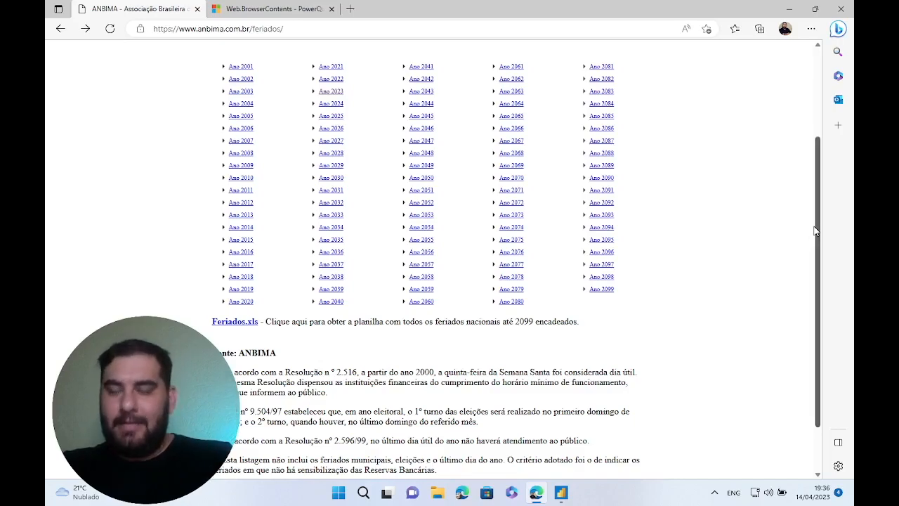
drag(815, 230, 815, 224)
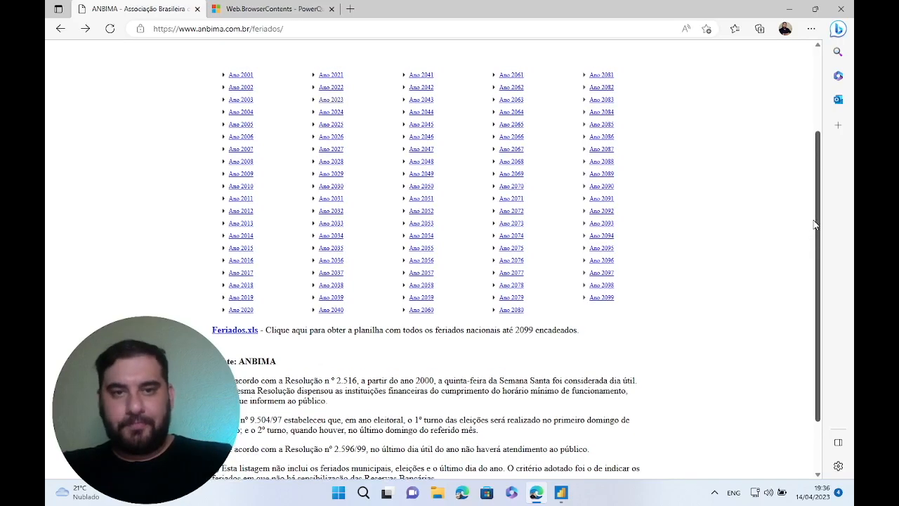
click(340, 101)
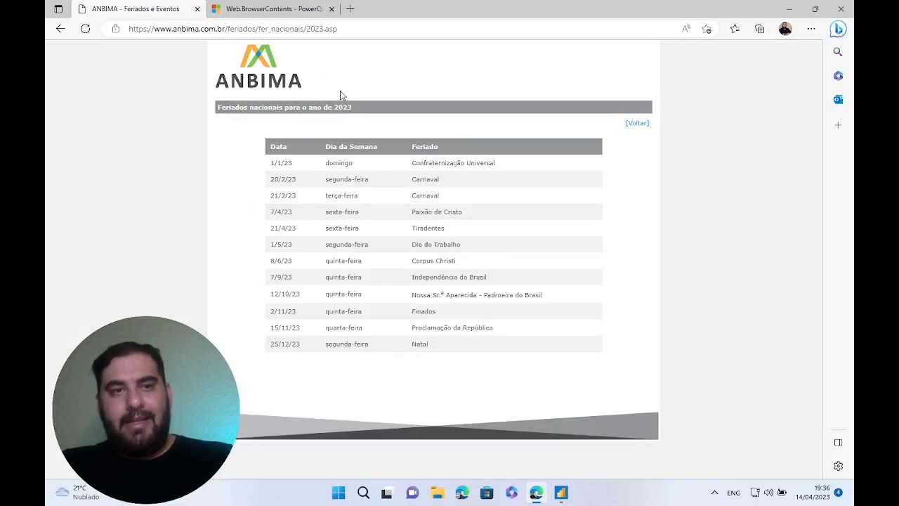
click(341, 29)
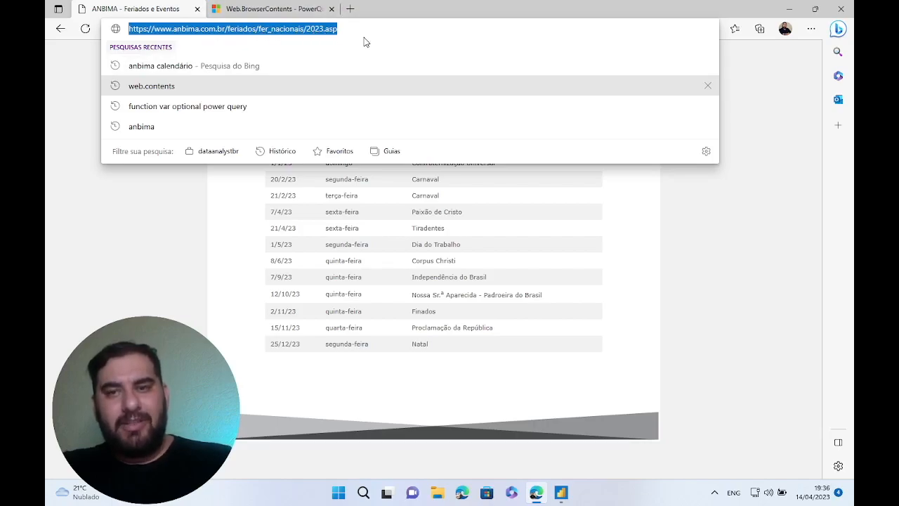
click(754, 101)
Open the 2024 holidays from the year list and change the year in the page address to 2025 to load that year.
click(637, 123)
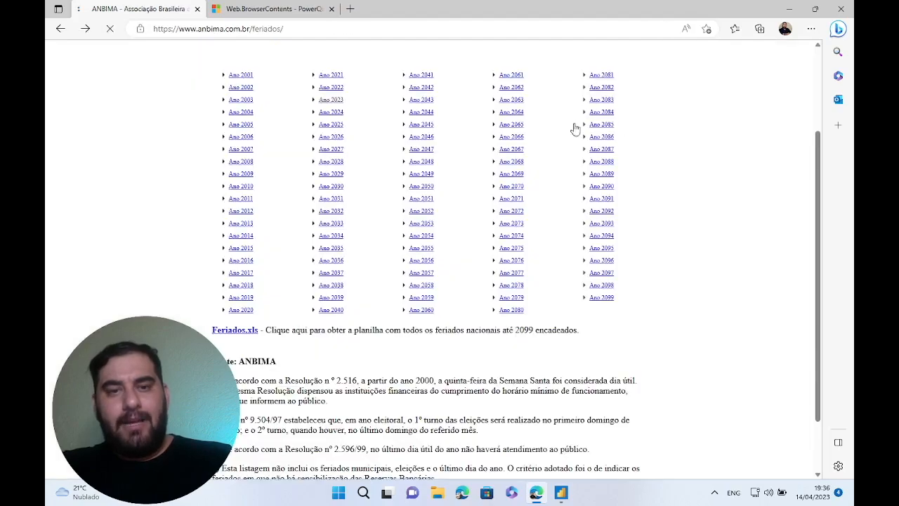
click(336, 115)
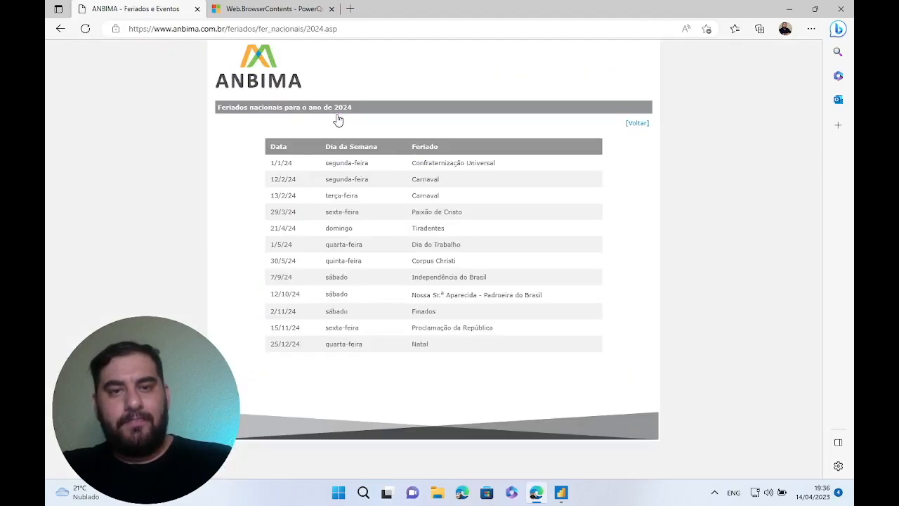
click(357, 31)
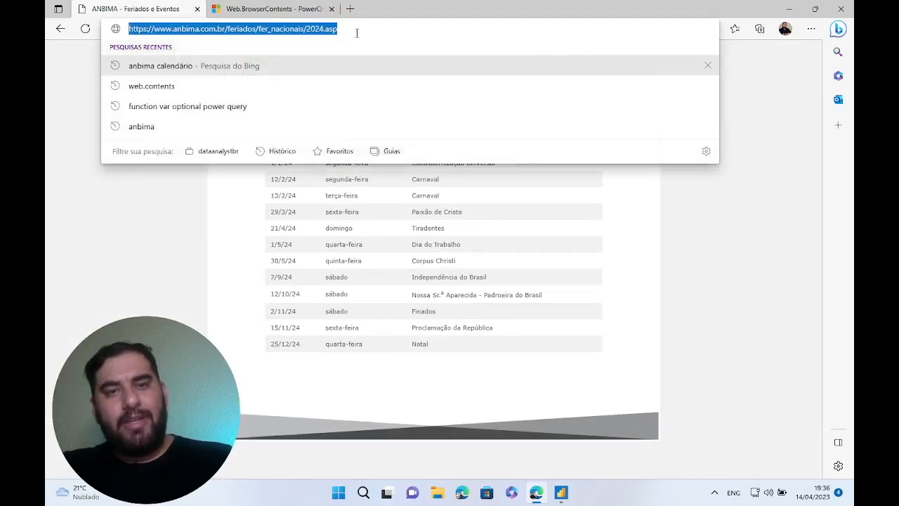
click(323, 30)
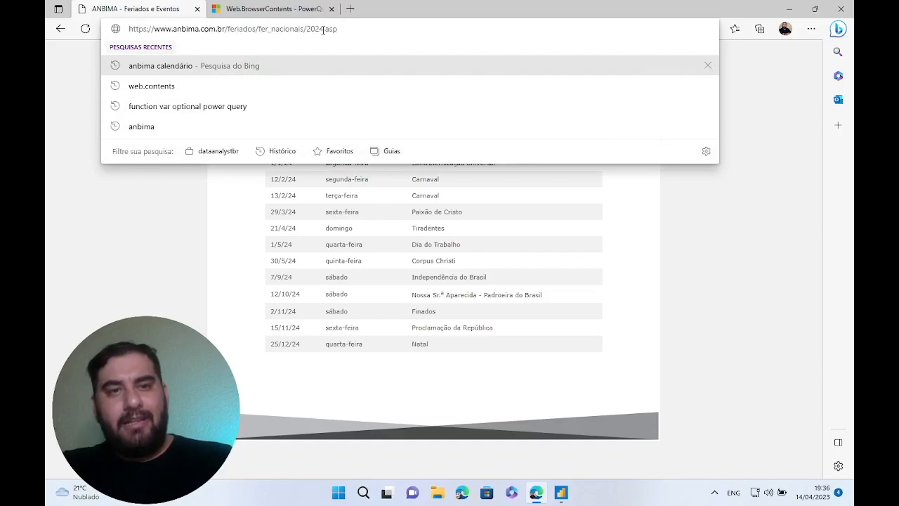
key(BackSpace)
text(5)
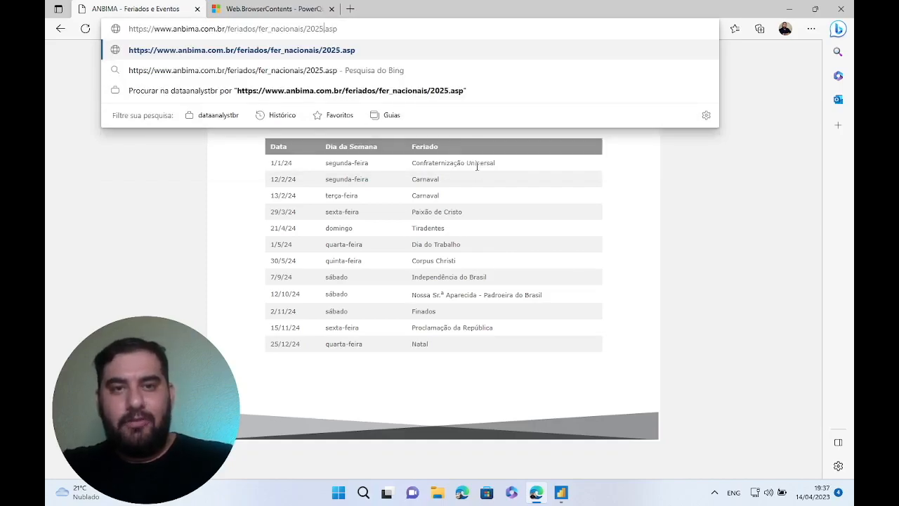
key(Return)
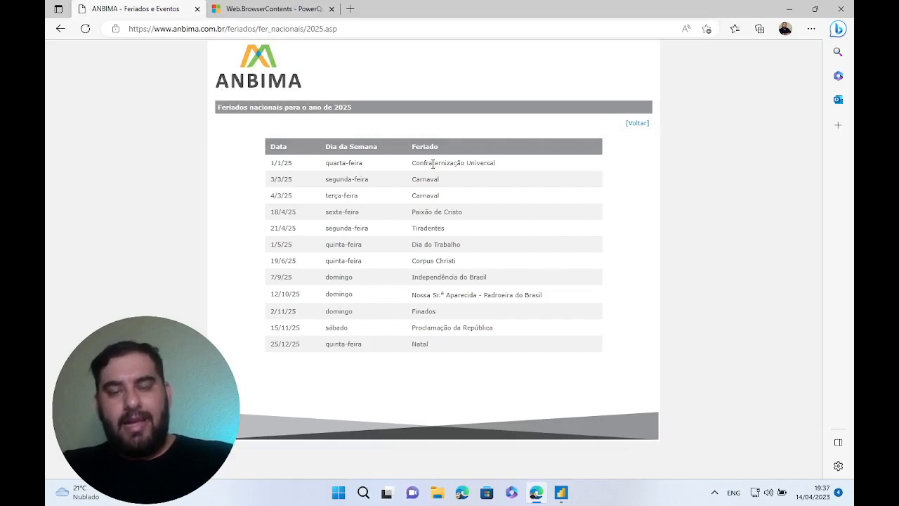
Return to the year list, open the 2023 holidays page and copy its full address.
click(639, 125)
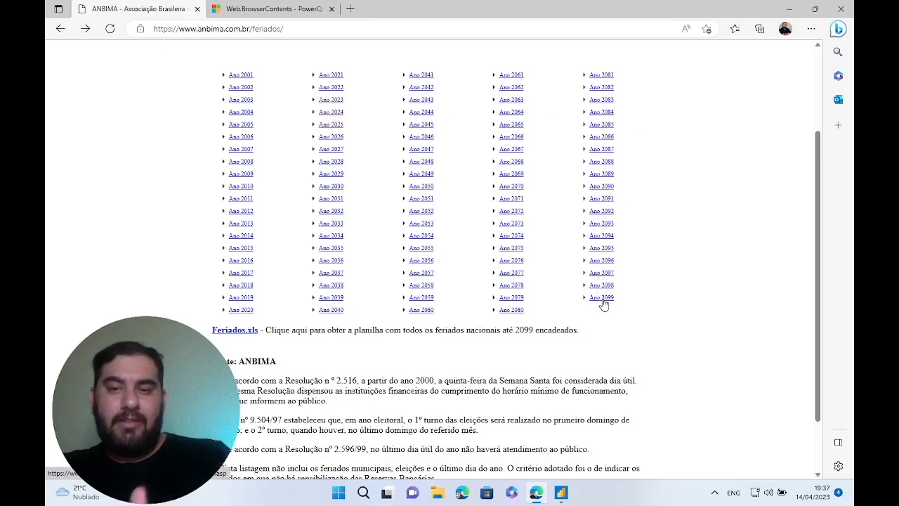
click(328, 100)
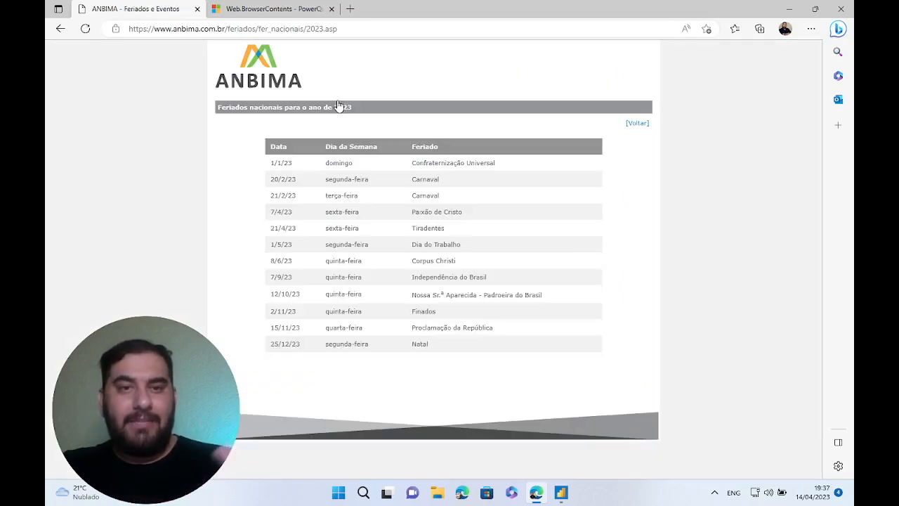
click(324, 32)
click(321, 28)
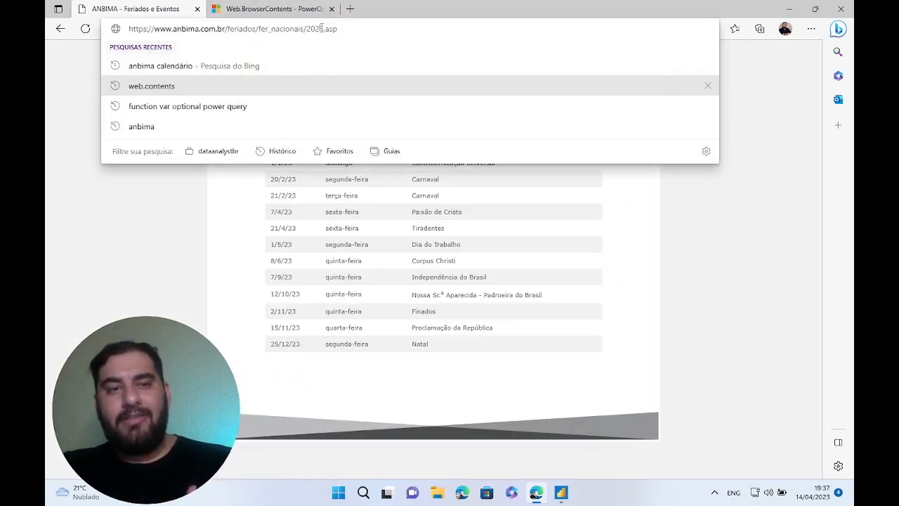
click(769, 161)
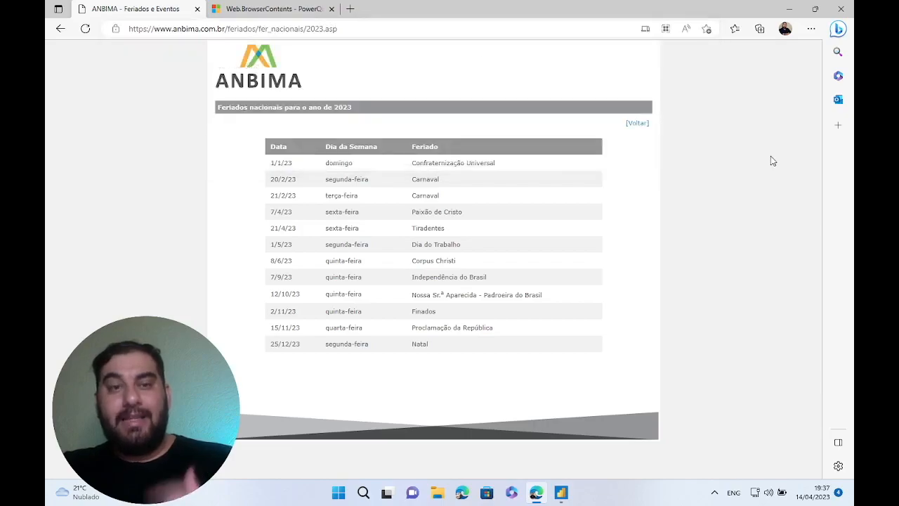
click(411, 30)
key(ctrl+c)
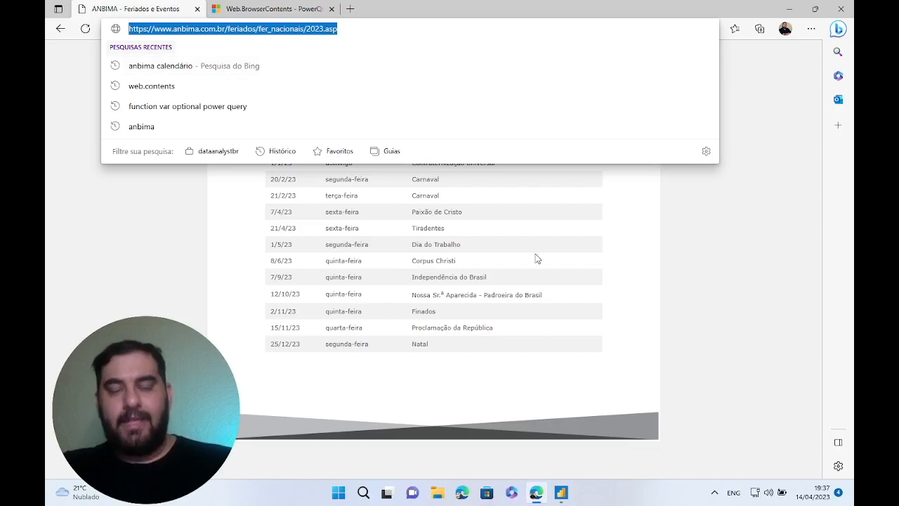
Switch to Power BI Desktop and open the Get Data dialog from the start screen.
click(561, 492)
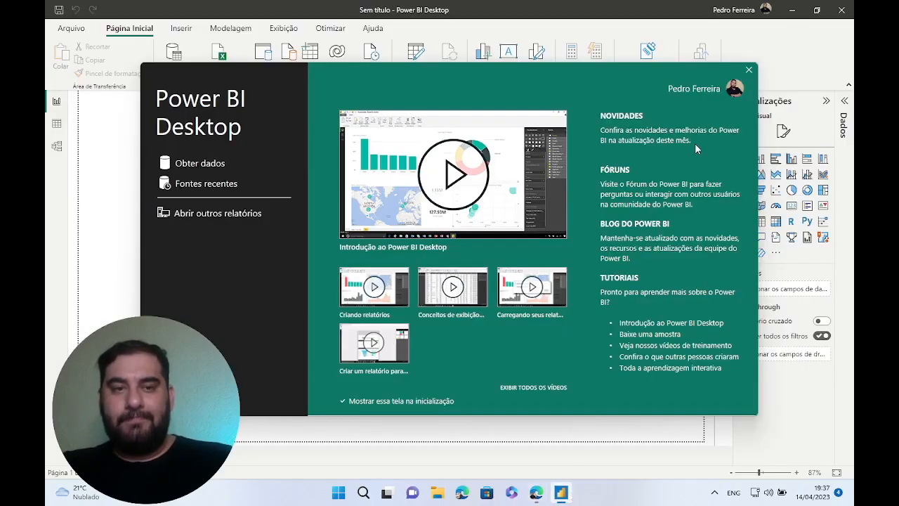
click(203, 166)
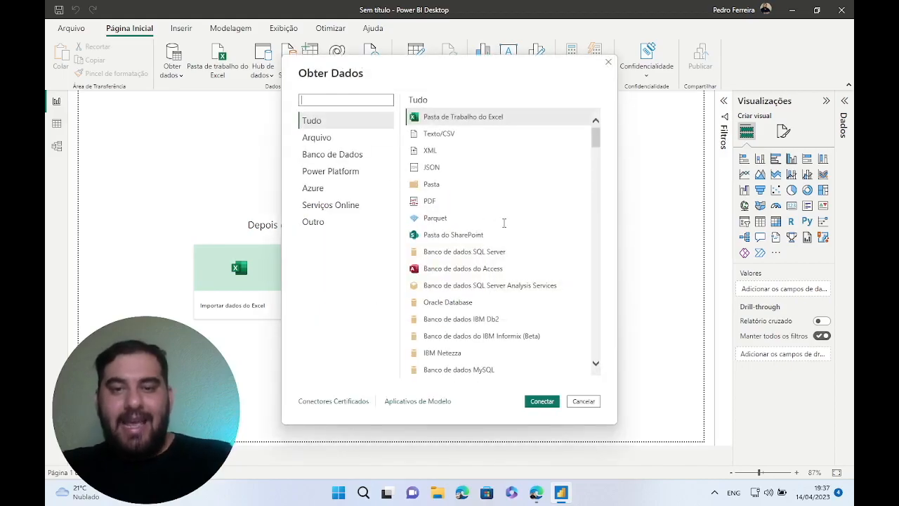
Look for the Web source by searching for "web" and browsing the full list of data connectors.
text(web)
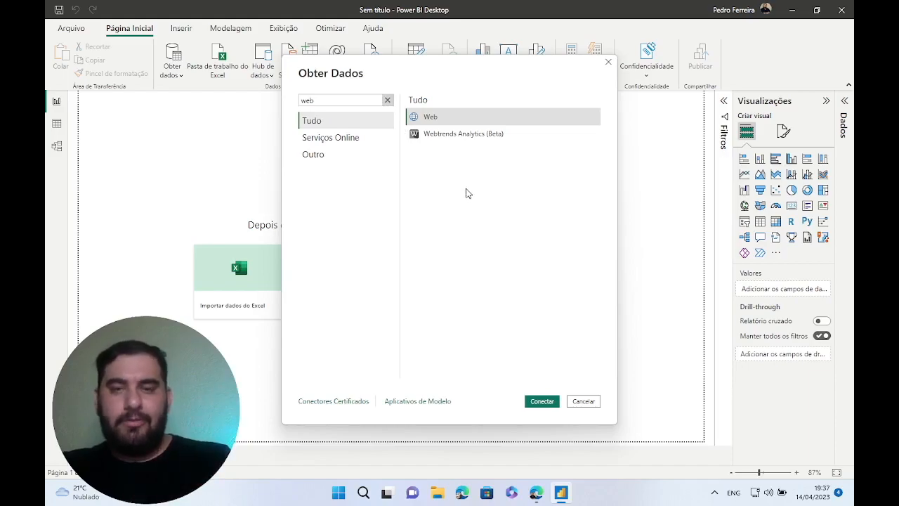
click(387, 99)
scroll(460, 201, down, 20)
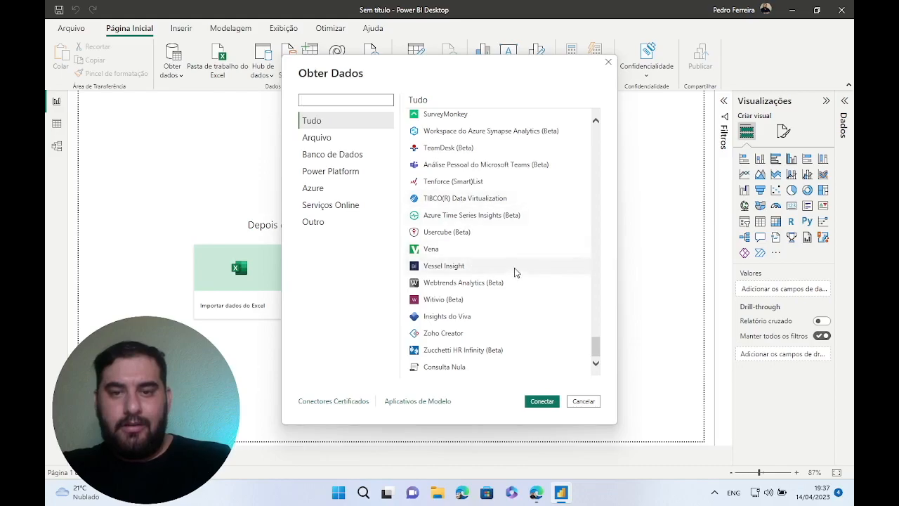
scroll(513, 271, up, 3)
scroll(515, 270, up, 5)
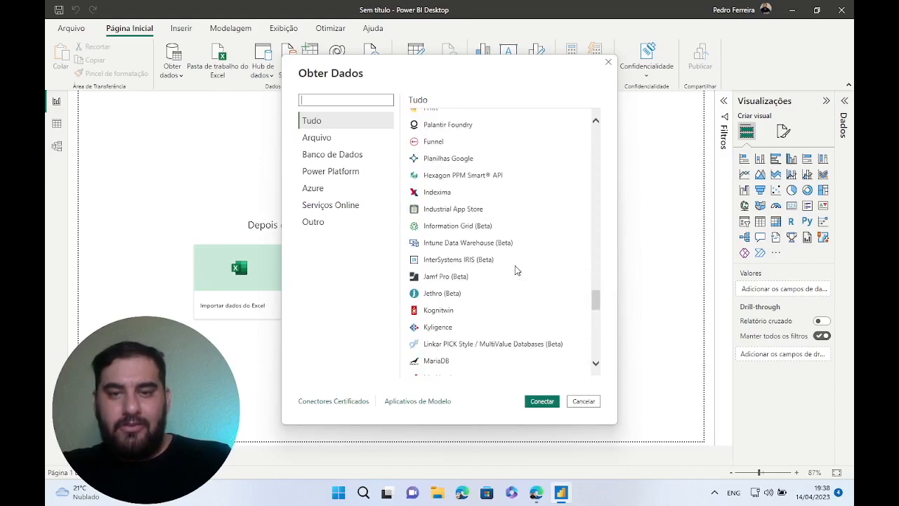
scroll(516, 270, down, 8)
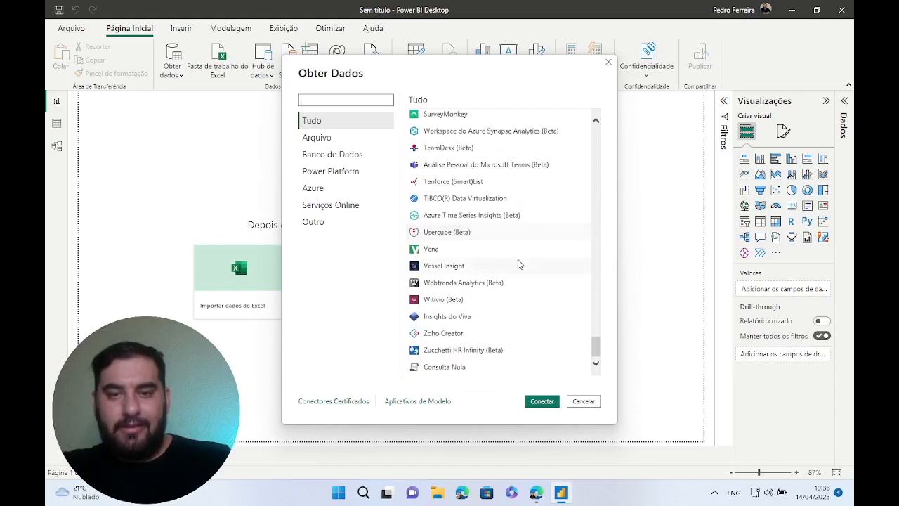
scroll(520, 260, up, 8)
scroll(522, 251, up, 2)
scroll(522, 250, down, 3)
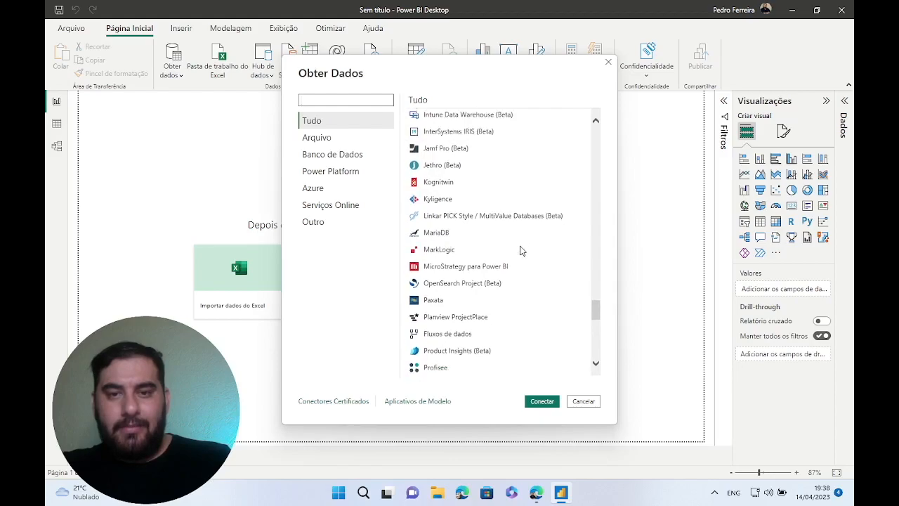
key(w)
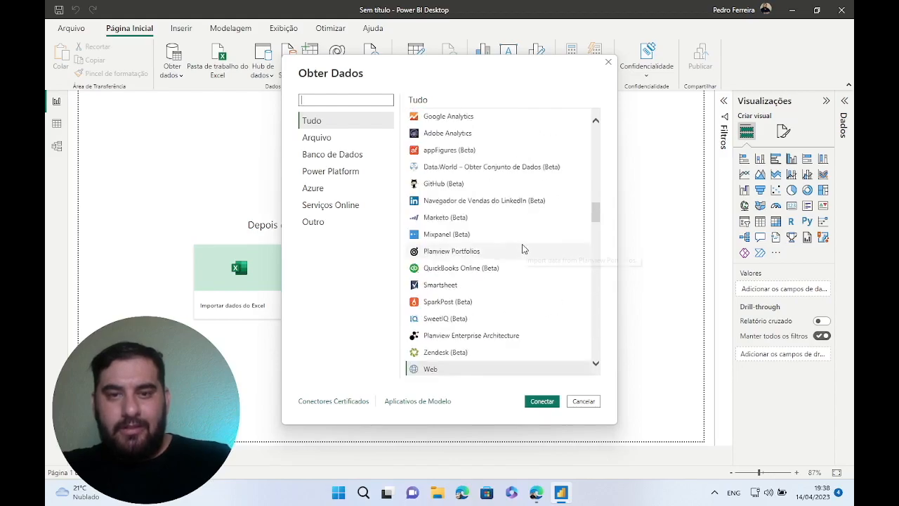
scroll(522, 248, up, 15)
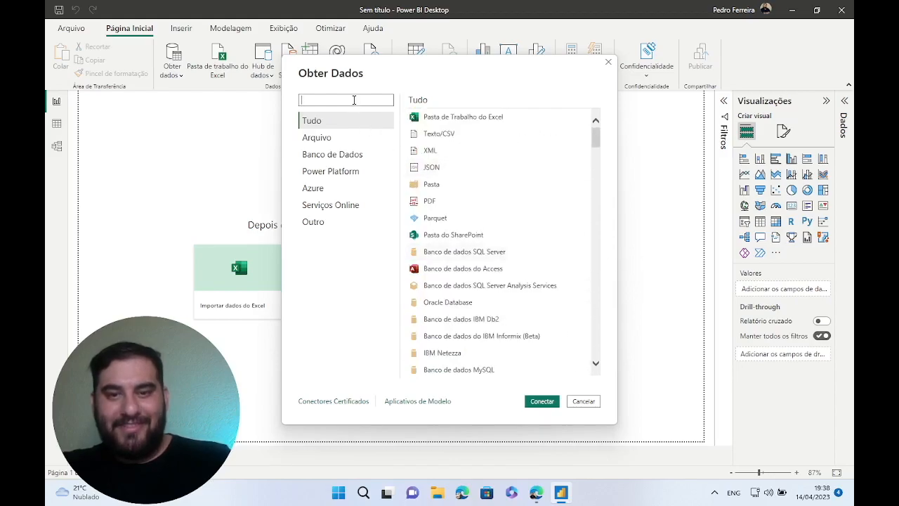
text(web)
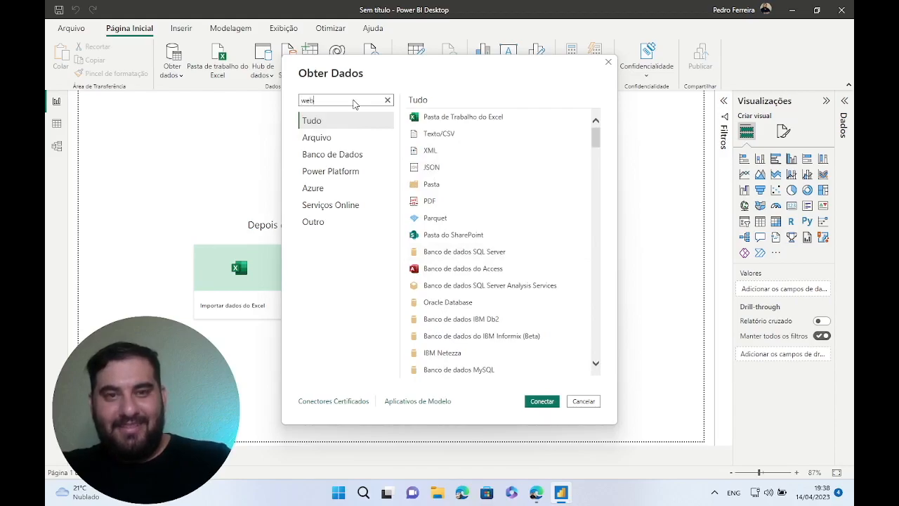
click(429, 117)
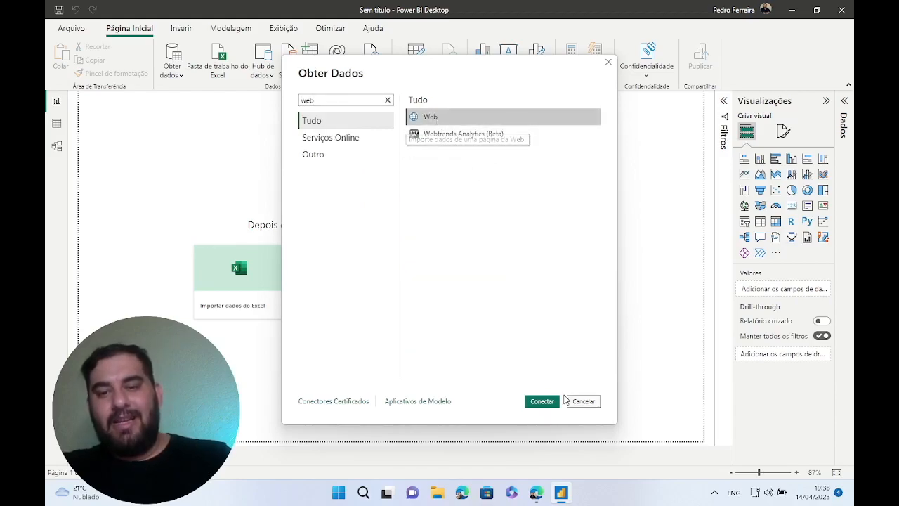
click(553, 401)
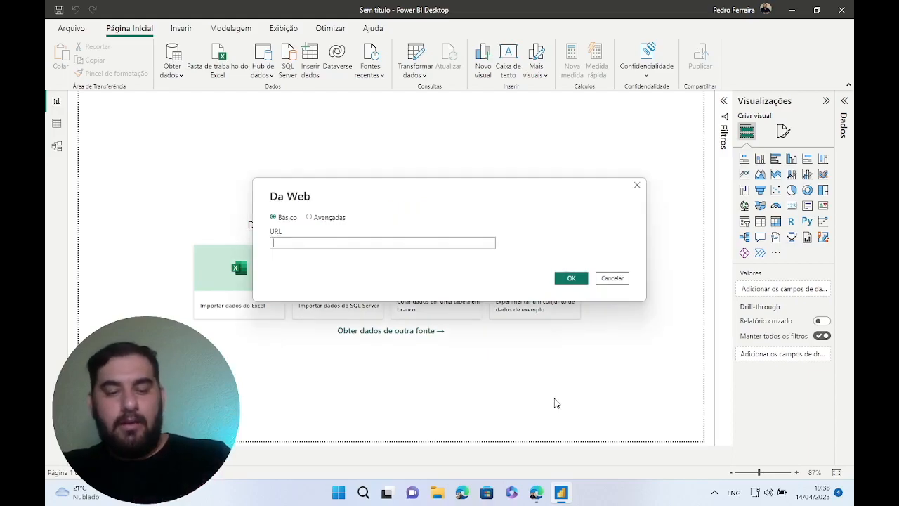
key(ctrl+v)
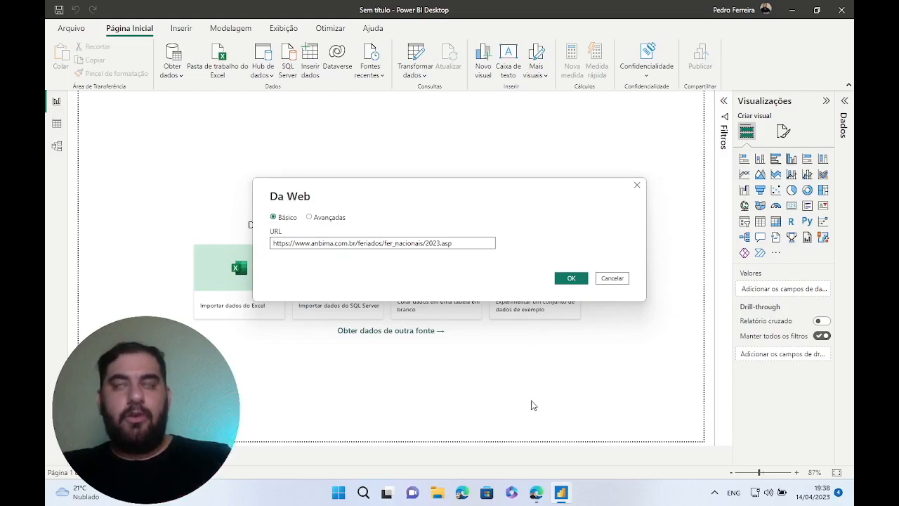
click(570, 280)
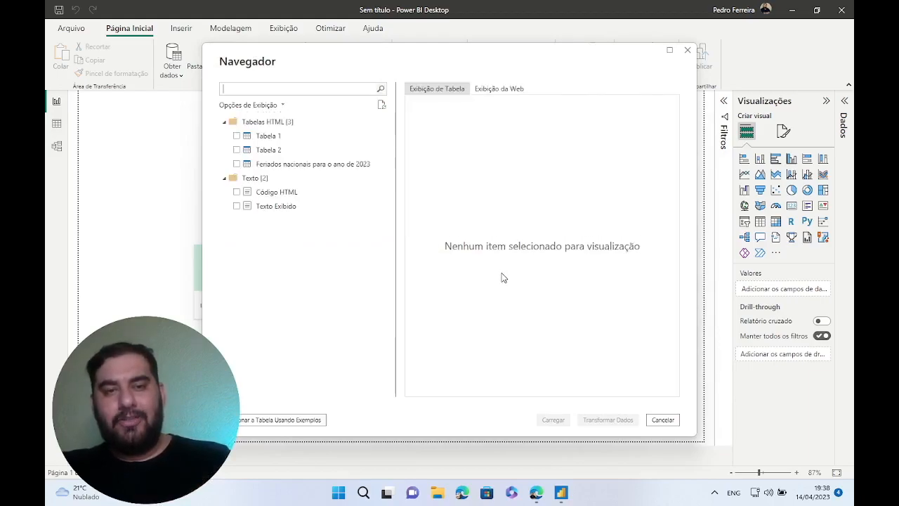
Preview Tabela 1, Tabela 2 and Feriados nacionais para o ano de 2023, and switch to Edge to compare with the ANBIMA page.
click(273, 140)
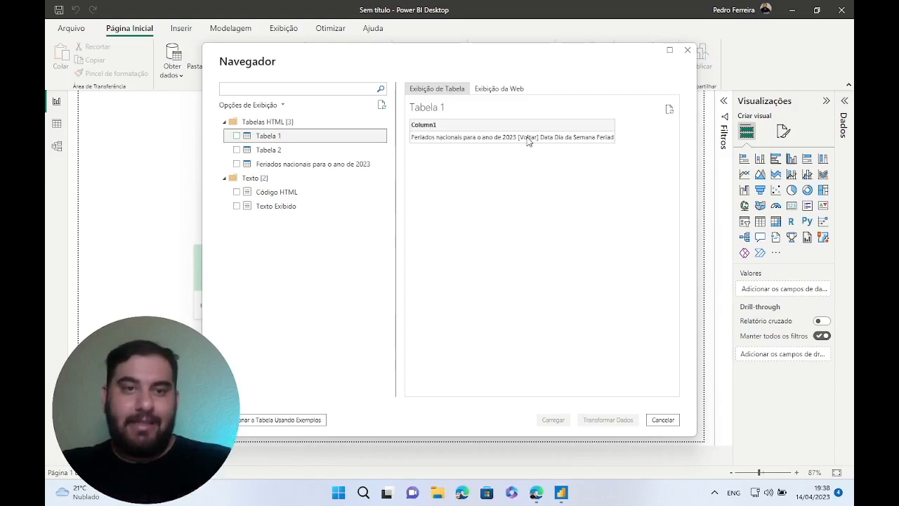
click(305, 150)
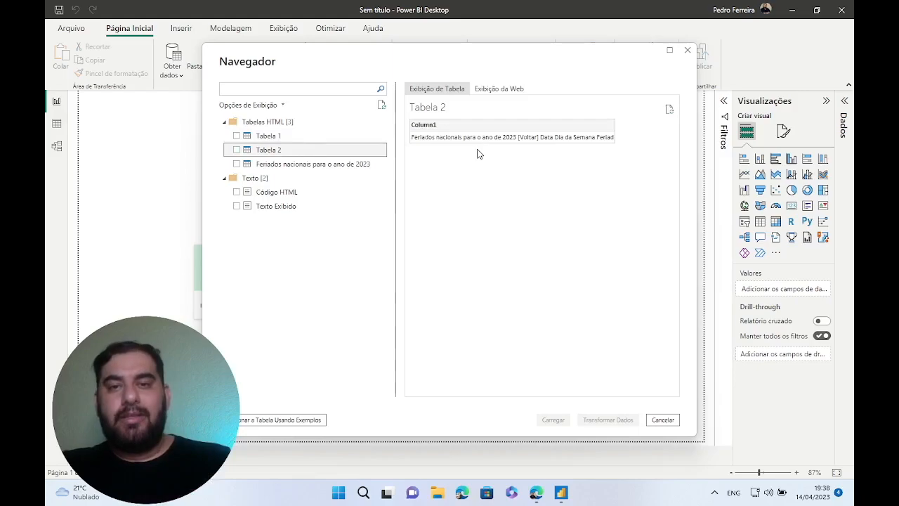
click(330, 166)
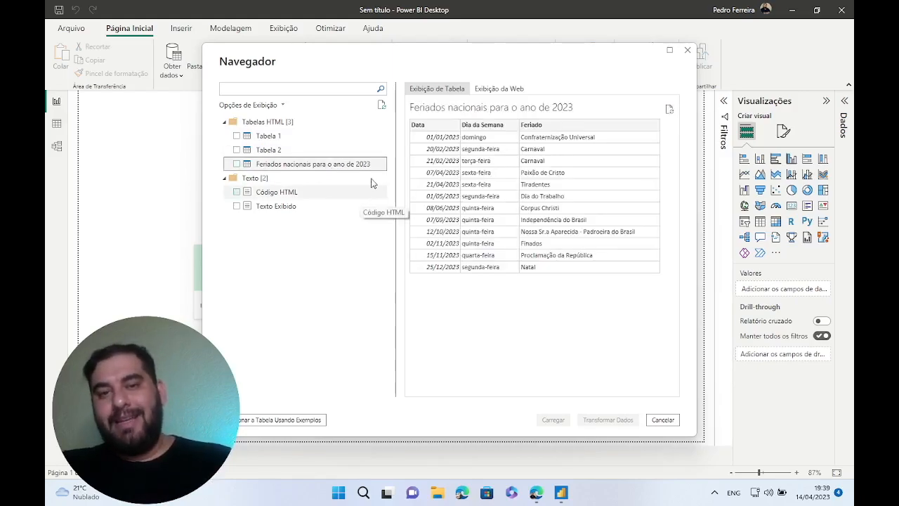
click(536, 492)
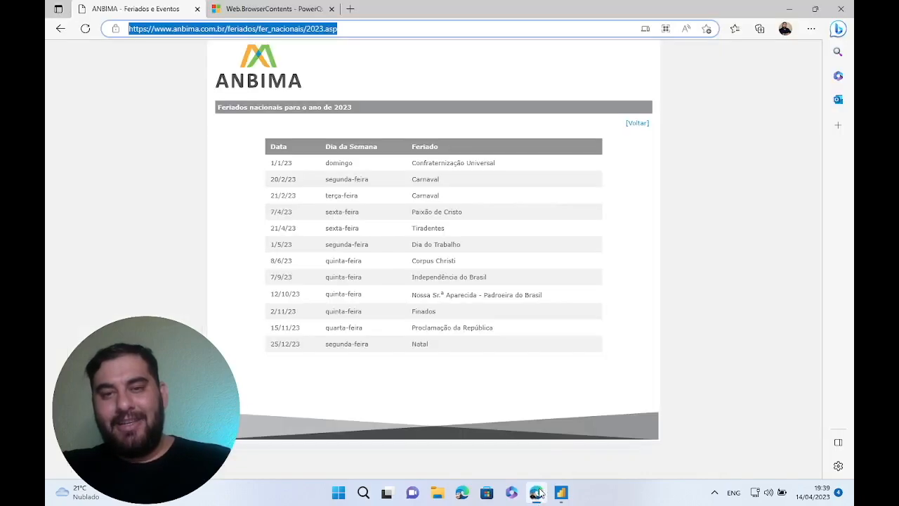
Back in Power BI Desktop, open the Feriados nacionais para o ano de 2023 table for transformation, maximize Power Query and widen the queries list.
click(560, 492)
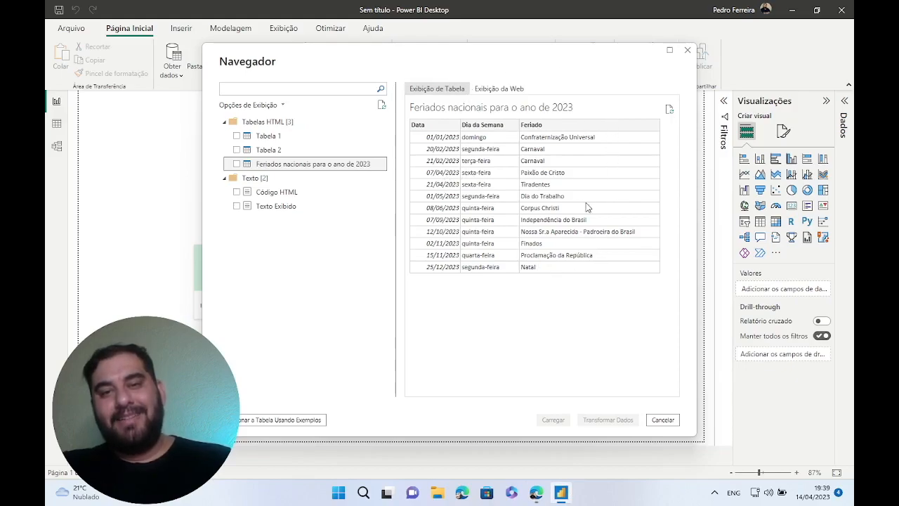
click(237, 163)
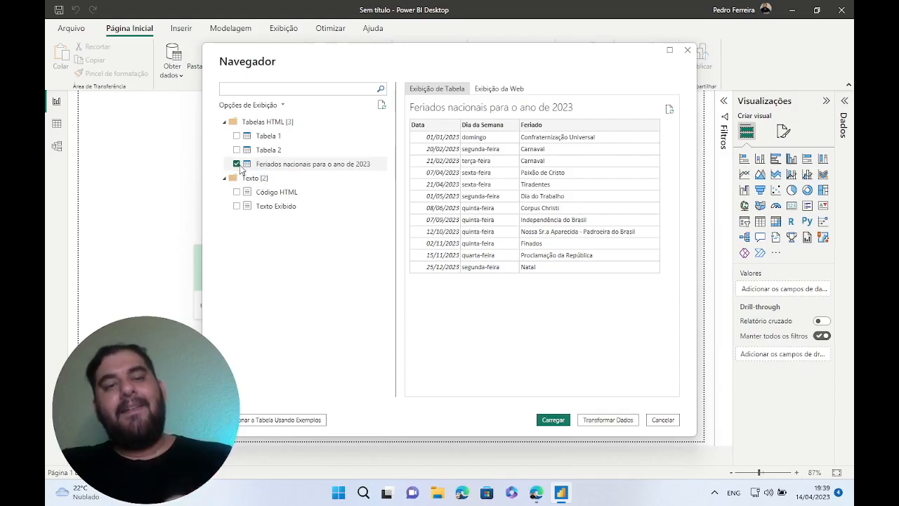
click(609, 420)
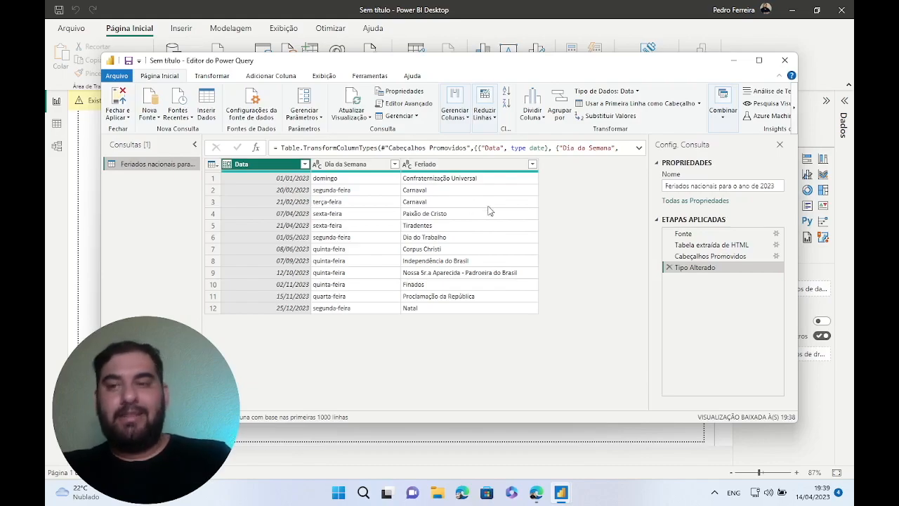
click(758, 61)
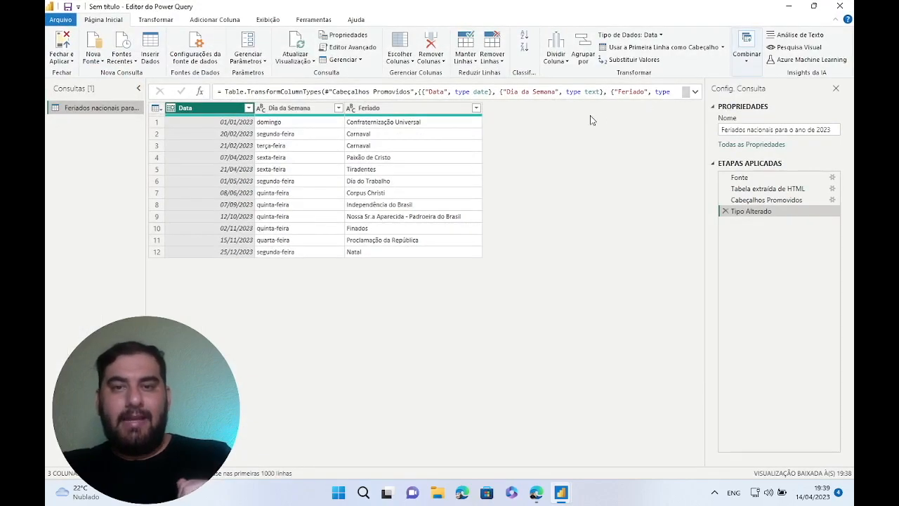
drag(144, 114, 199, 130)
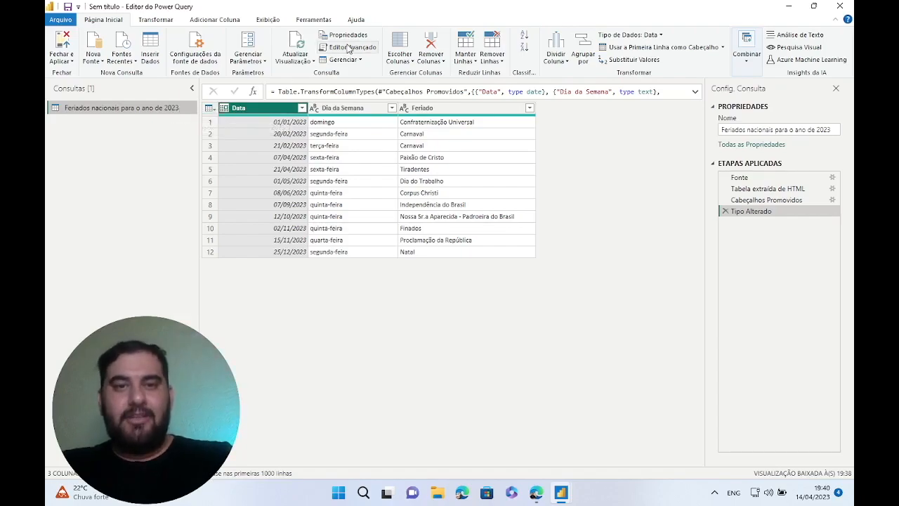
Open the holiday query's M code in the Advanced Editor and examine its display options, source line and transformation steps.
click(348, 47)
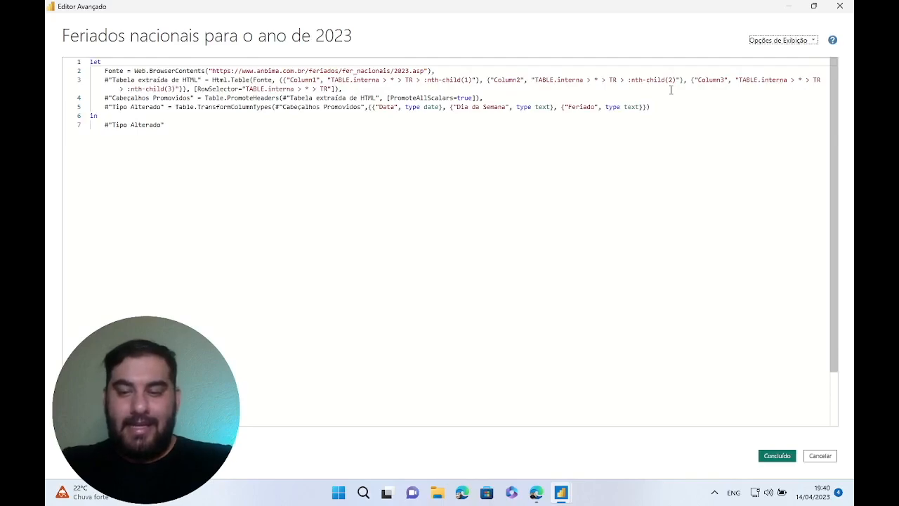
scroll(671, 90, up, 2)
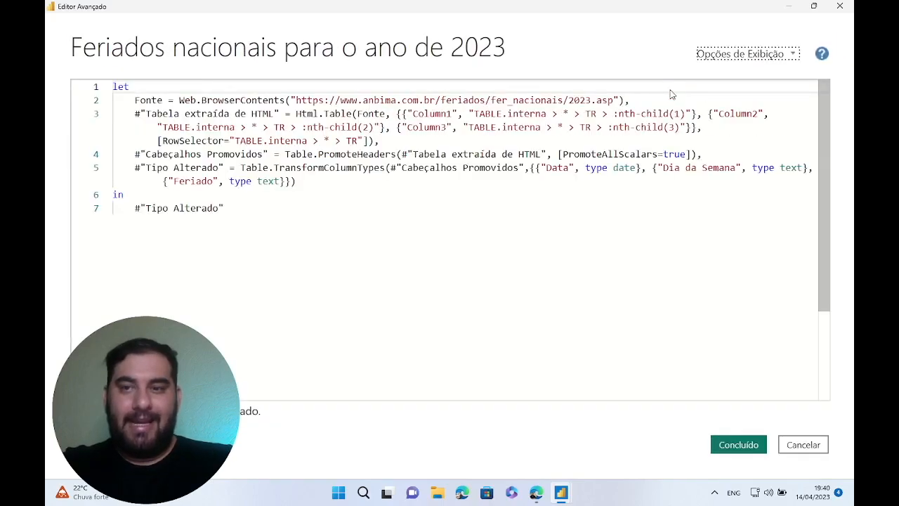
scroll(670, 94, down, 2)
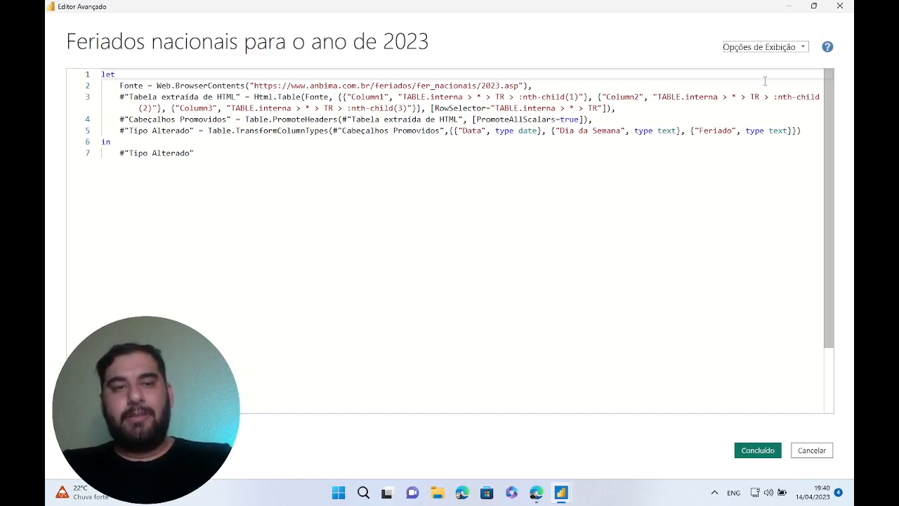
click(793, 49)
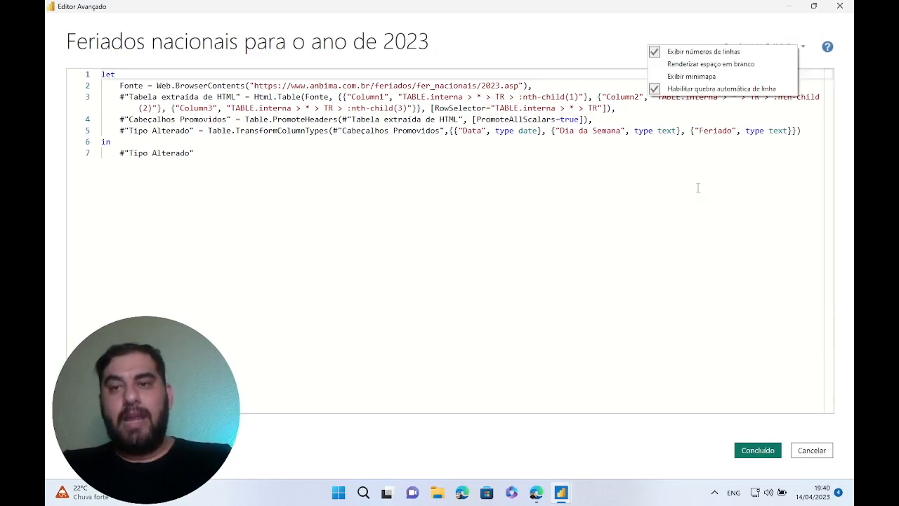
click(653, 188)
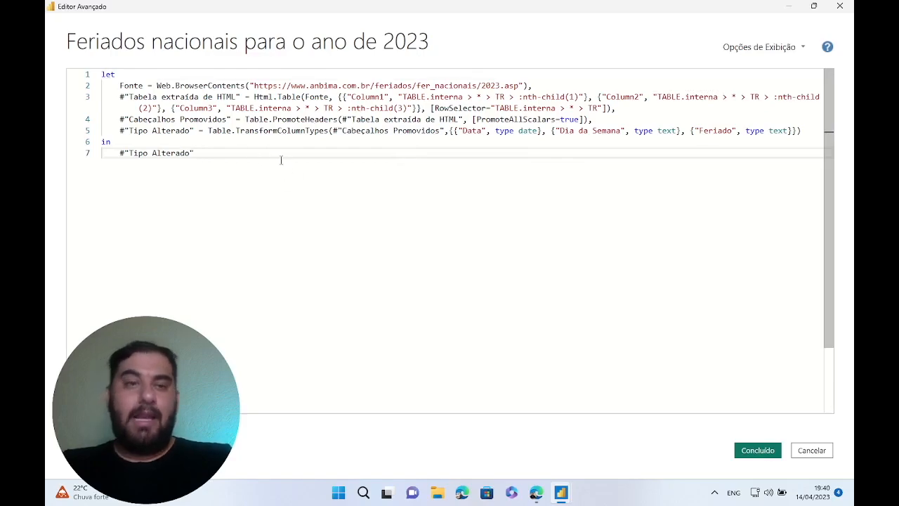
drag(101, 74, 285, 158)
click(302, 178)
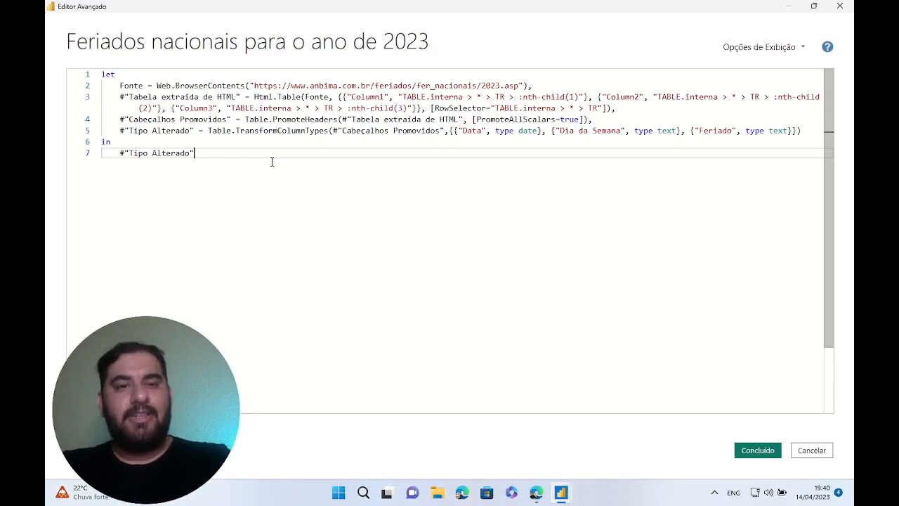
drag(119, 84, 532, 86)
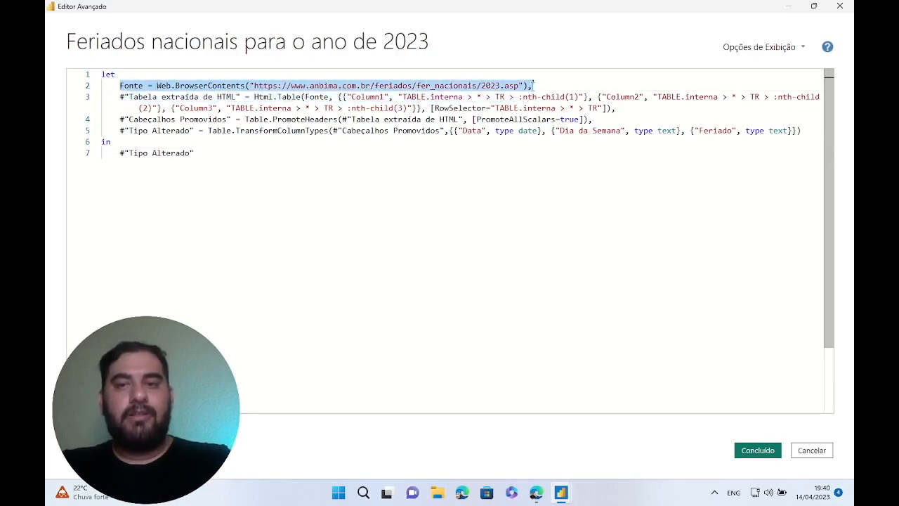
click(305, 85)
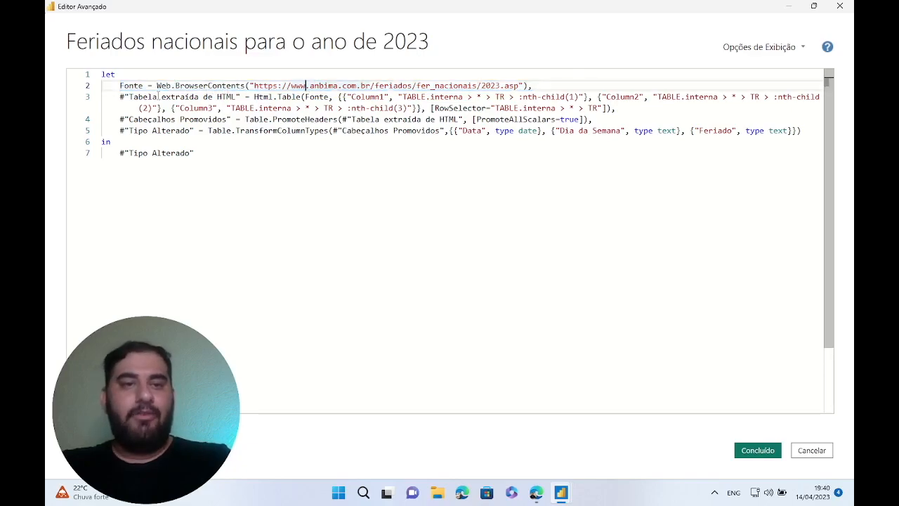
key(Down)
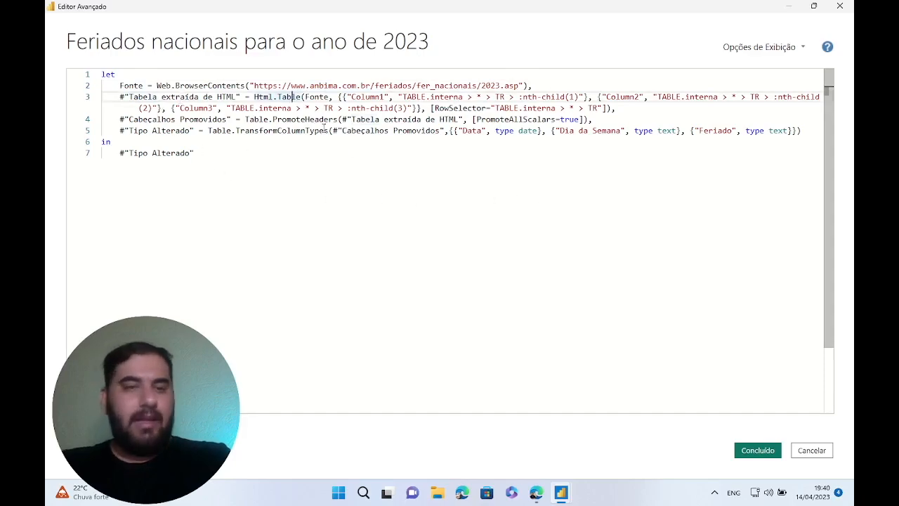
click(214, 155)
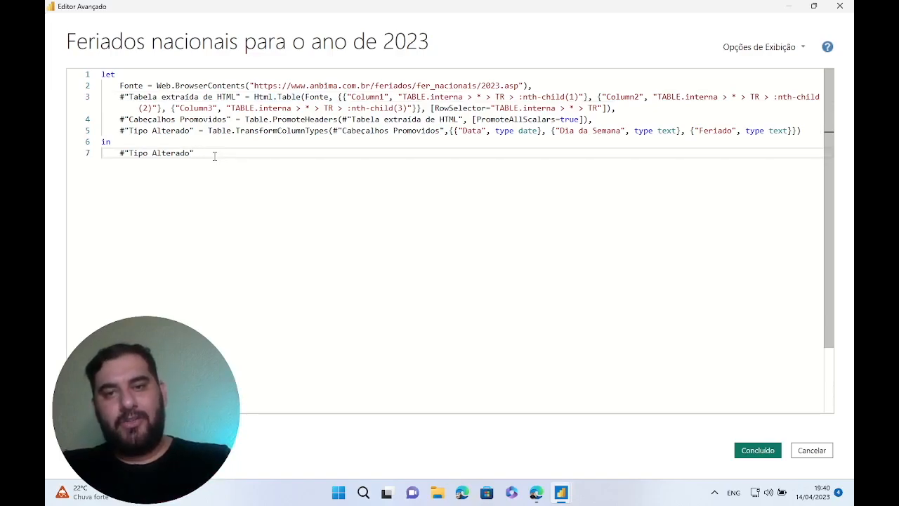
Turn the holiday query into a function by adding () => on a line above let, and apply the code.
click(118, 75)
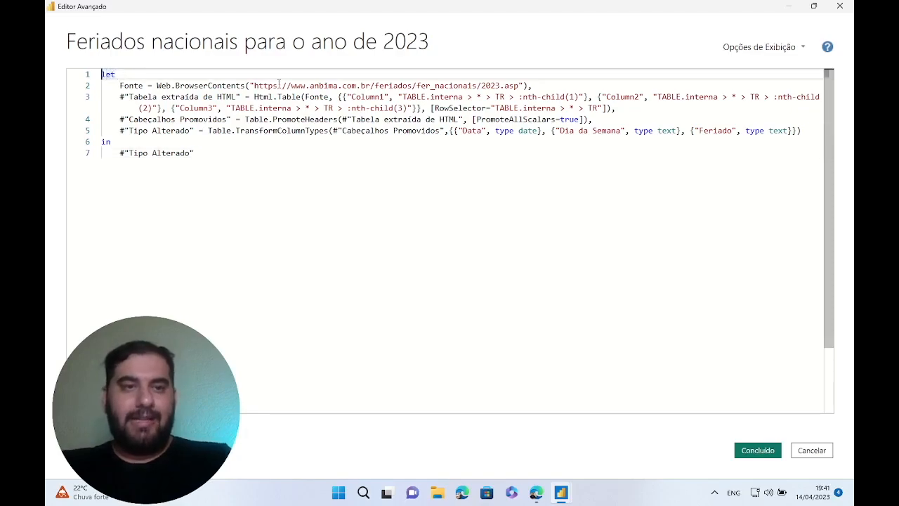
key(Home)
key(Return)
key(Return)
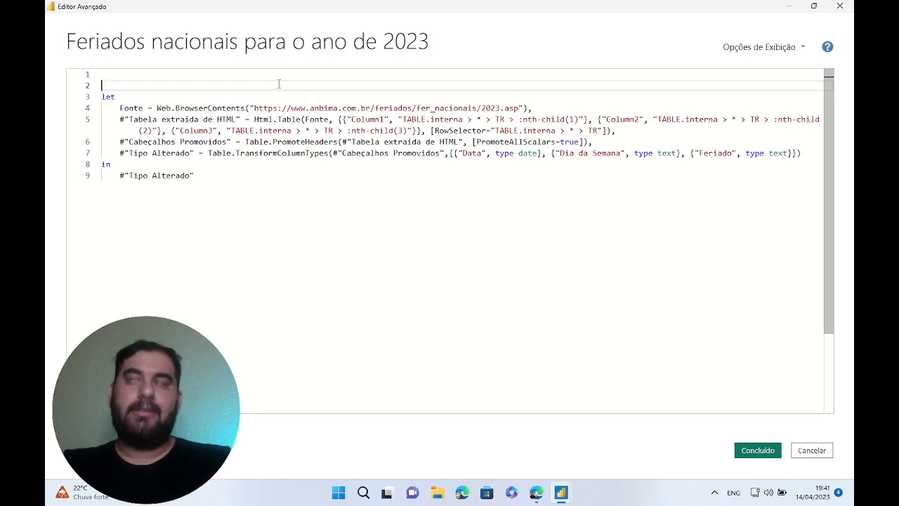
key(Up)
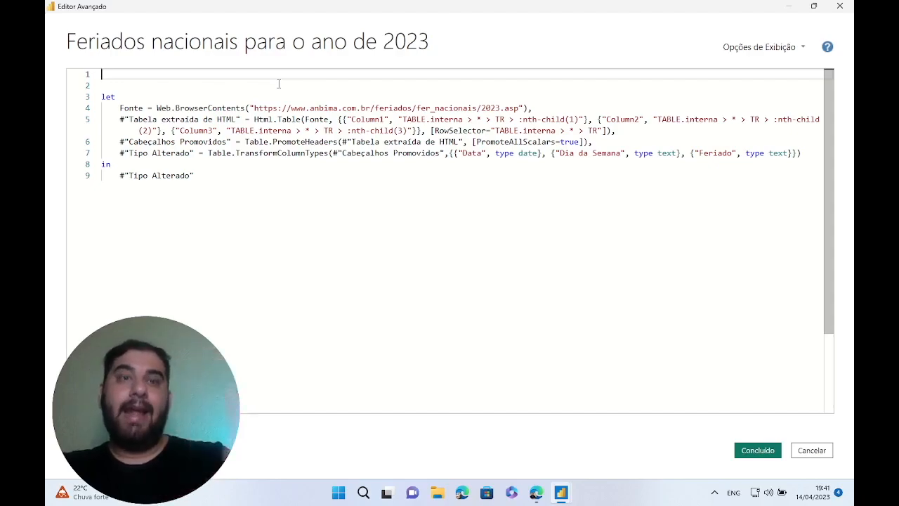
text(())
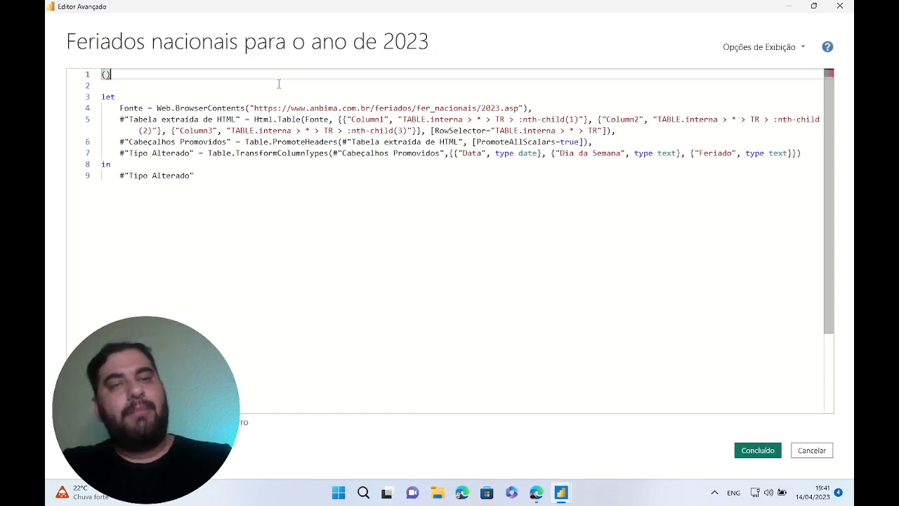
key(Down)
text(=>)
key(Left)
key(Left)
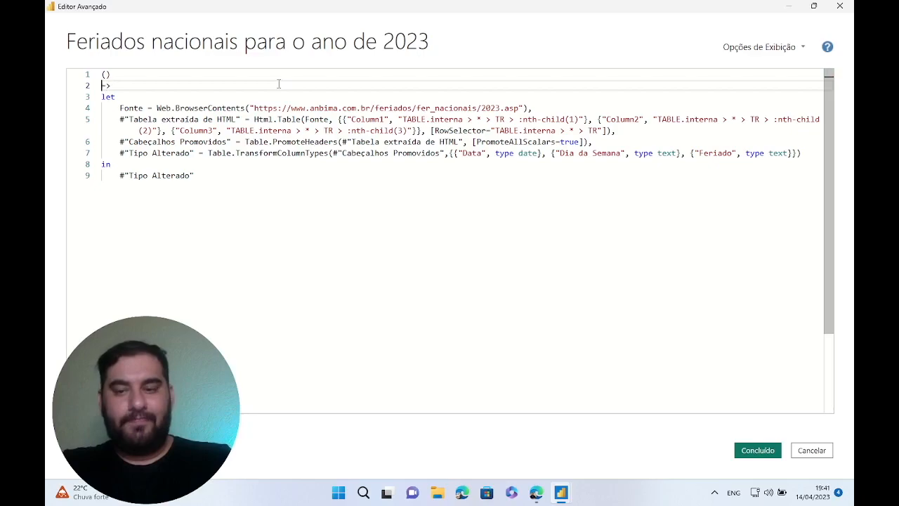
key(BackSpace)
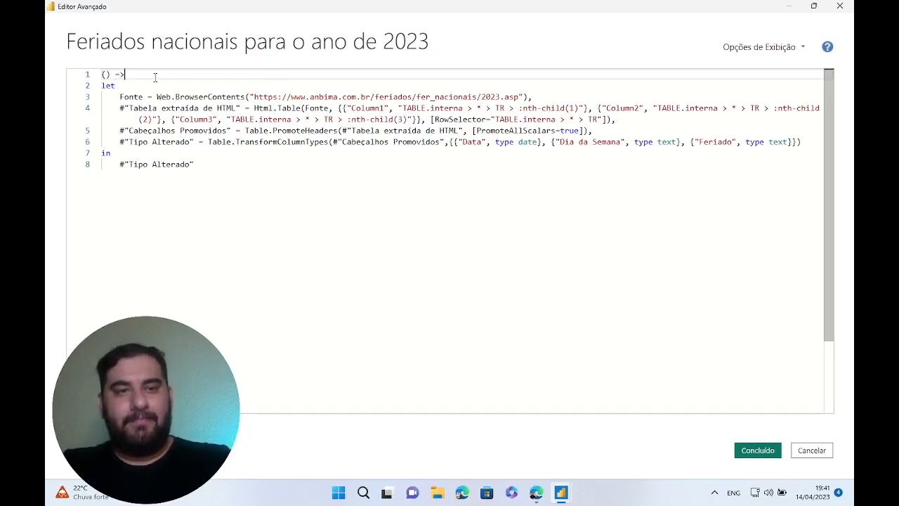
key(ctrl+shift+plus)
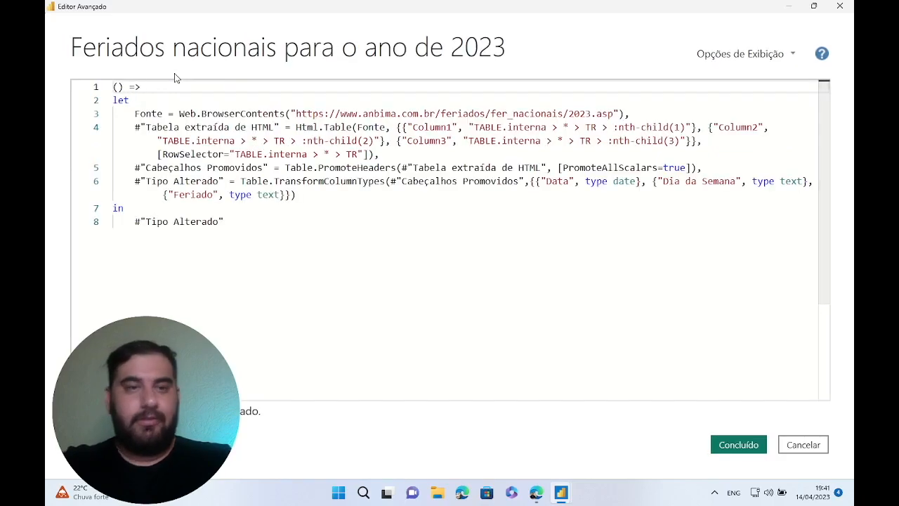
click(117, 87)
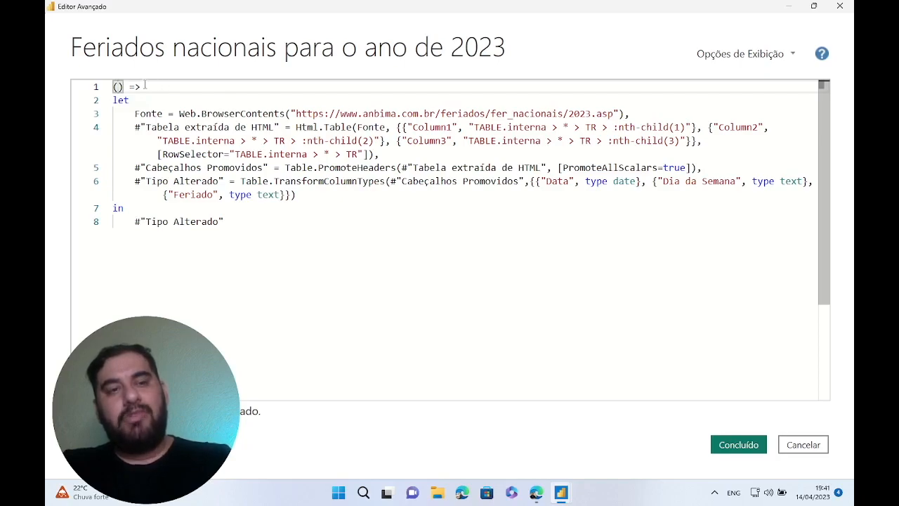
drag(142, 87, 114, 86)
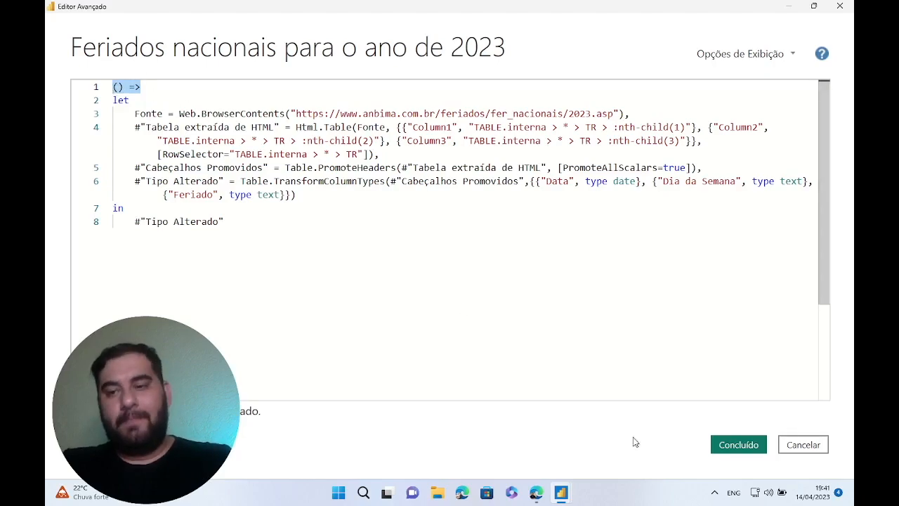
click(738, 444)
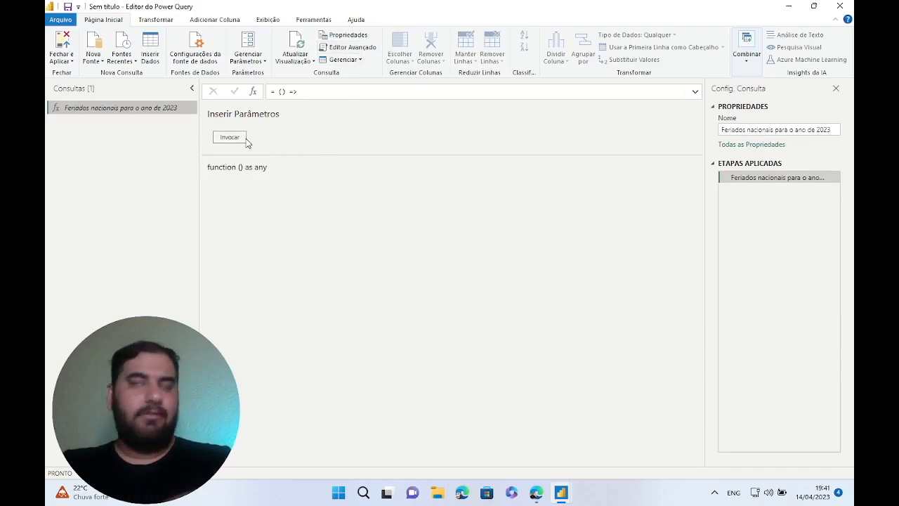
Reopen the function's M code, declare the parameter Ano as text inside the parentheses, and apply the change.
click(355, 47)
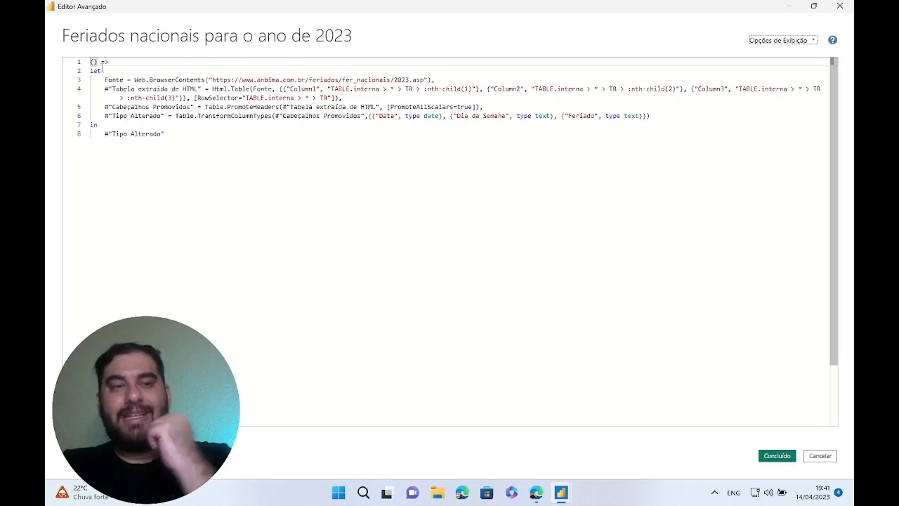
click(94, 62)
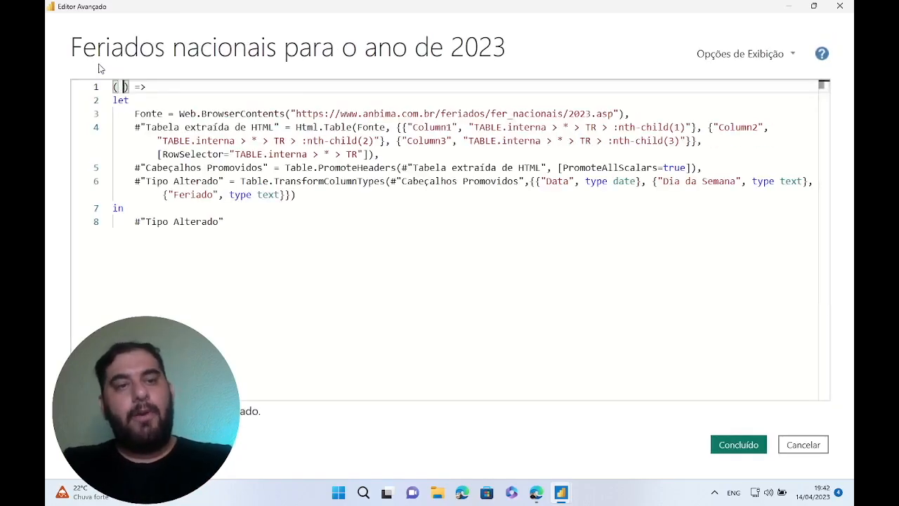
key(Left)
key(Left)
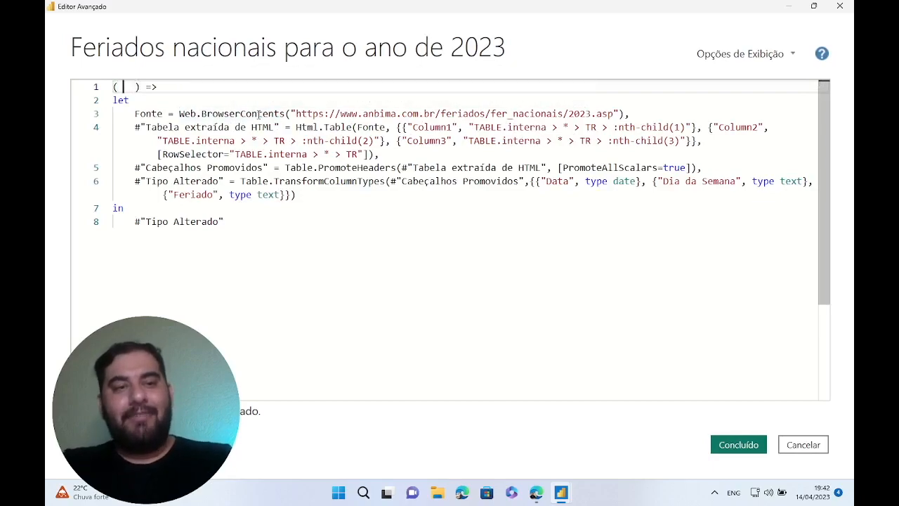
key(Left)
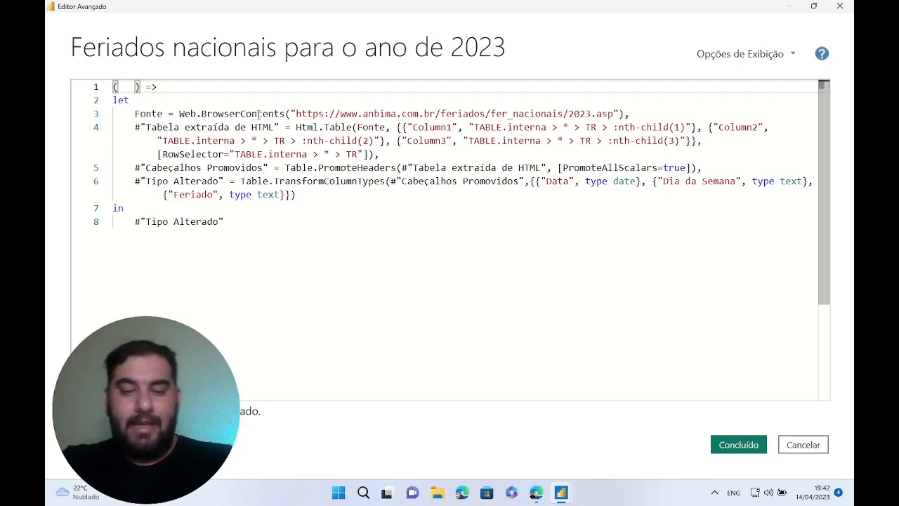
text(Ano )
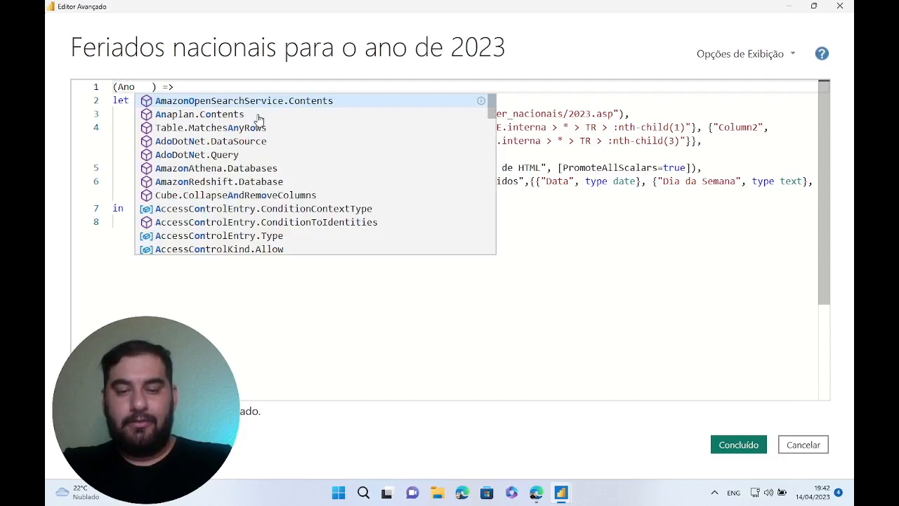
text(as text)
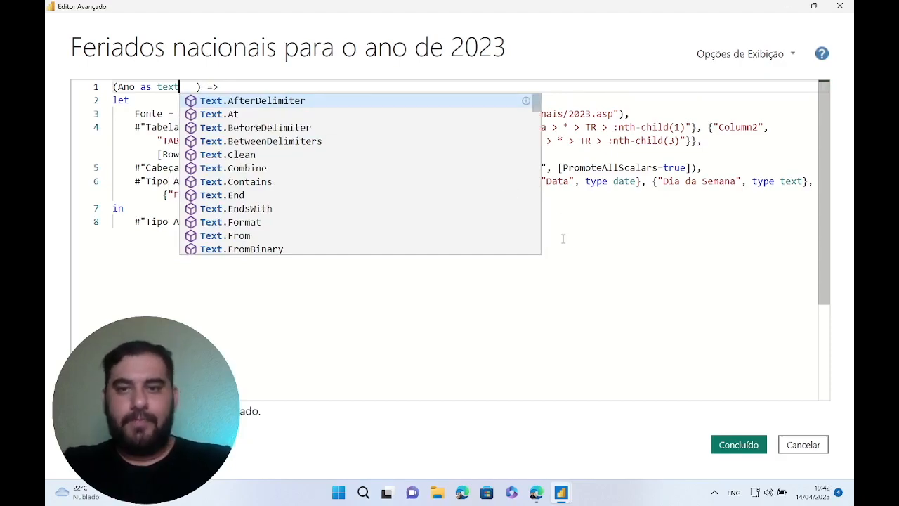
key(Escape)
click(195, 89)
key(BackSpace)
key(BackSpace)
key(BackSpace)
click(715, 452)
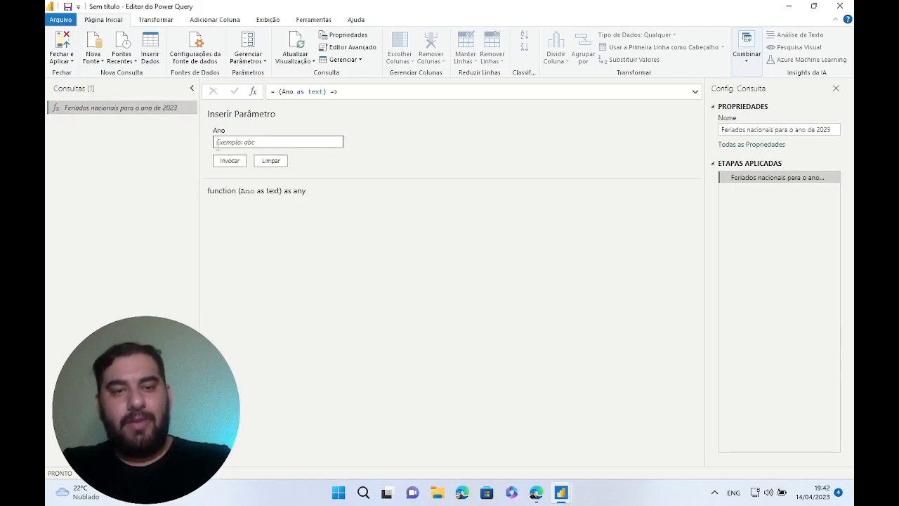
Try the function's Ano parameter field with the sample value 1223 and clear the entry without invoking the function.
click(278, 143)
text(1223)
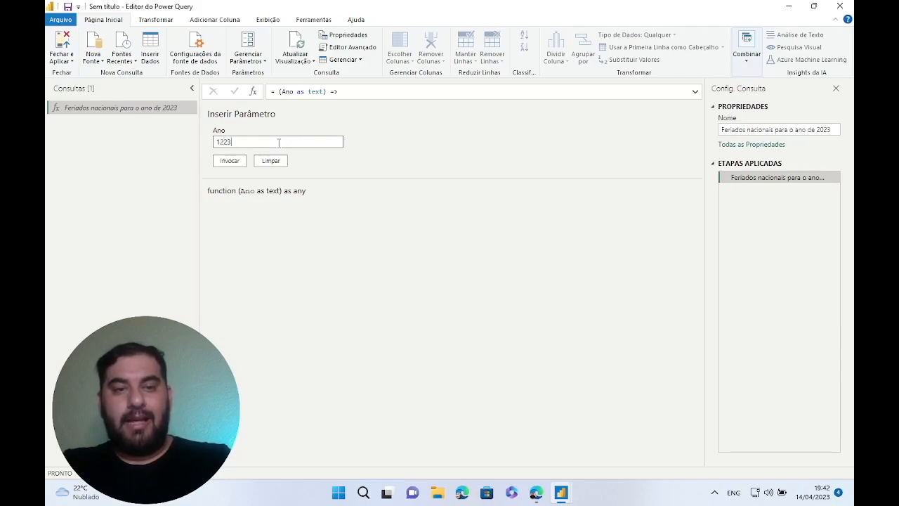
key(BackSpace)
key(BackSpace)
key(BackSpace)
key(BackSpace)
key(BackSpace)
key(BackSpace)
key(BackSpace)
key(BackSpace)
key(BackSpace)
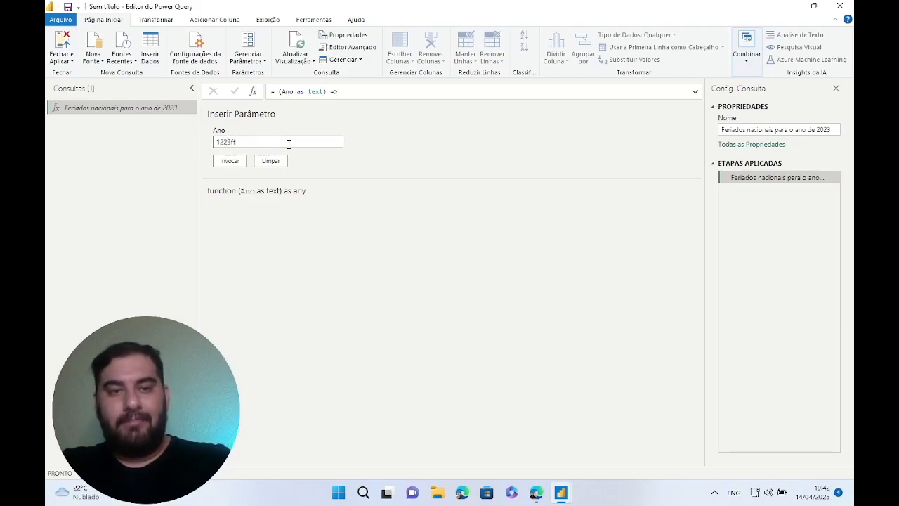
Reopen the function's M code and declare a second parameter after Ano as text: optional DataMax as number.
click(353, 49)
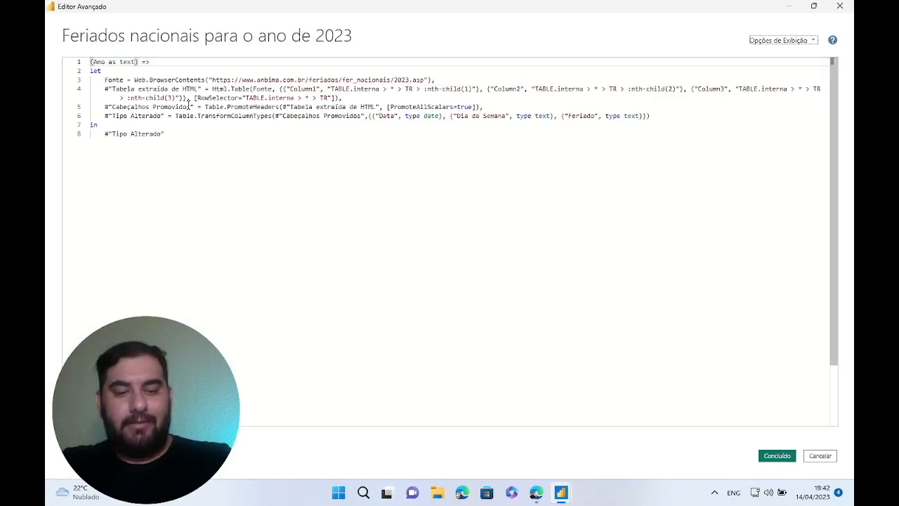
scroll(188, 105, up, 3)
click(181, 86)
text(, opti)
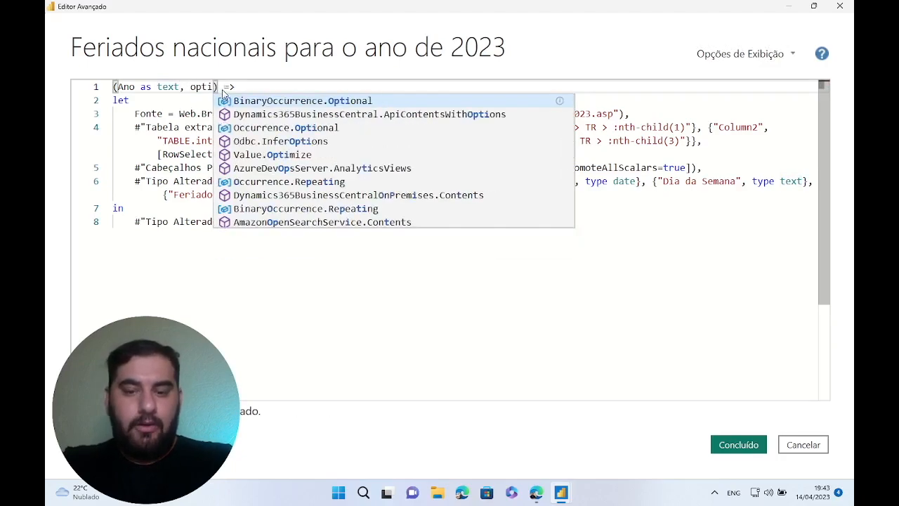
text(onal)
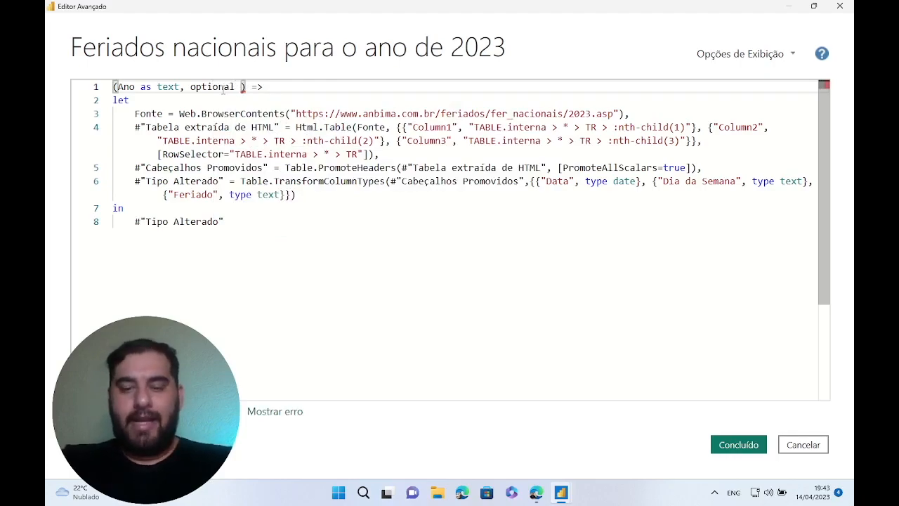
text(DataMax)
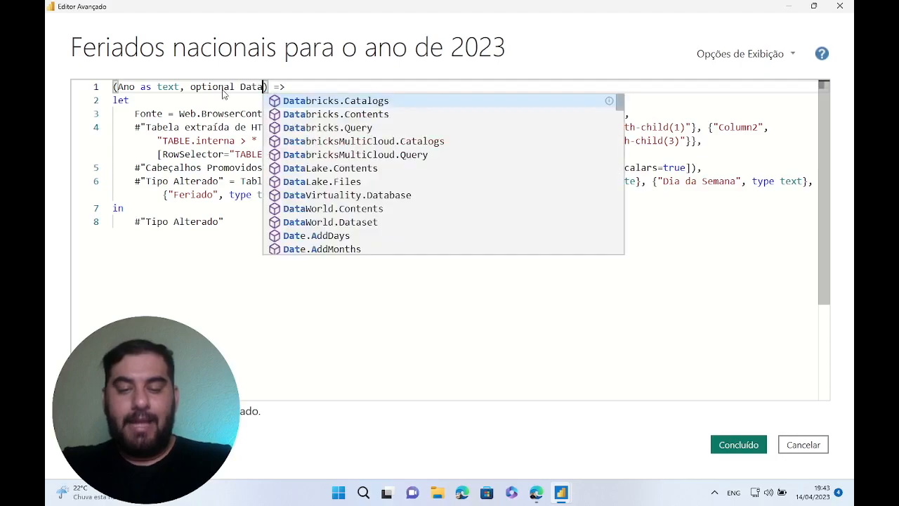
text( as numbe)
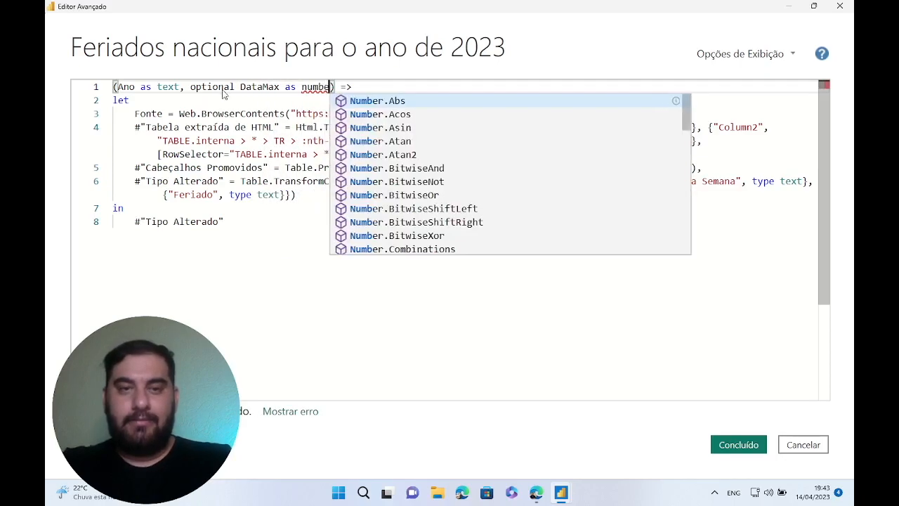
text(r)
key(Escape)
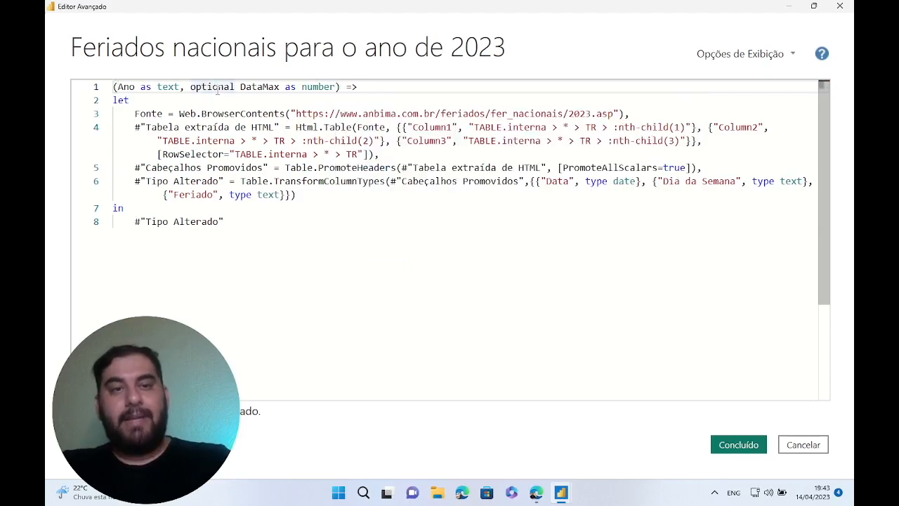
Review the optional keyword, name and type of the DataMax parameter in the declaration, and apply the code.
double_click(217, 89)
click(267, 84)
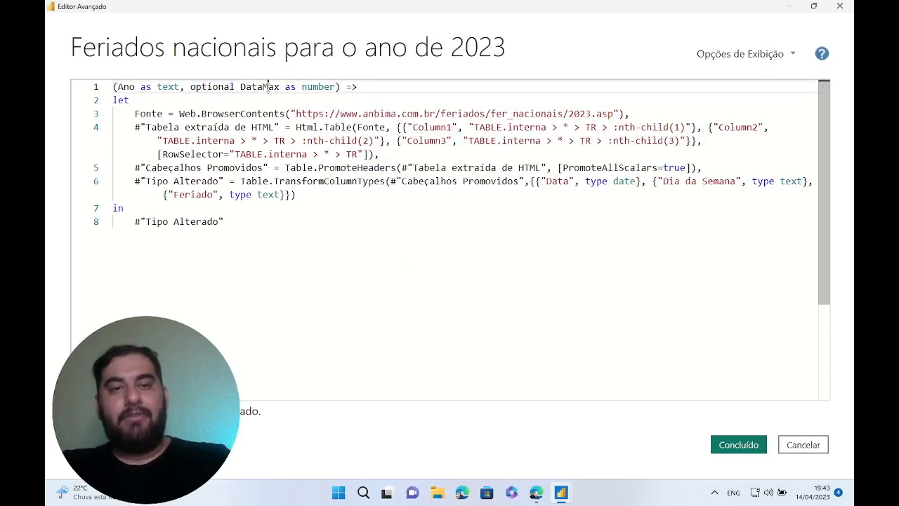
double_click(268, 86)
double_click(208, 87)
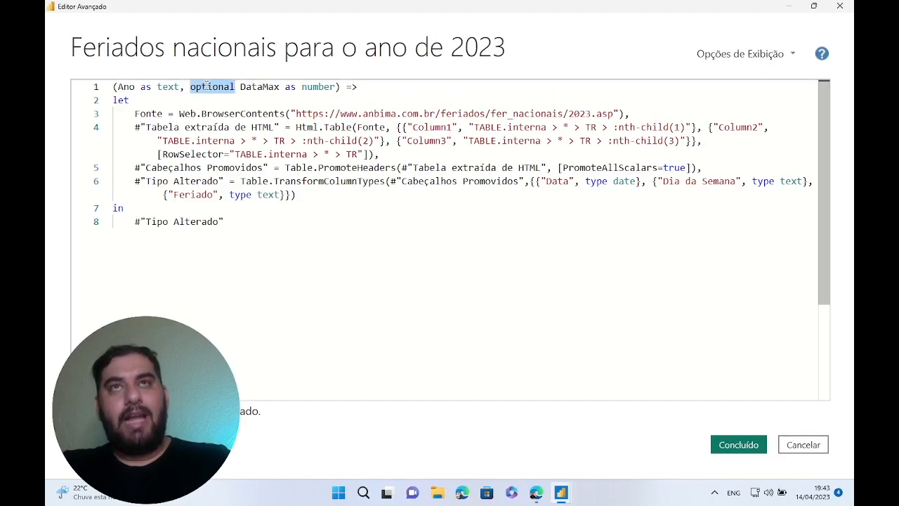
double_click(327, 87)
click(255, 99)
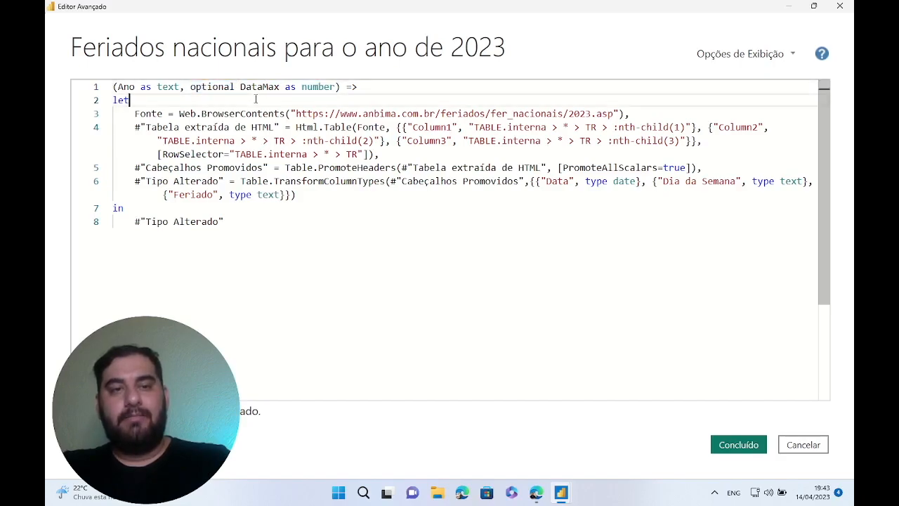
click(738, 443)
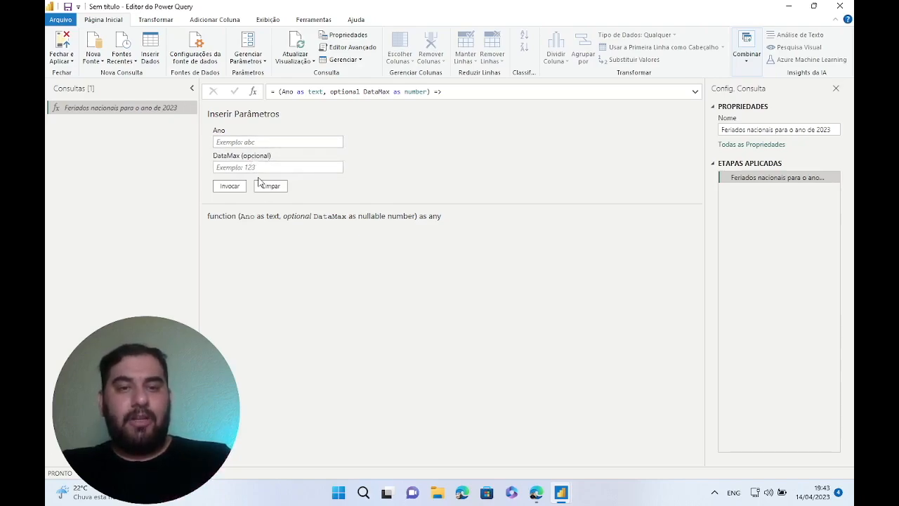
Test the DataMax field with qqq, replace it with 111111, and try to invoke the function with Ano left empty.
click(259, 167)
text(and)
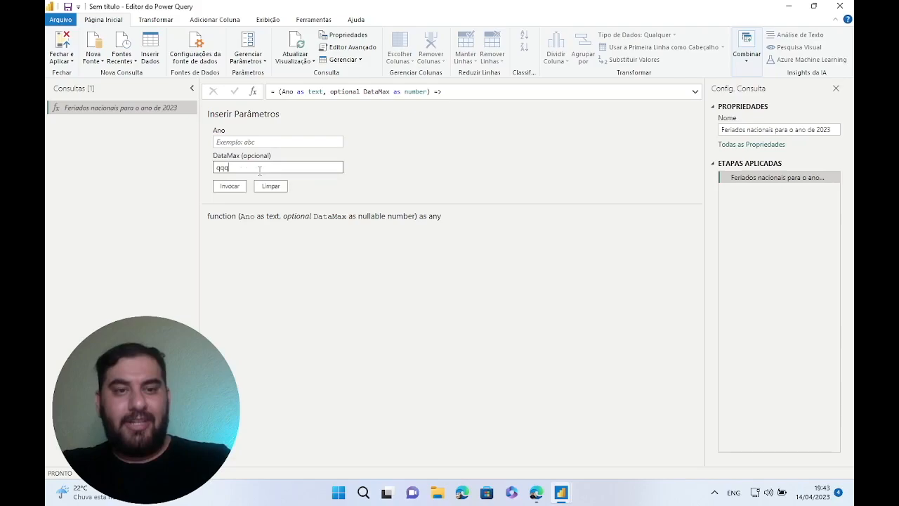
key(BackSpace)
key(BackSpace)
key(BackSpace)
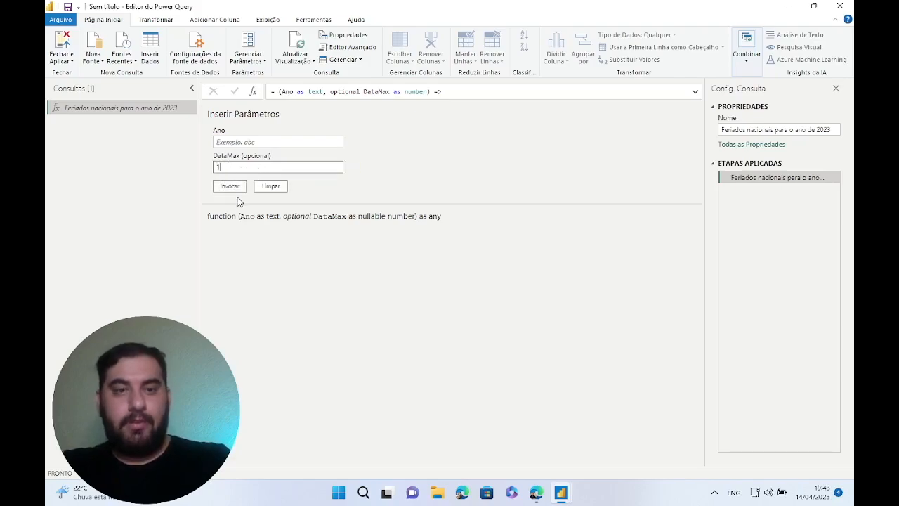
text(111111)
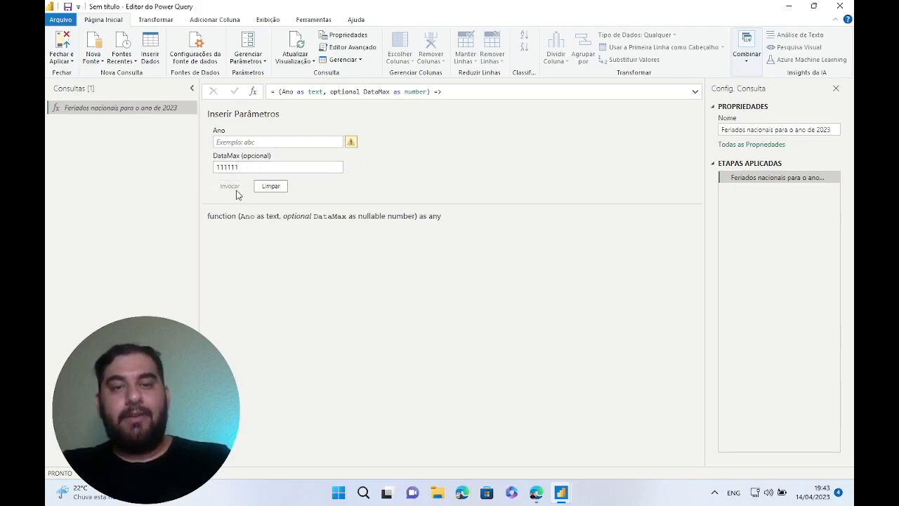
mouse_move(351, 150)
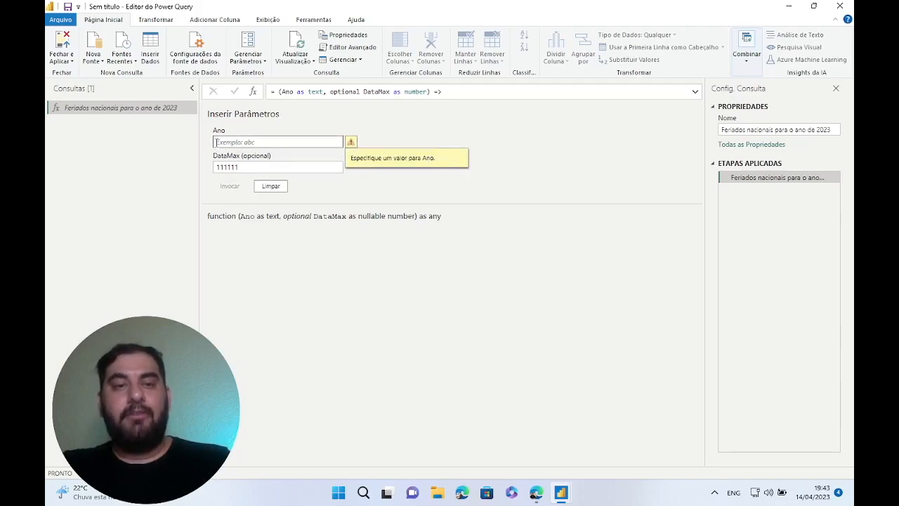
Empty the DataMax field, try the sample year 2014 in Ano, and clear it without invoking the function.
drag(337, 168, 186, 166)
key(BackSpace)
click(236, 142)
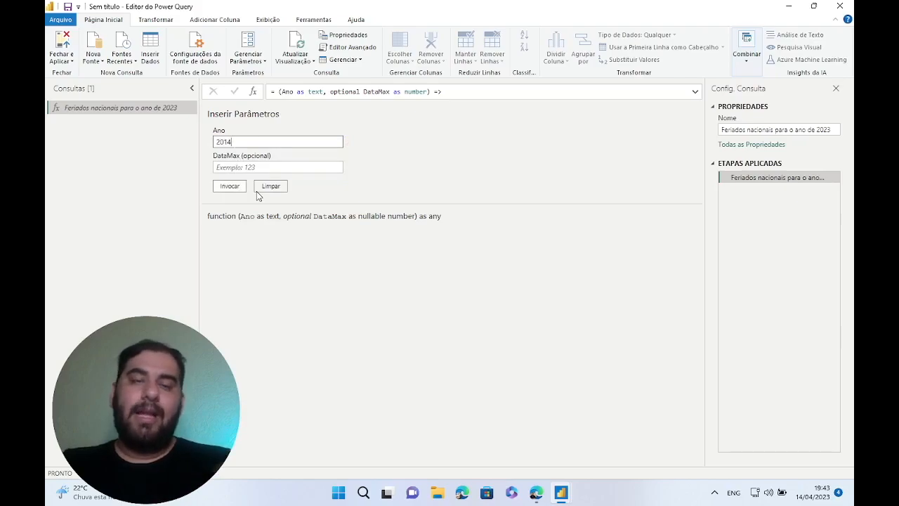
drag(245, 143, 201, 144)
key(BackSpace)
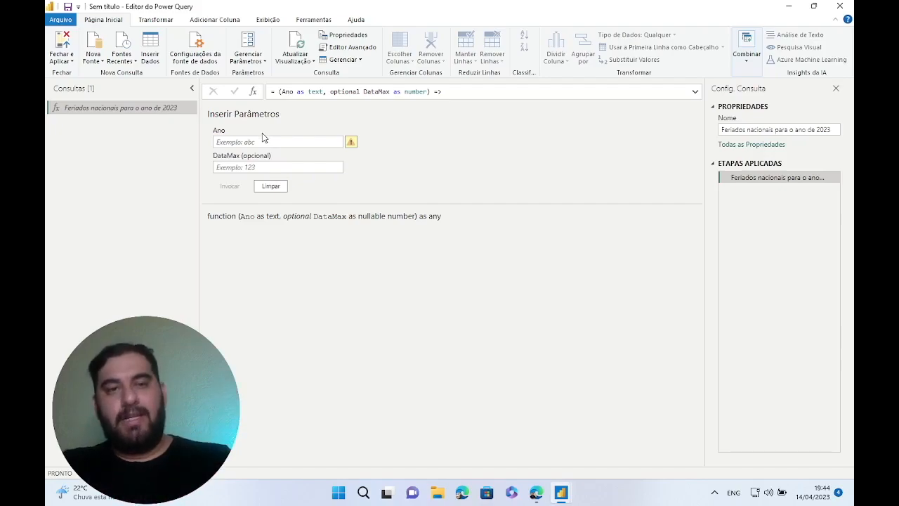
Reopen the function's M code and remove the optional DataMax parameter, keeping only Ano as text.
click(366, 47)
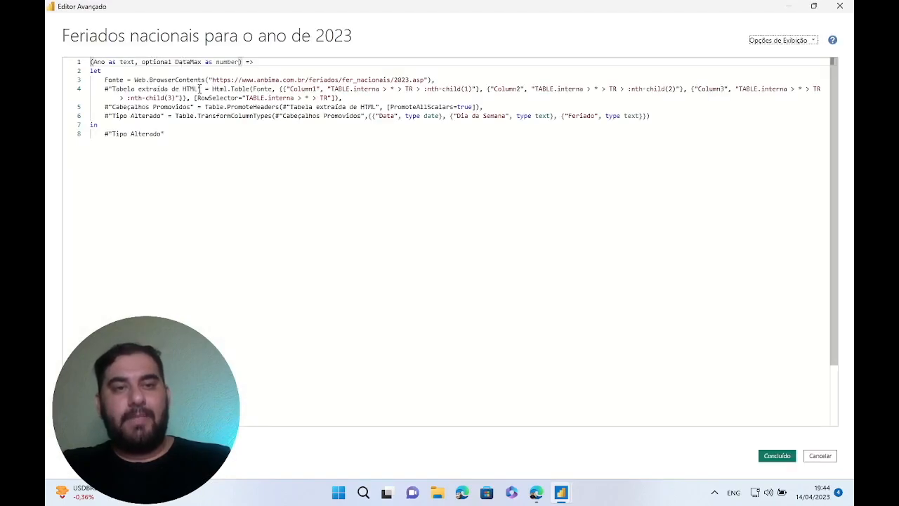
ctrl+scroll(205, 89, up, 3)
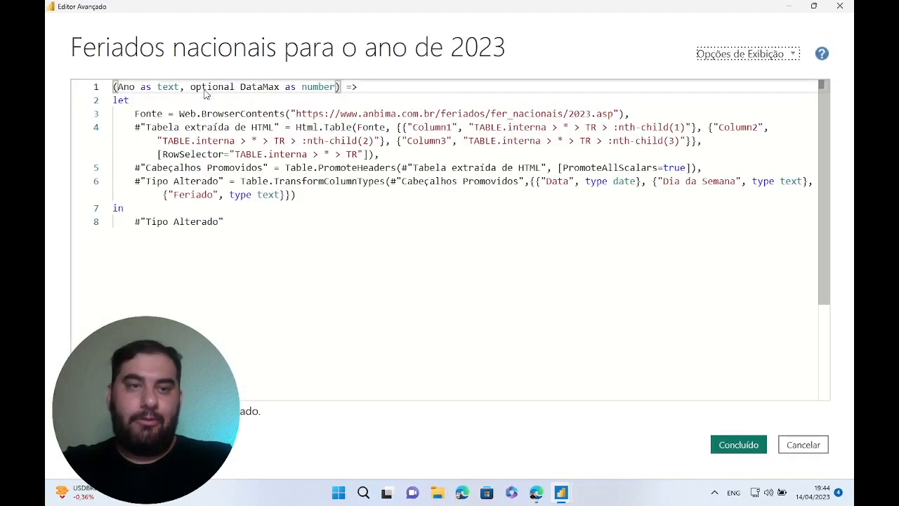
click(275, 129)
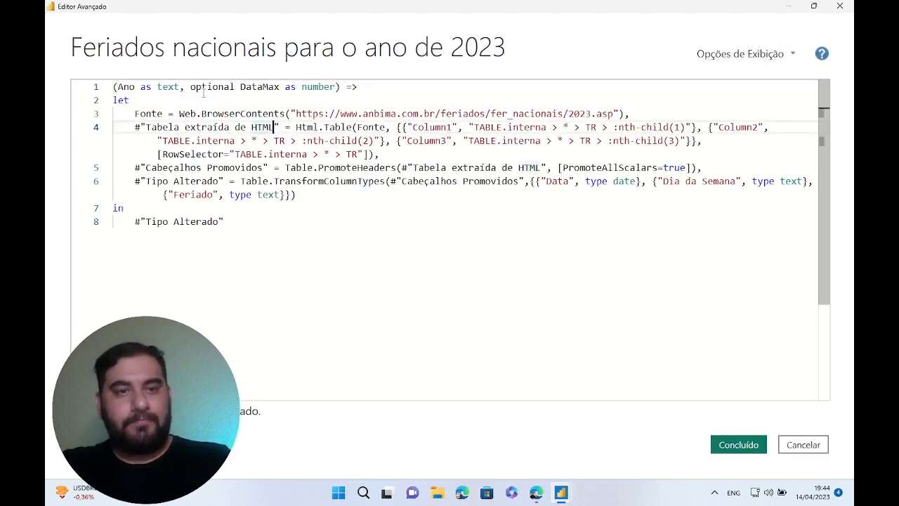
drag(181, 87, 338, 86)
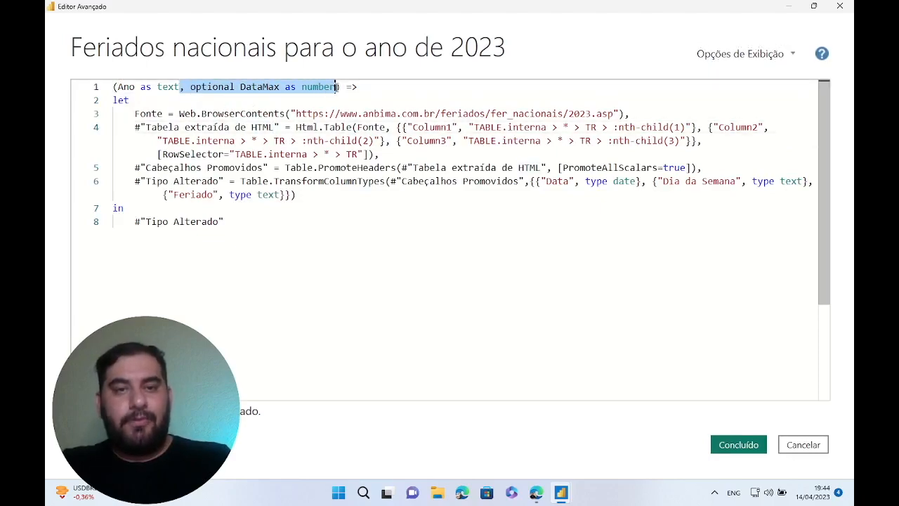
key(BackSpace)
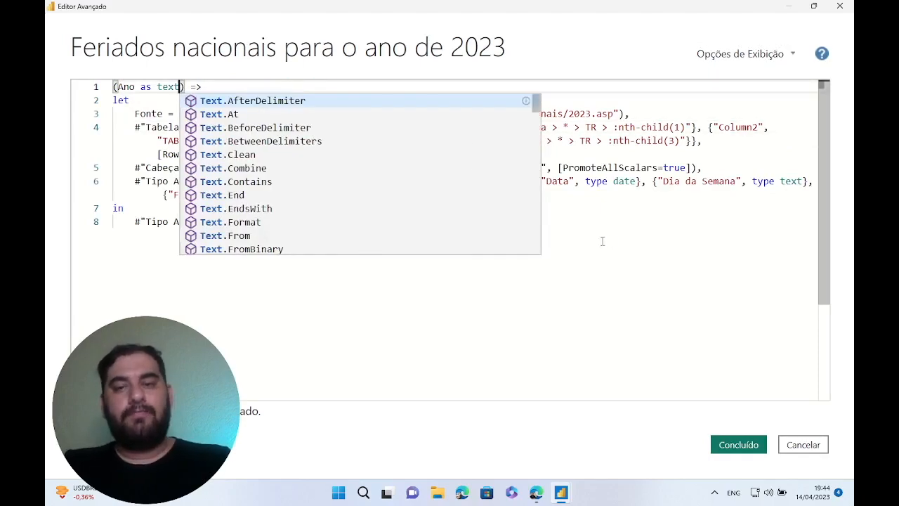
click(612, 241)
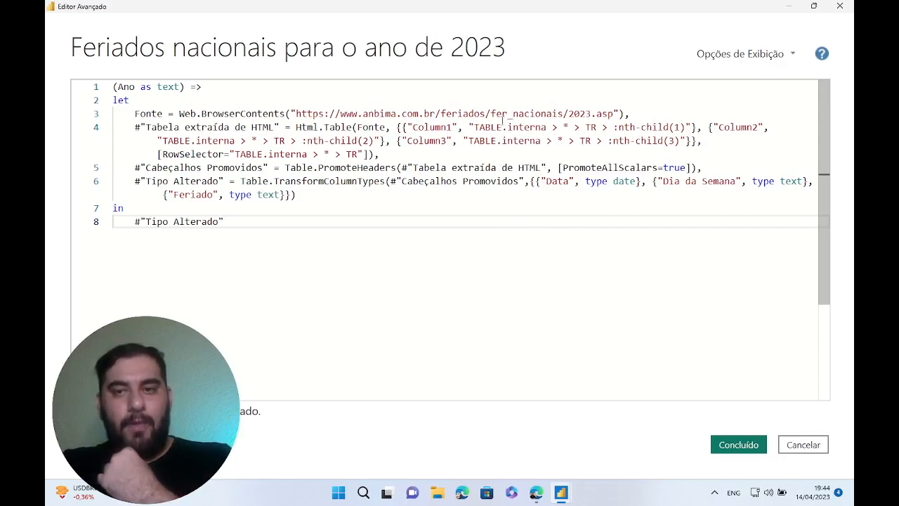
Remove 2023 from the source URL and split it into two quoted strings, the address ending in fer_nacionais/ and ".asp".
drag(592, 113, 568, 113)
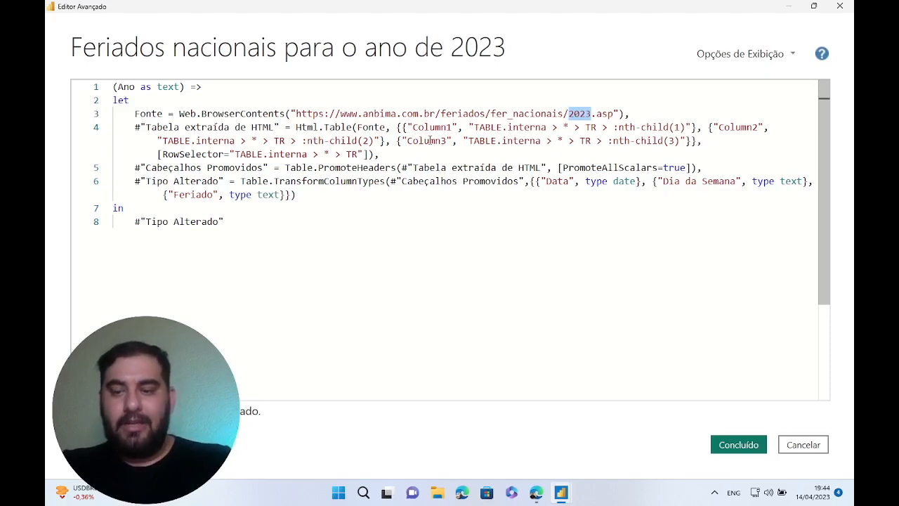
key(Delete)
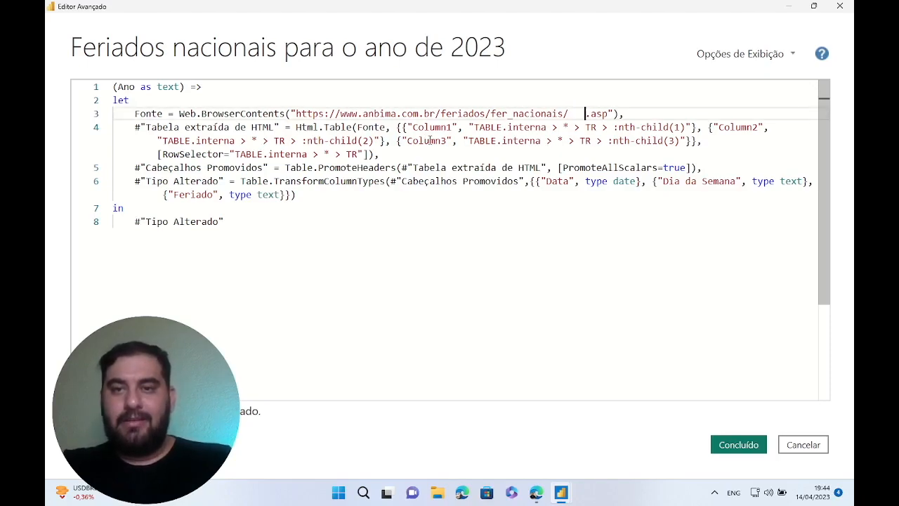
text(".asp)
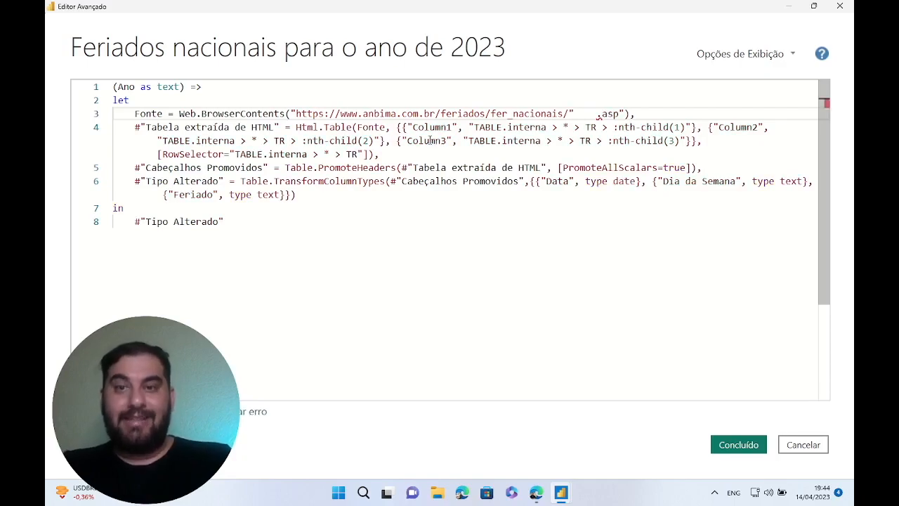
text(")
key(BackSpace)
text(")
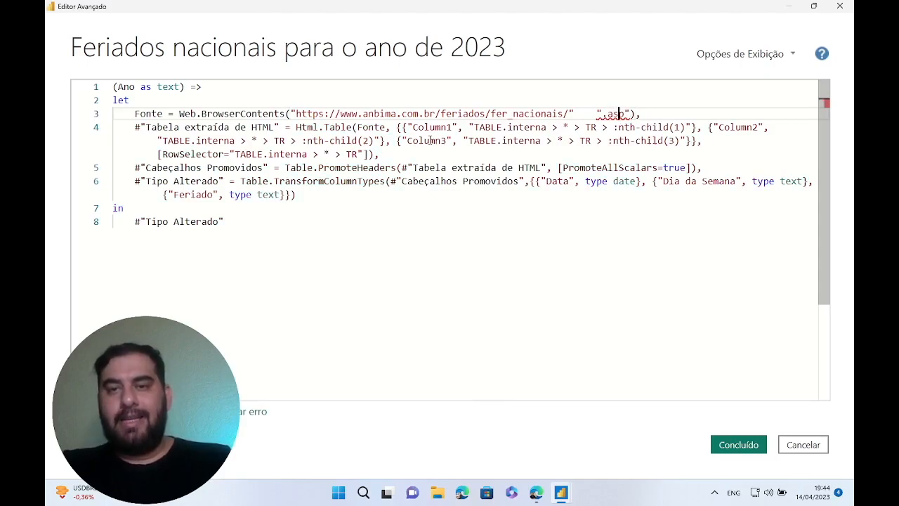
Join the two URL strings in the Fonte line with the Ano parameter, using & on both sides of it.
key(Left)
key(Left)
key(Left)
key(Left)
key(Left)
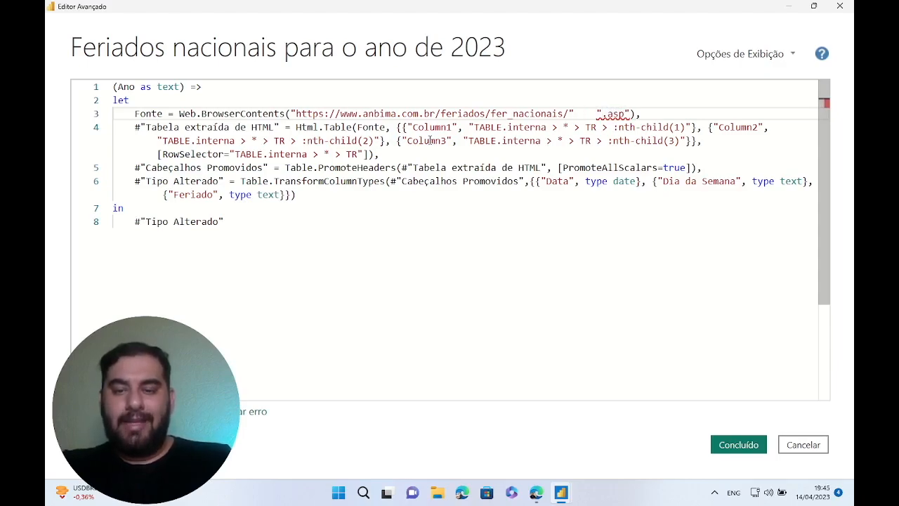
text(& &)
key(Left)
text(&  )
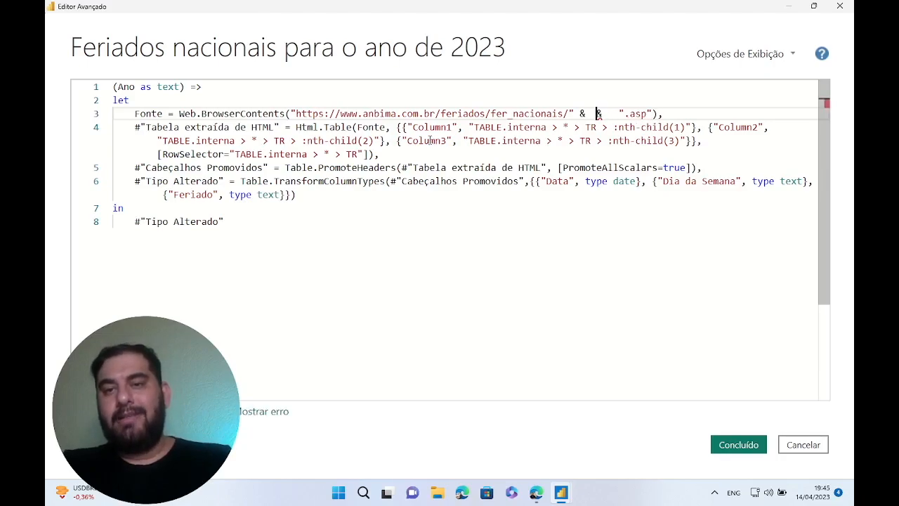
text(Ano)
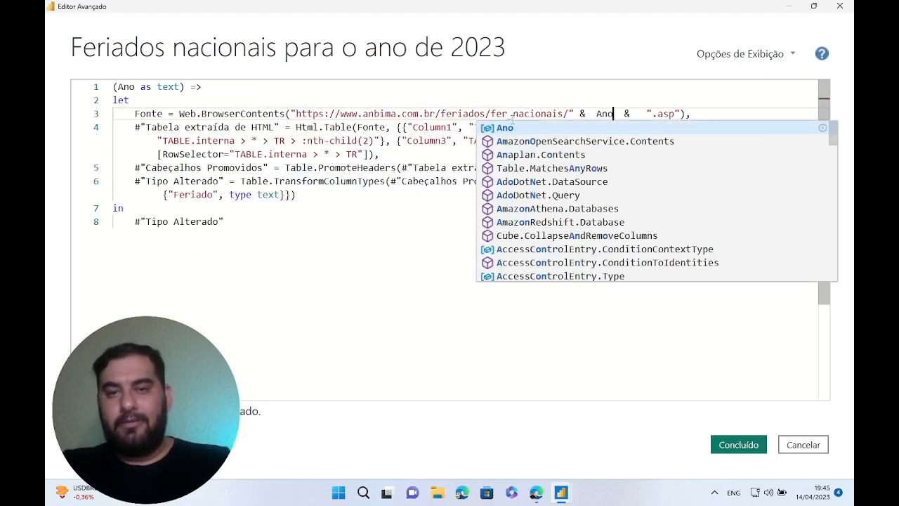
key(Escape)
click(570, 261)
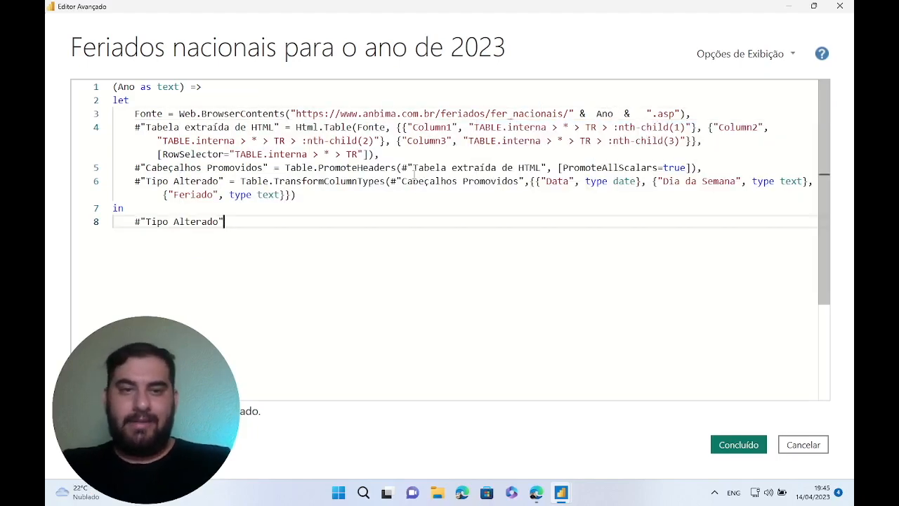
Remove the extra spaces around both & operators and Ano in the Fonte line, and apply the function's code.
drag(292, 113, 574, 113)
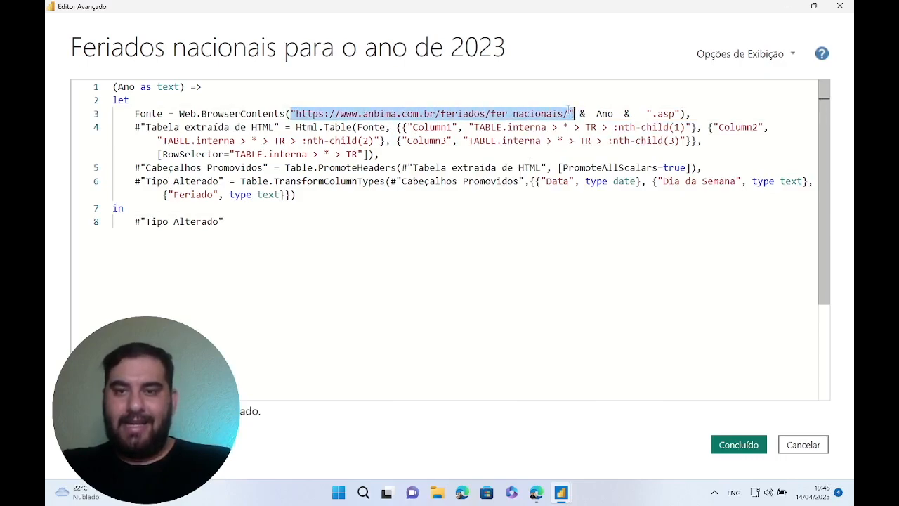
click(597, 113)
drag(581, 113, 631, 113)
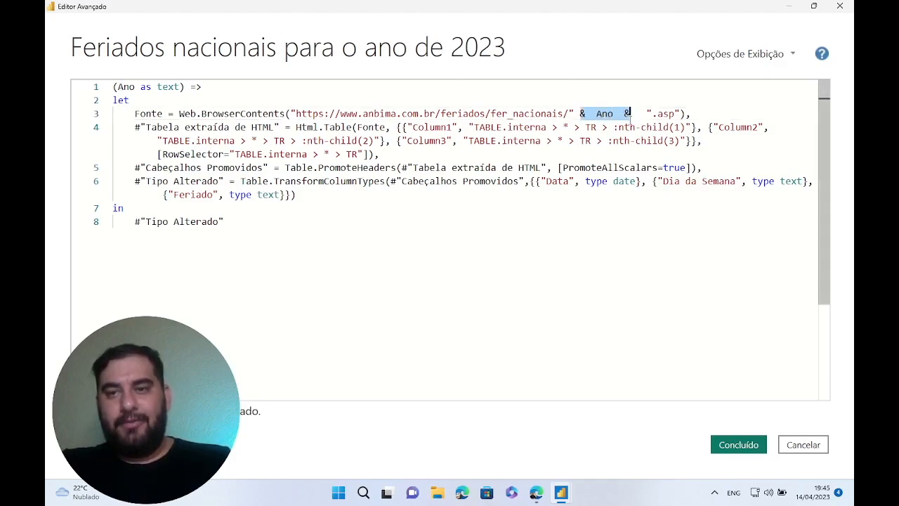
click(647, 113)
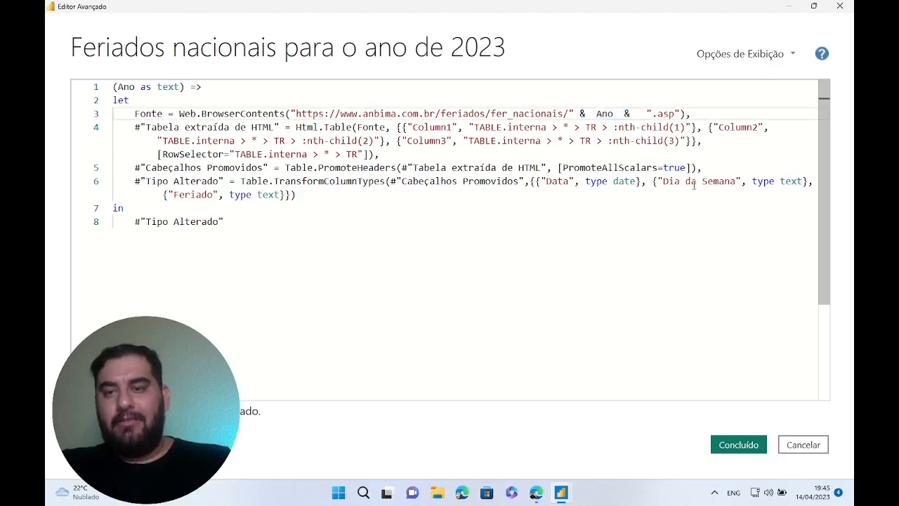
key(BackSpace)
key(BackSpace)
key(BackSpace)
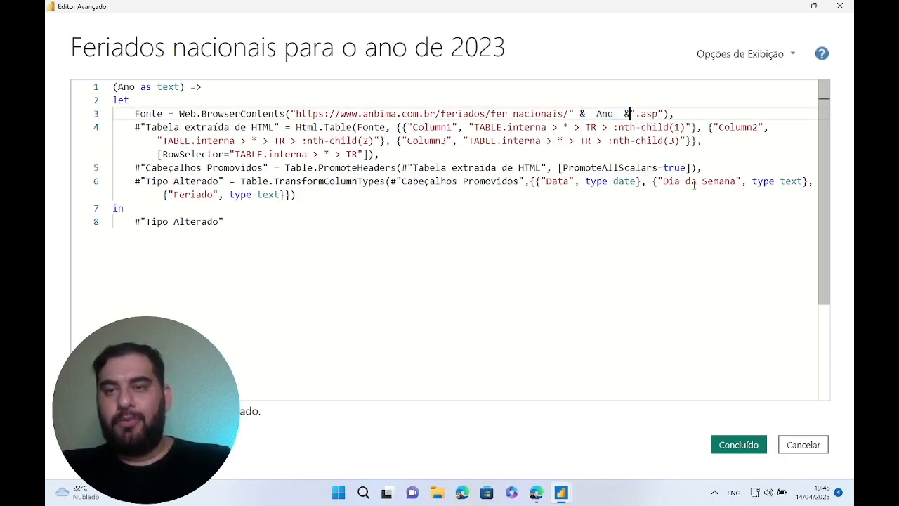
key(BackSpace)
key(BackSpace)
key(BackSpace)
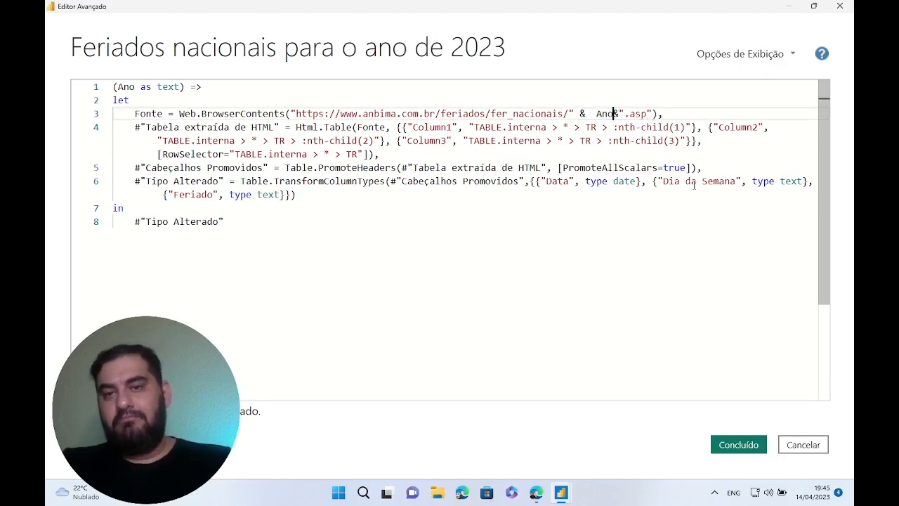
key(BackSpace)
key(BackSpace)
key(BackSpace)
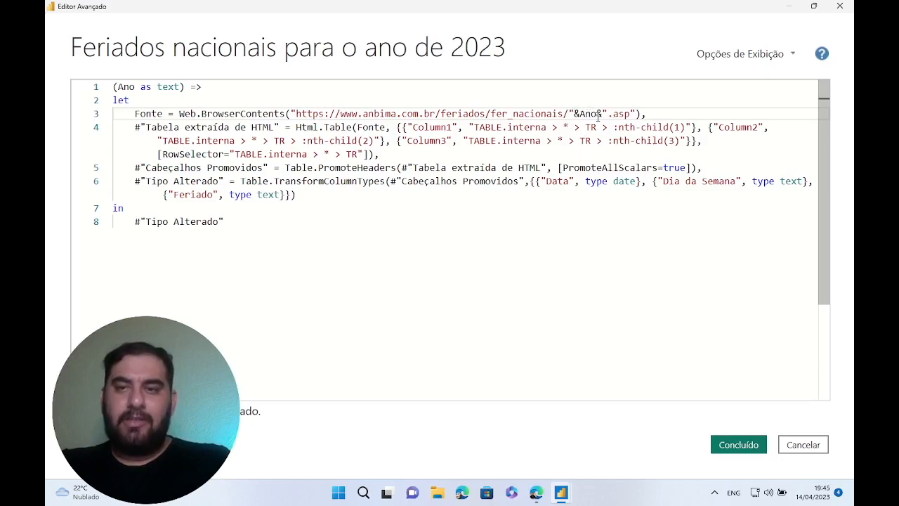
click(583, 238)
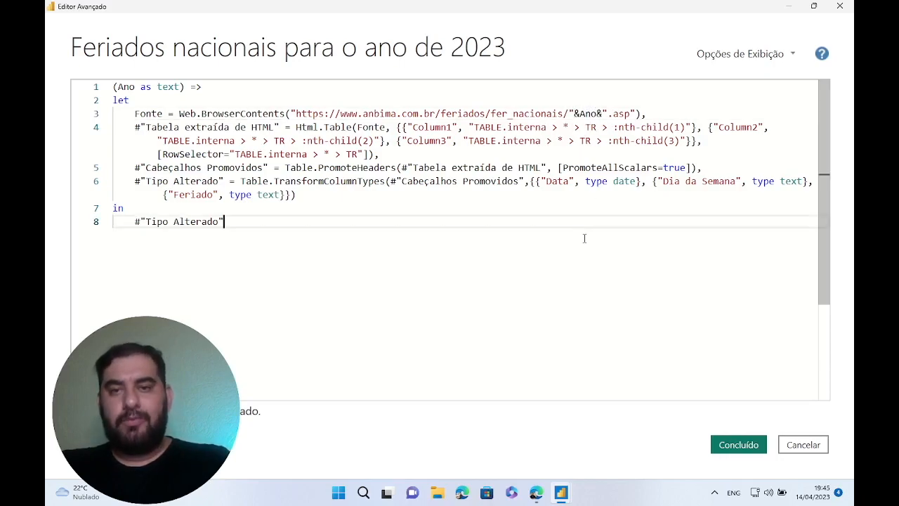
click(738, 444)
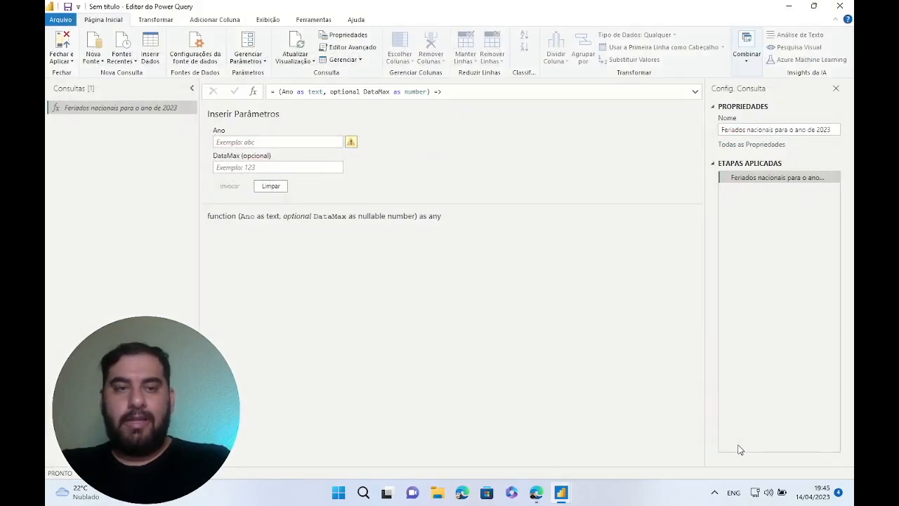
Test the function by invoking it with Ano 2023, and delete the resulting invoked query.
click(290, 144)
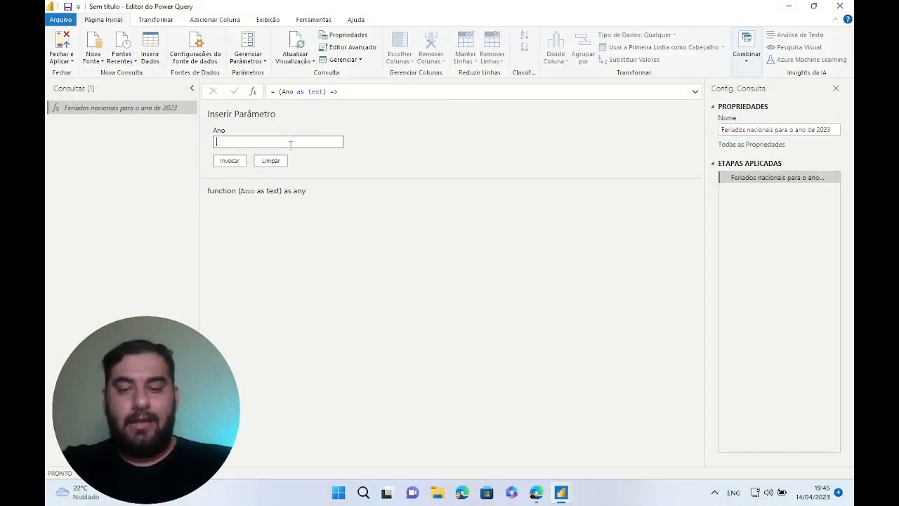
click(239, 163)
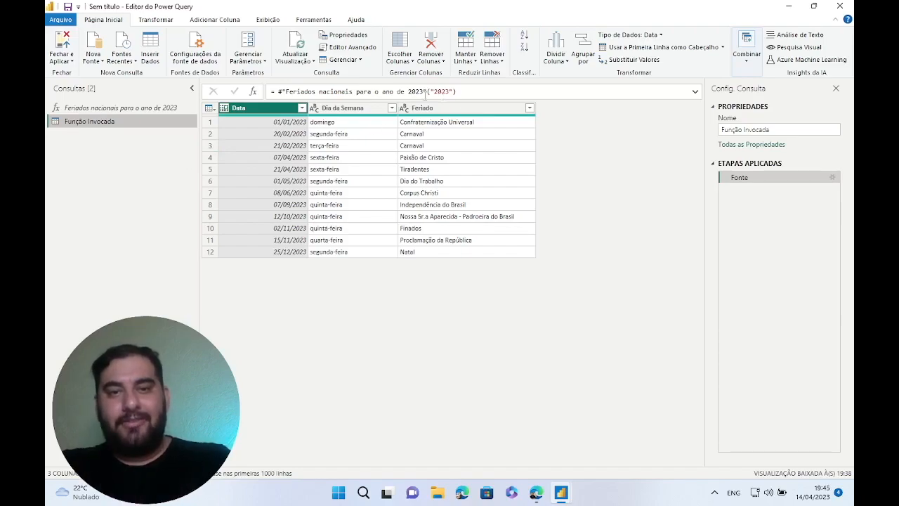
right_click(144, 124)
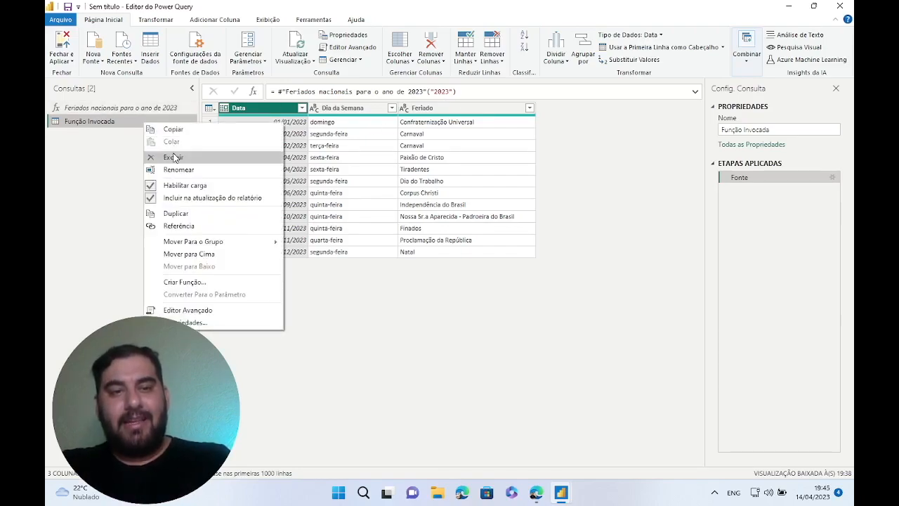
click(173, 157)
click(501, 261)
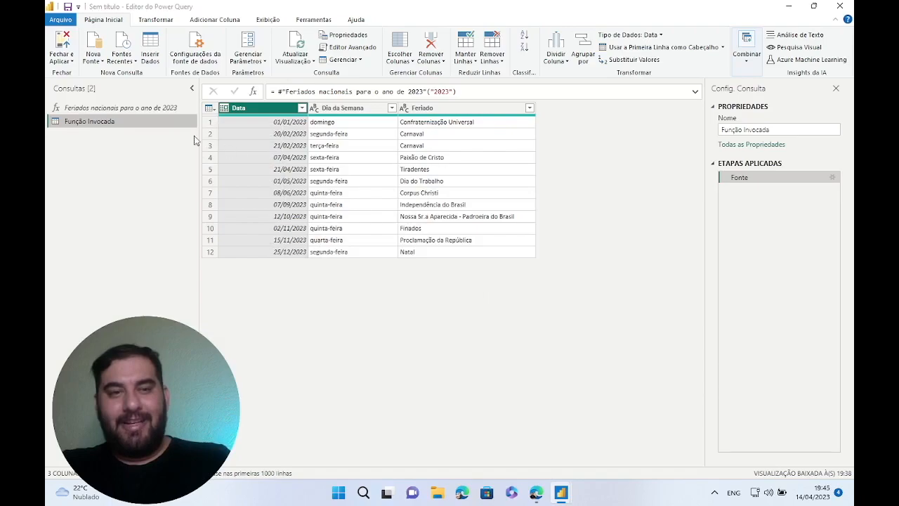
Invoke the function with Ano 2099, checking the list of available years on the ANBIMA holidays page in the browser.
click(147, 111)
click(269, 142)
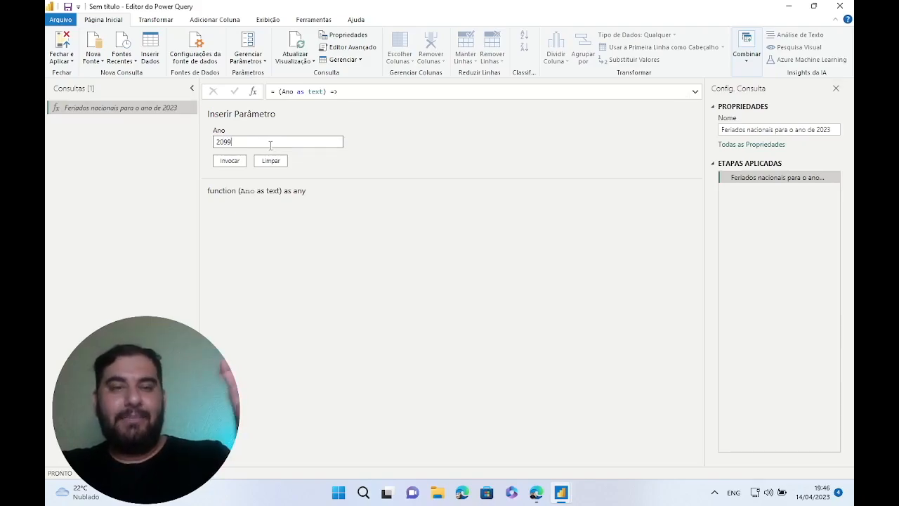
click(536, 492)
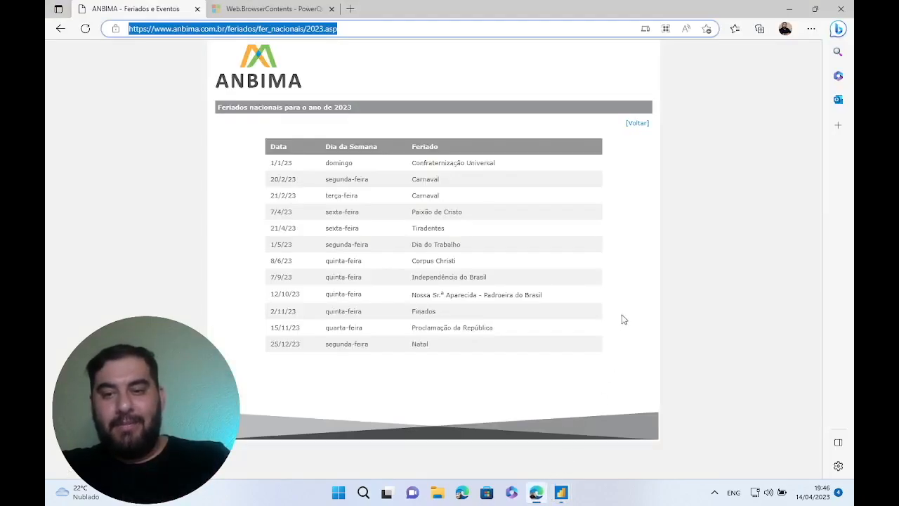
click(635, 125)
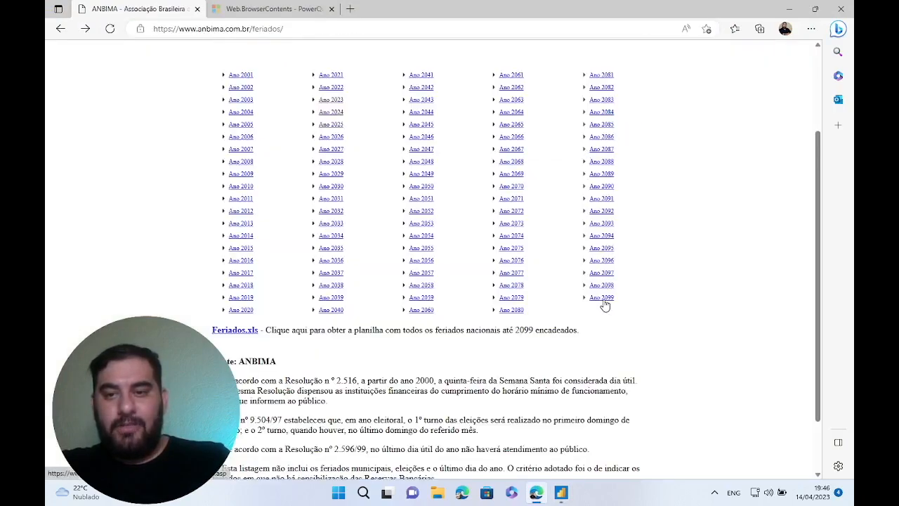
mouse_move(560, 492)
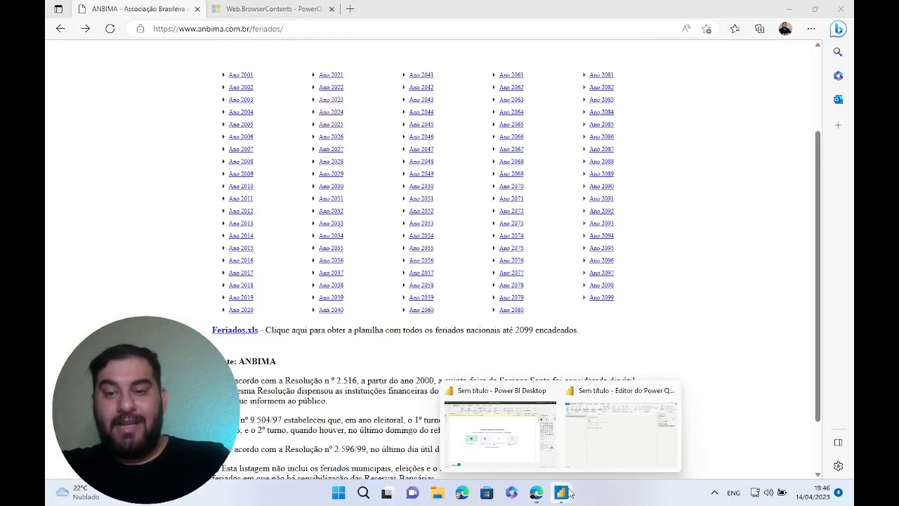
click(613, 447)
click(236, 163)
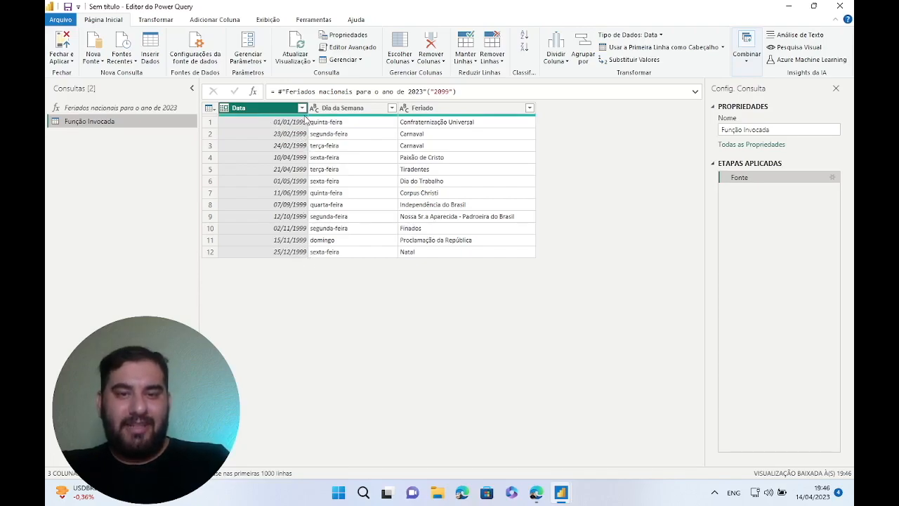
Delete the query produced by the 2099 test.
right_click(119, 125)
click(145, 159)
click(505, 262)
Rename the holiday function as Feriados Nacionais.
click(120, 109)
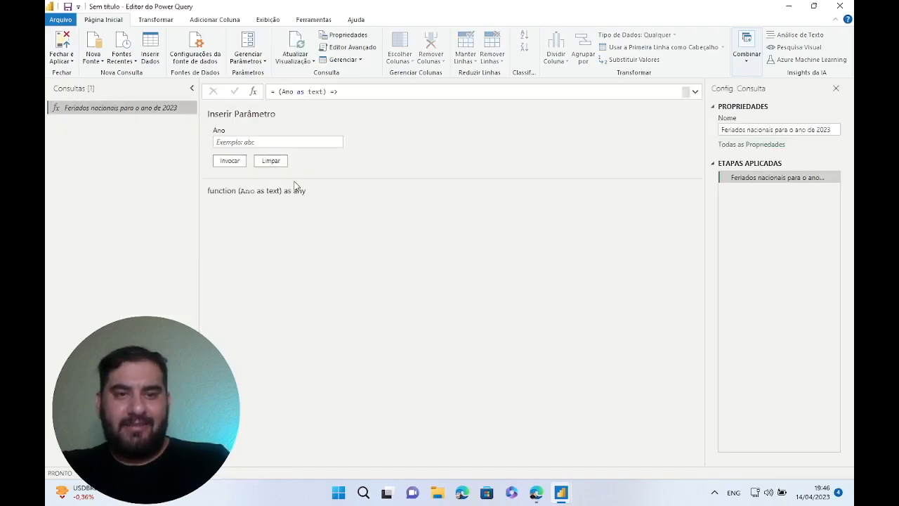
click(722, 130)
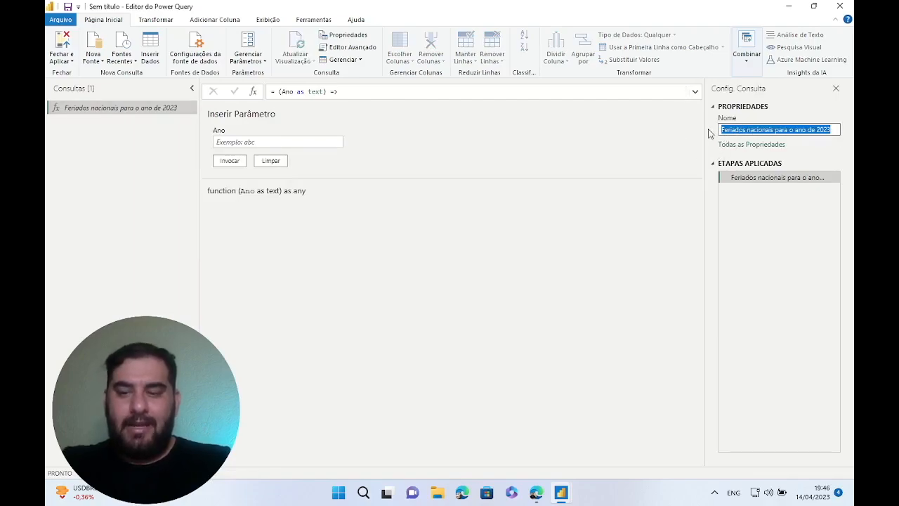
text(Feriados Nacionais)
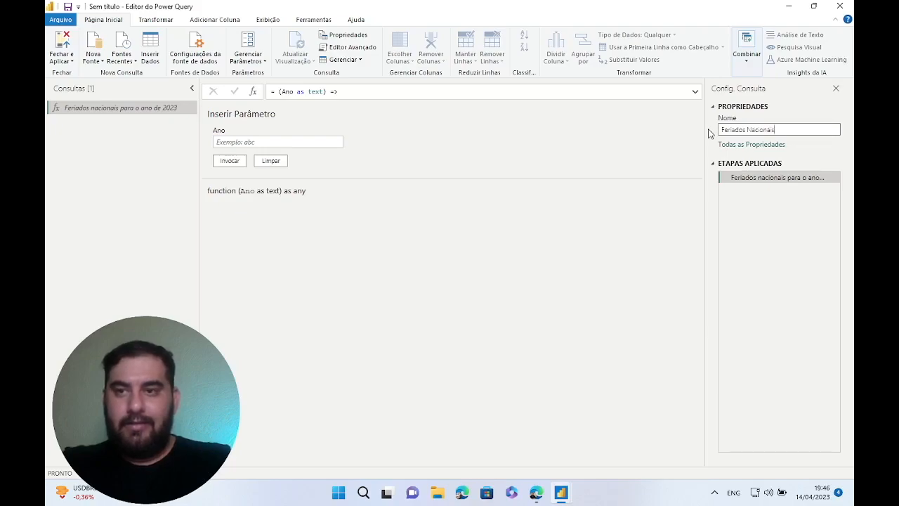
key(Return)
Test the renamed function by invoking it with Ano 2025, and delete the resulting invoked query.
click(318, 142)
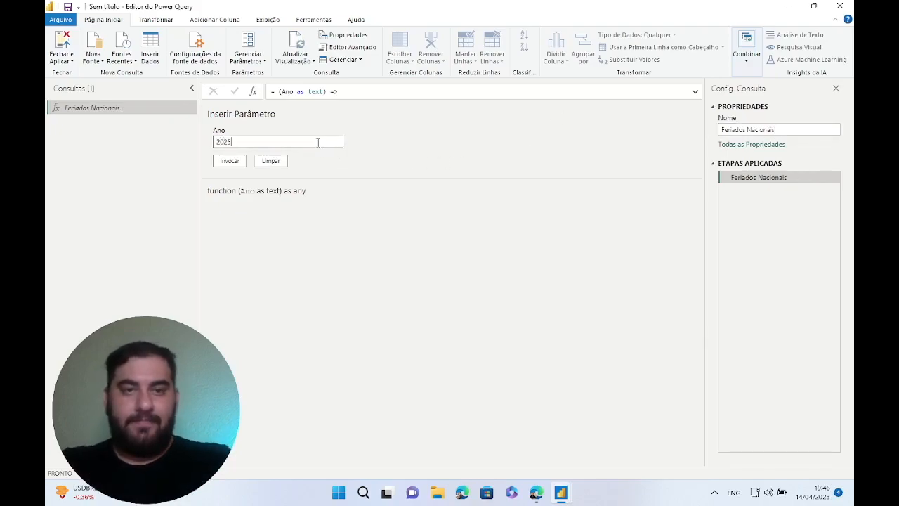
click(238, 161)
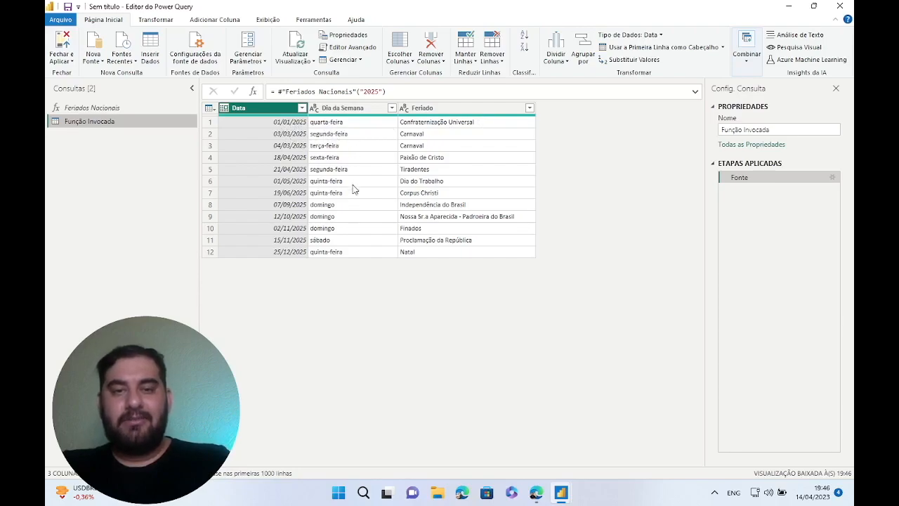
right_click(151, 122)
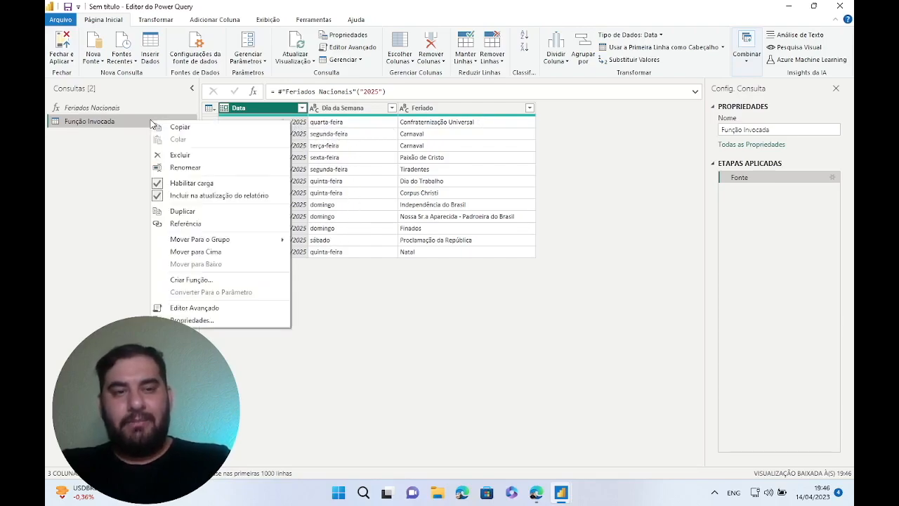
click(181, 154)
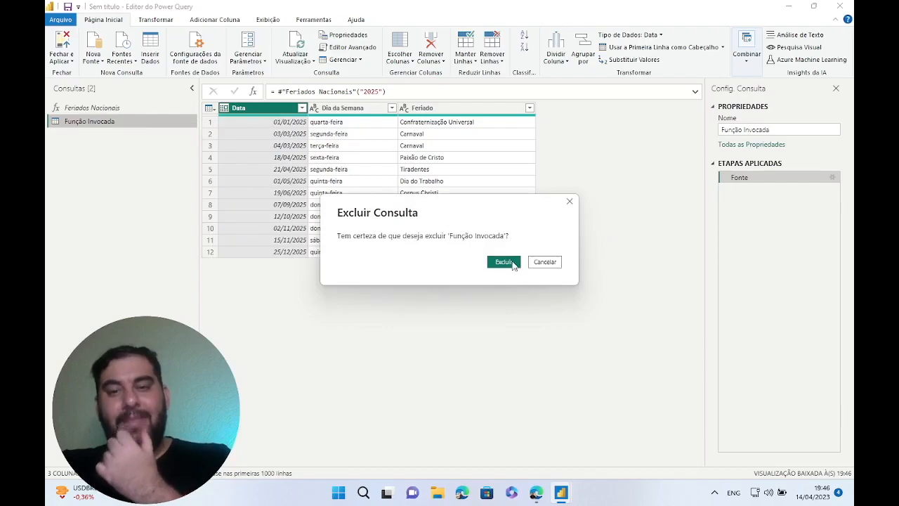
click(516, 265)
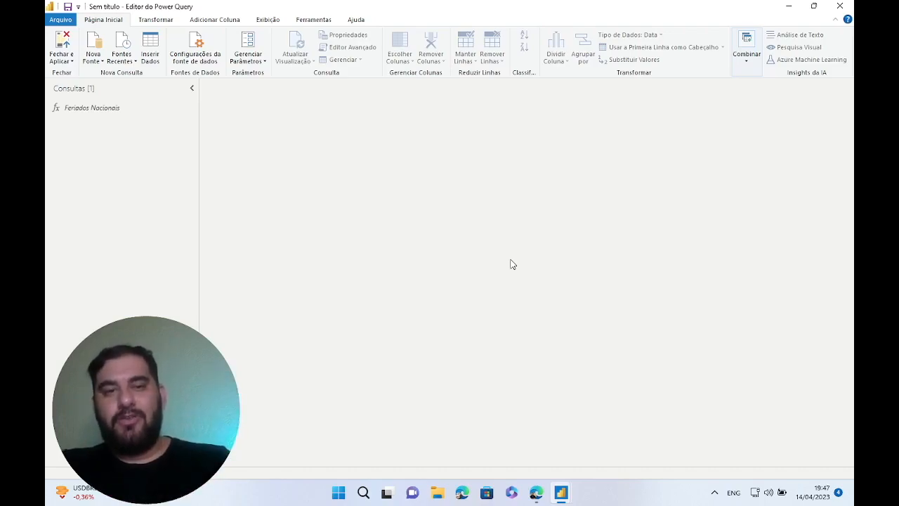
Review the M code of the Feriados Nacionais function in the Advanced Editor and leave it without changes.
click(84, 112)
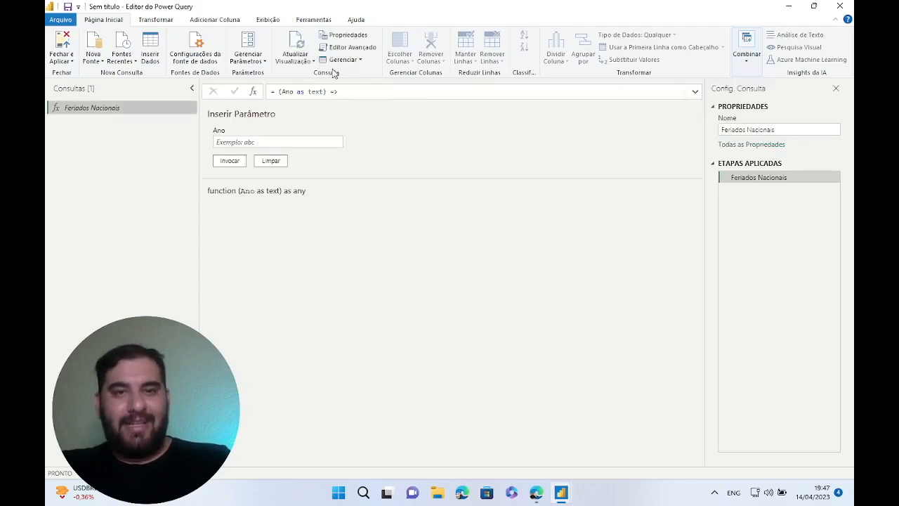
click(349, 47)
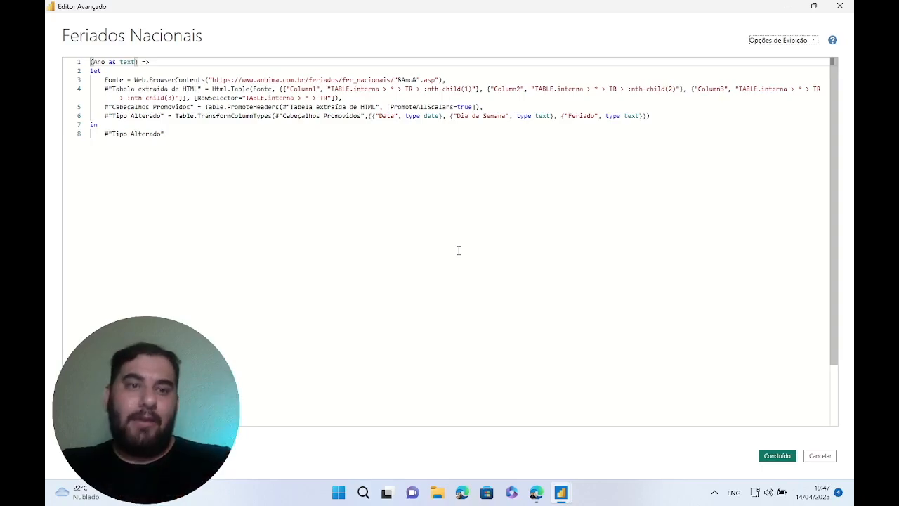
click(823, 457)
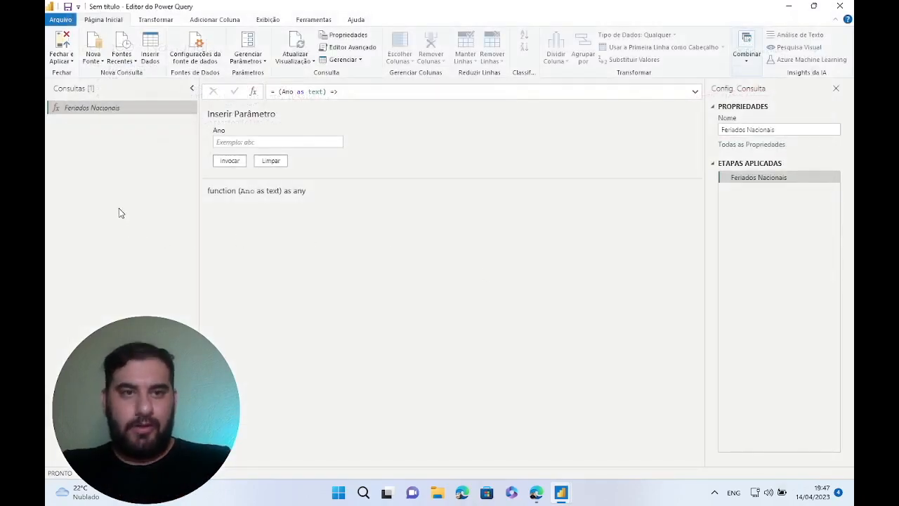
Start a manually entered table with one column named Ano holding the rows 2023, 2024, 2025 and 2026.
click(156, 54)
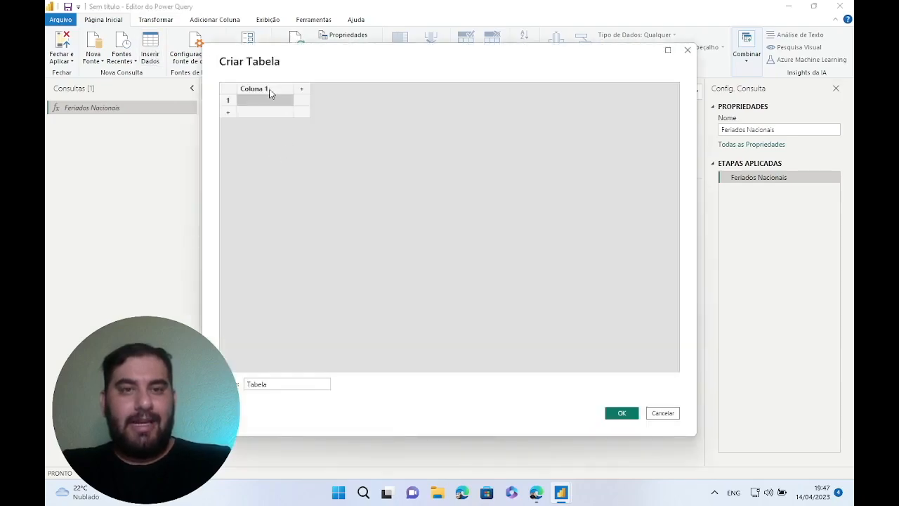
double_click(269, 93)
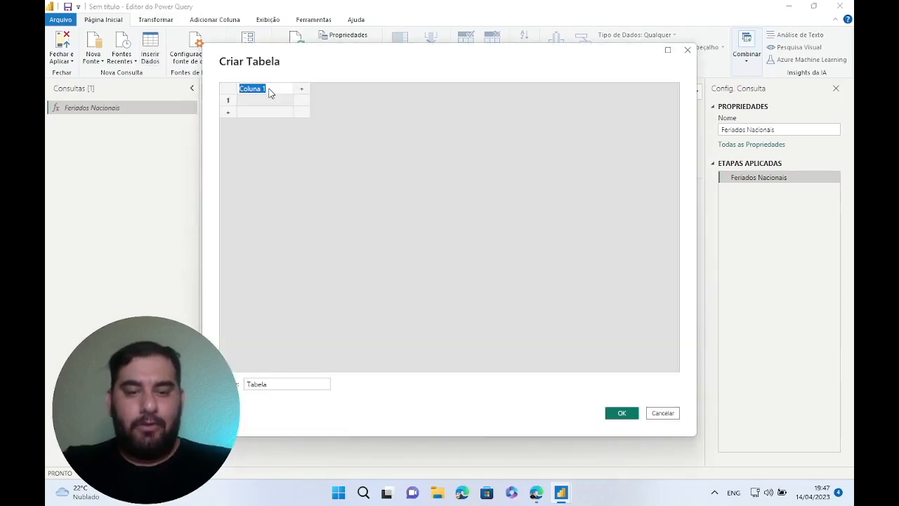
text(Ano)
click(269, 102)
text(2023)
key(Return)
text(2024)
key(Return)
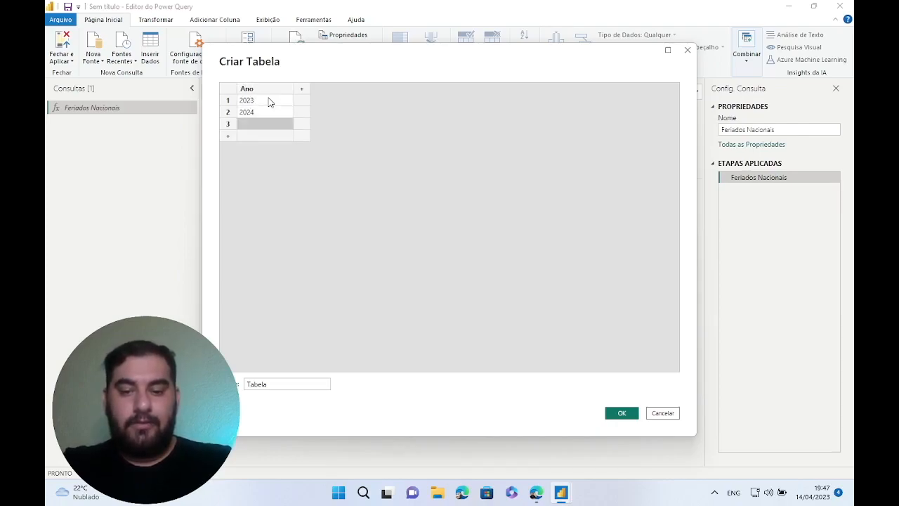
text(2025)
key(Return)
text(2026)
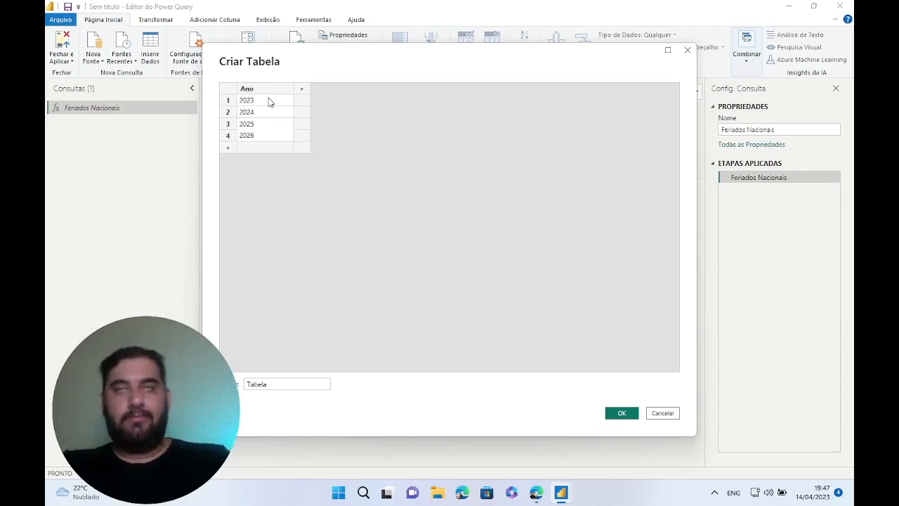
click(361, 157)
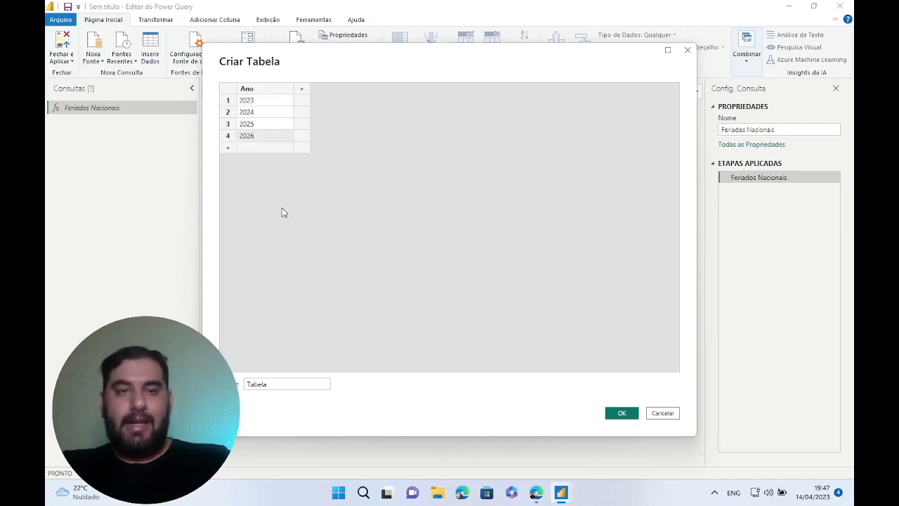
Name the manually entered table TabelaAno and create it.
click(287, 387)
double_click(288, 387)
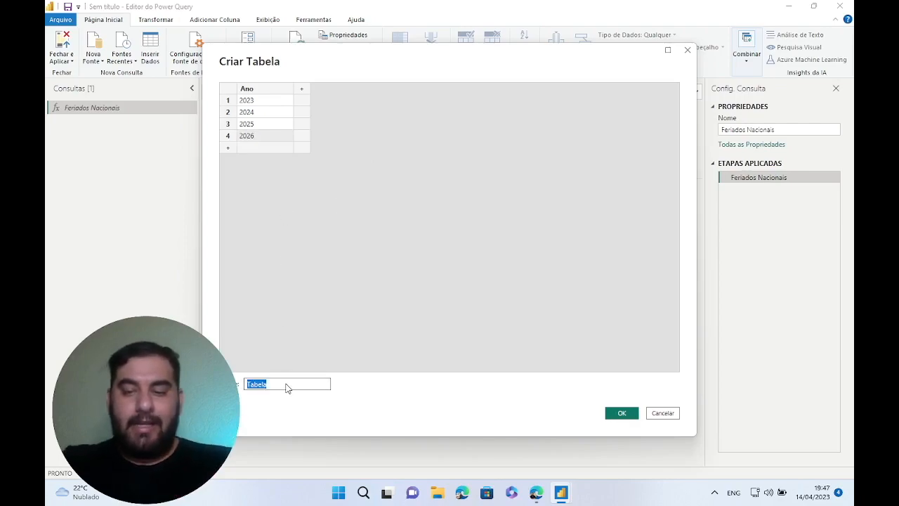
click(286, 386)
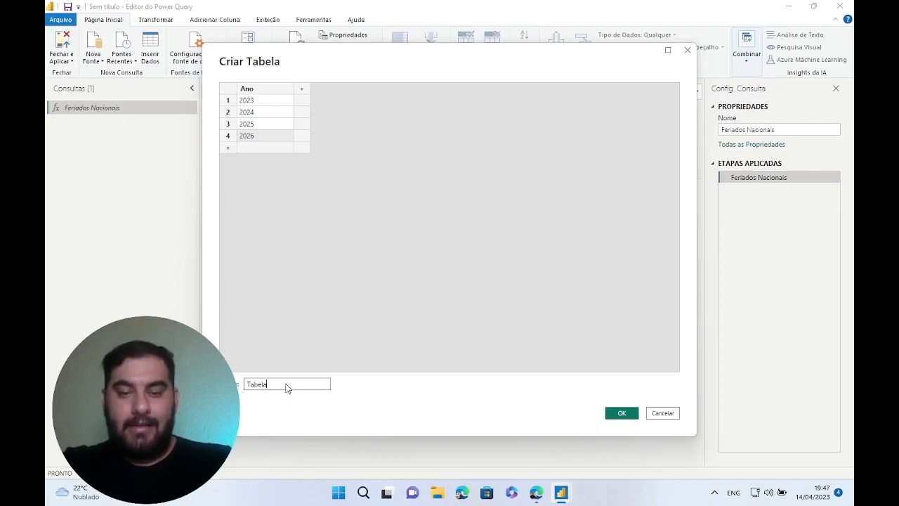
key(Escape)
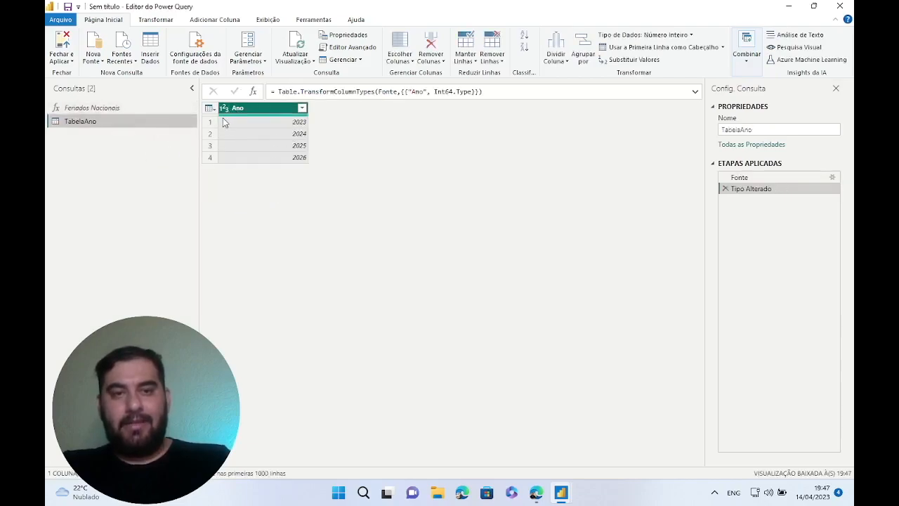
Change the Ano column of TabelaAno to text, replacing the existing conversion, and check the parameter type of the Feriados Nacionais function.
click(224, 109)
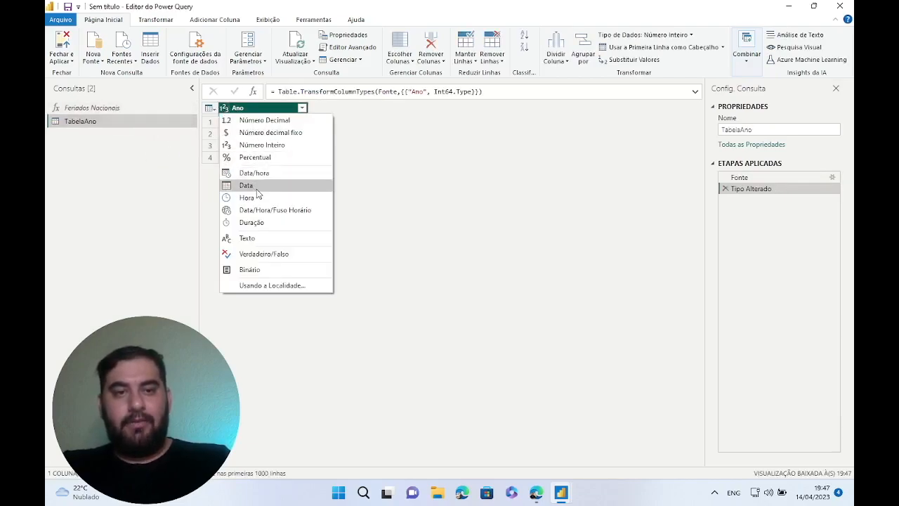
click(253, 242)
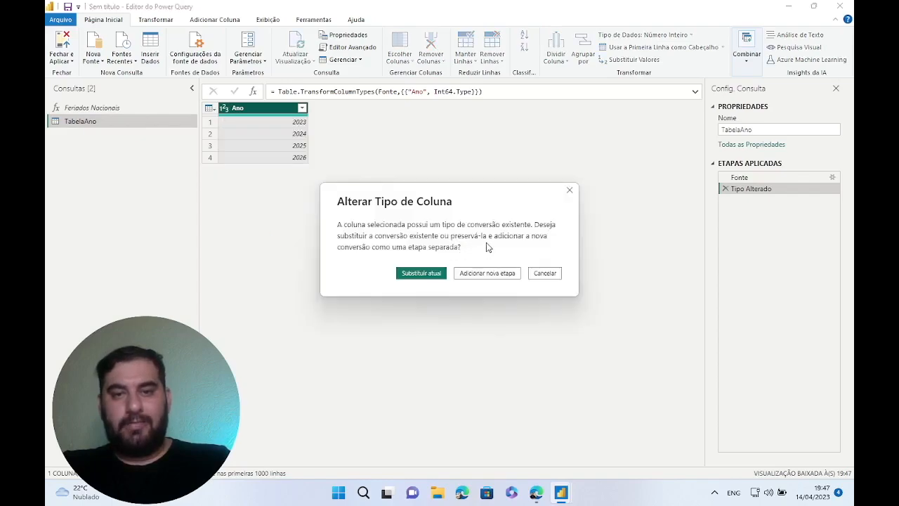
click(425, 272)
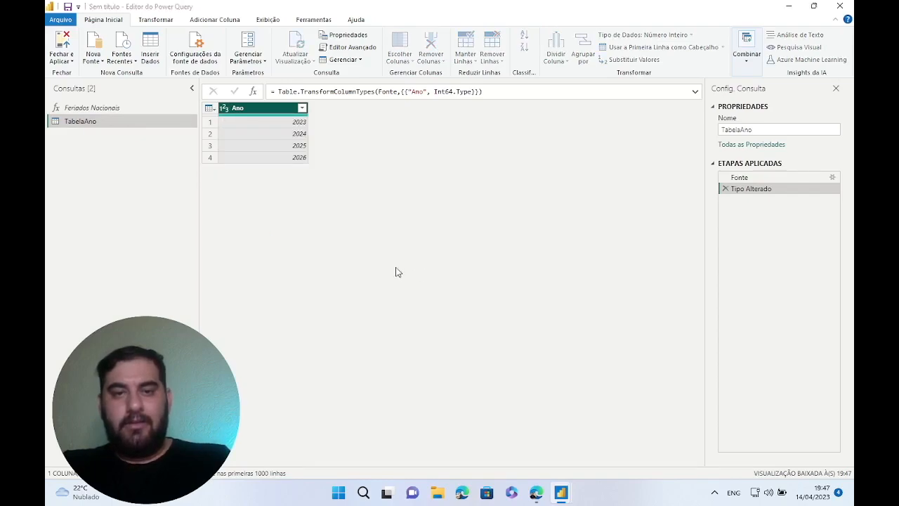
click(118, 109)
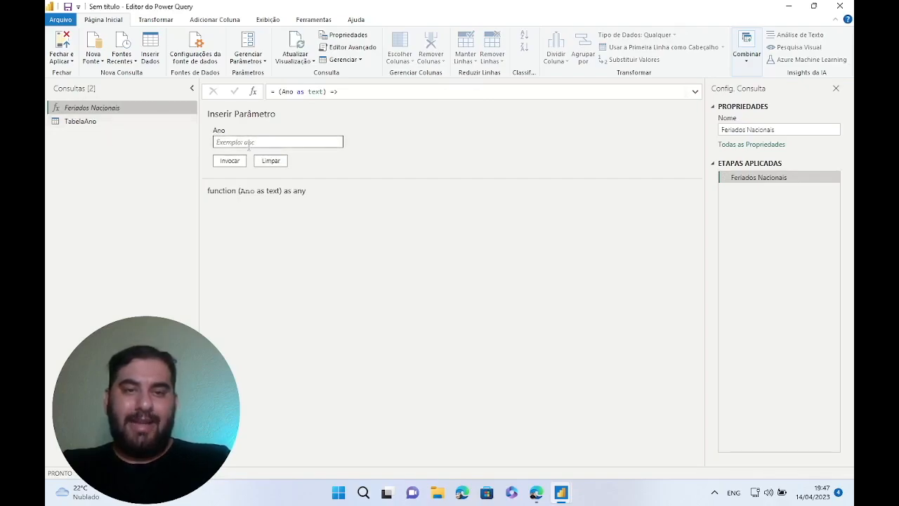
click(91, 121)
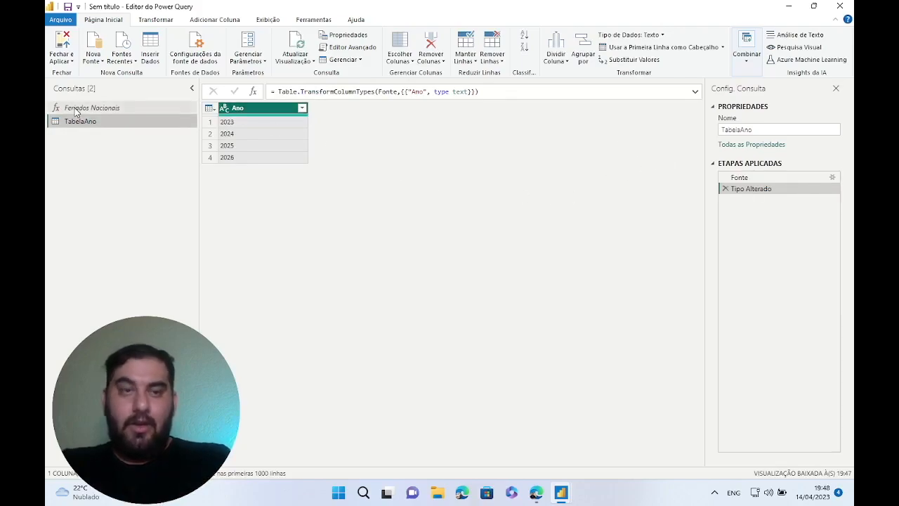
Create a blank query that generates a list of years with the formula ={2023..2029}.
click(98, 64)
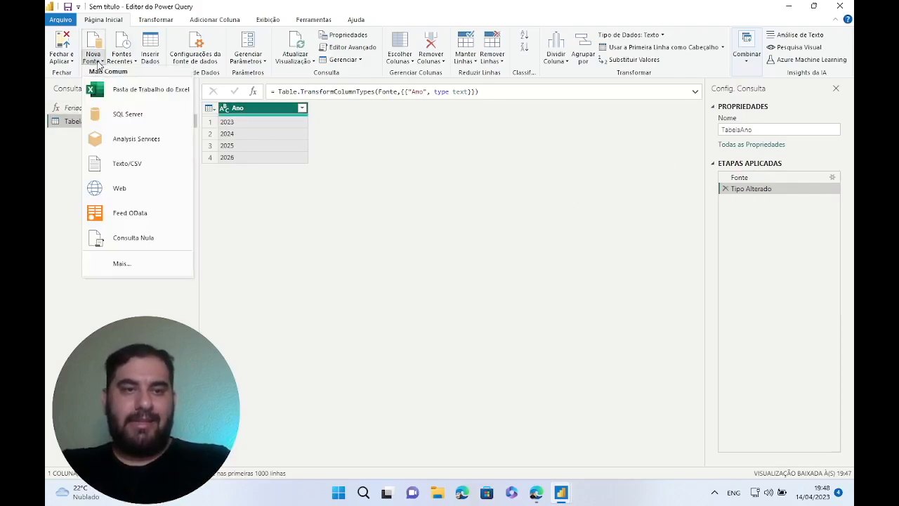
click(127, 242)
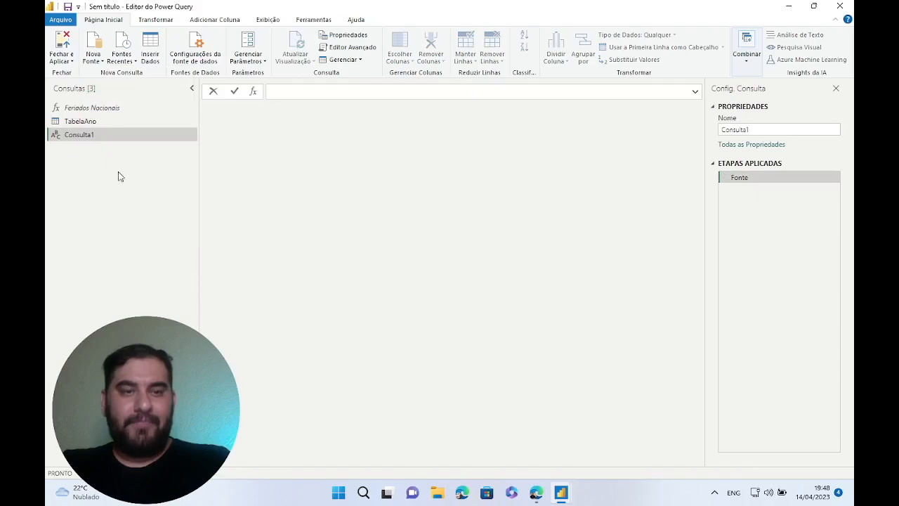
click(310, 92)
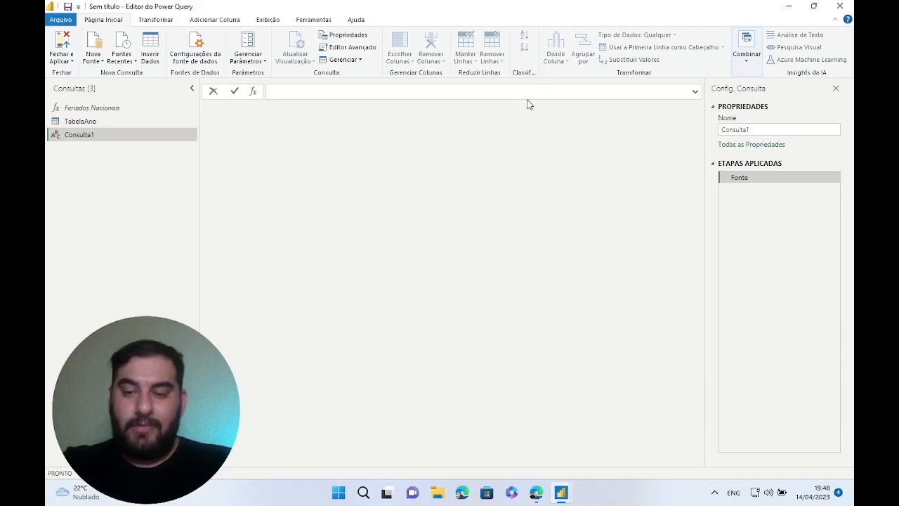
text(=()
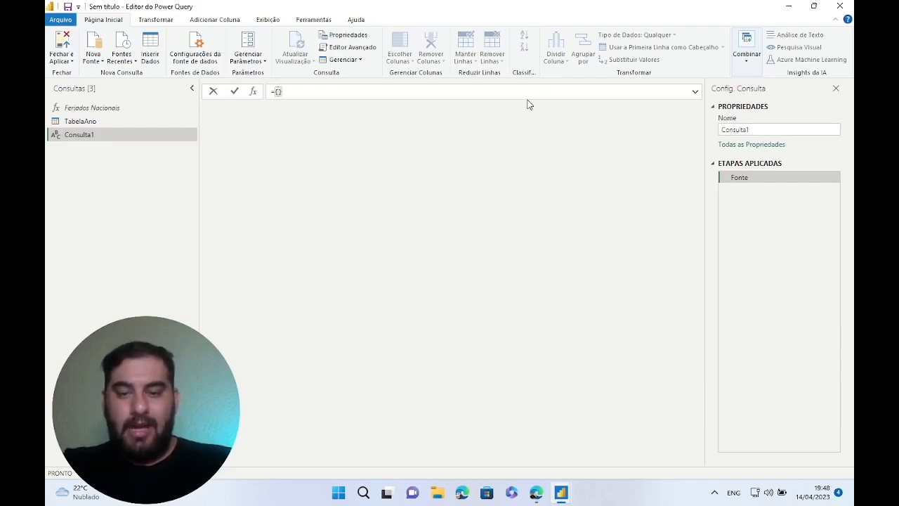
text(2023)
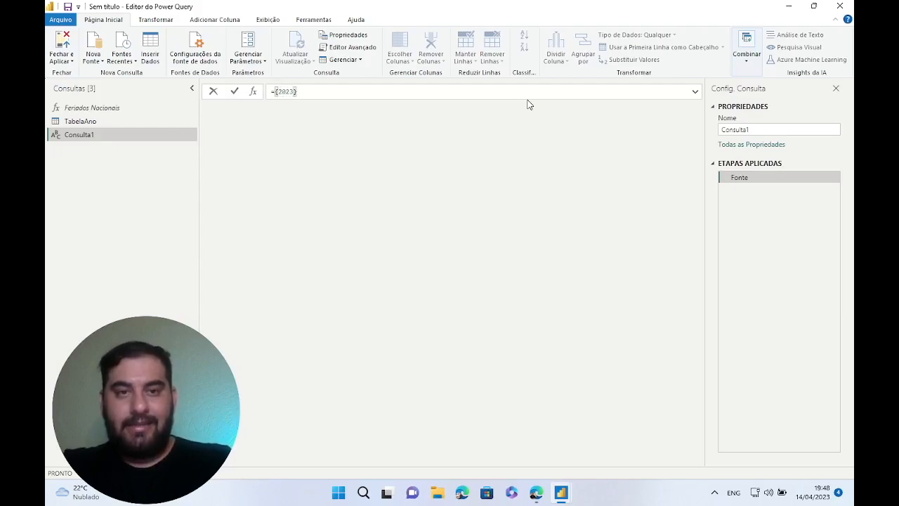
text(...)
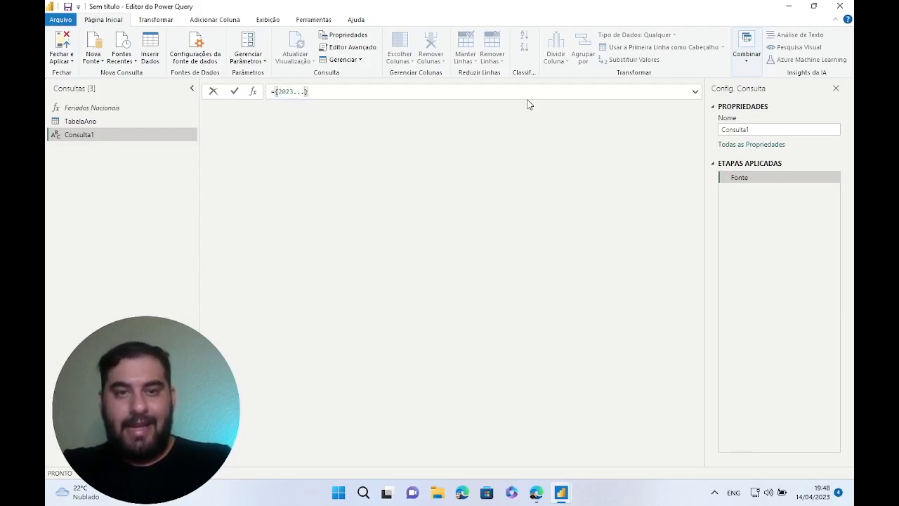
text(2029)
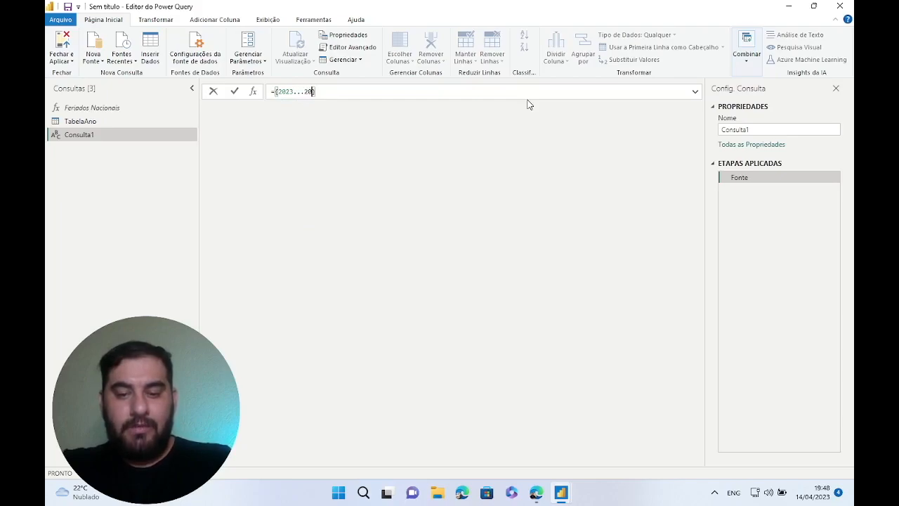
key(Left)
key(Left)
key(Left)
key(BackSpace)
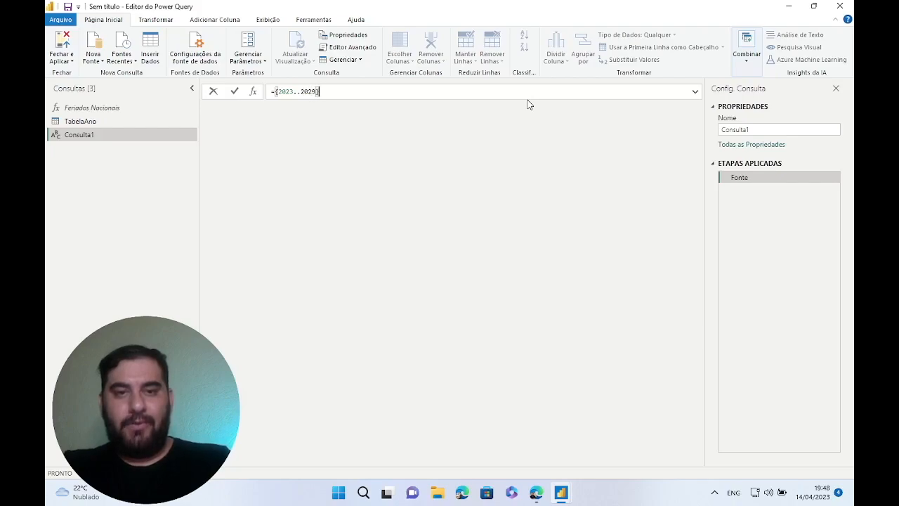
key(Return)
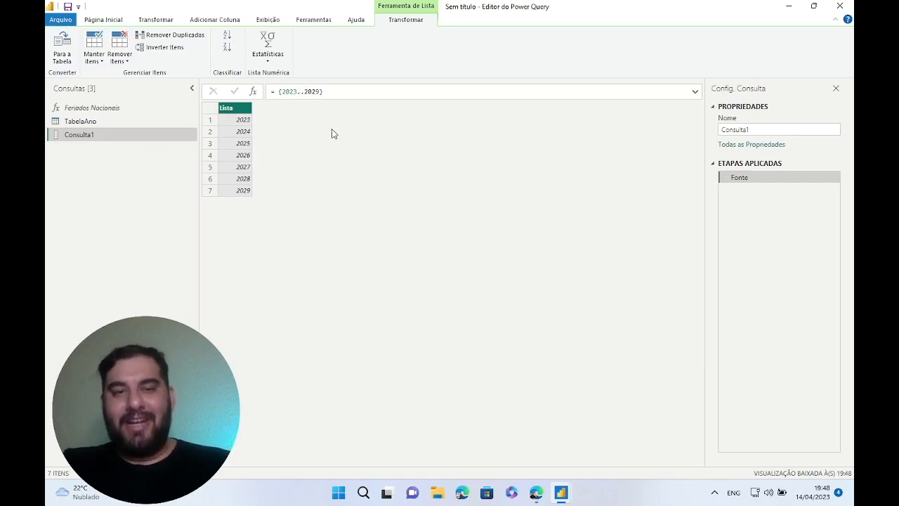
Extend the year list by changing the range's end year to 2056, and look through the generated years.
click(330, 96)
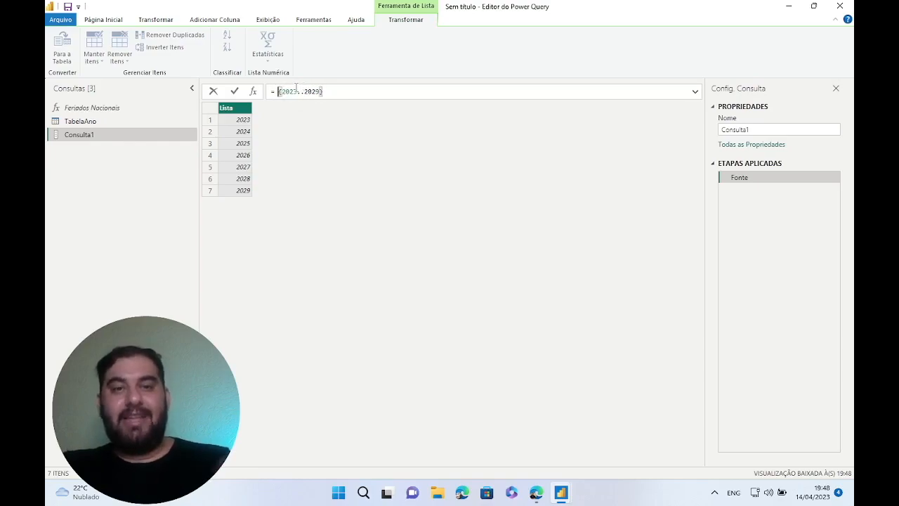
click(293, 92)
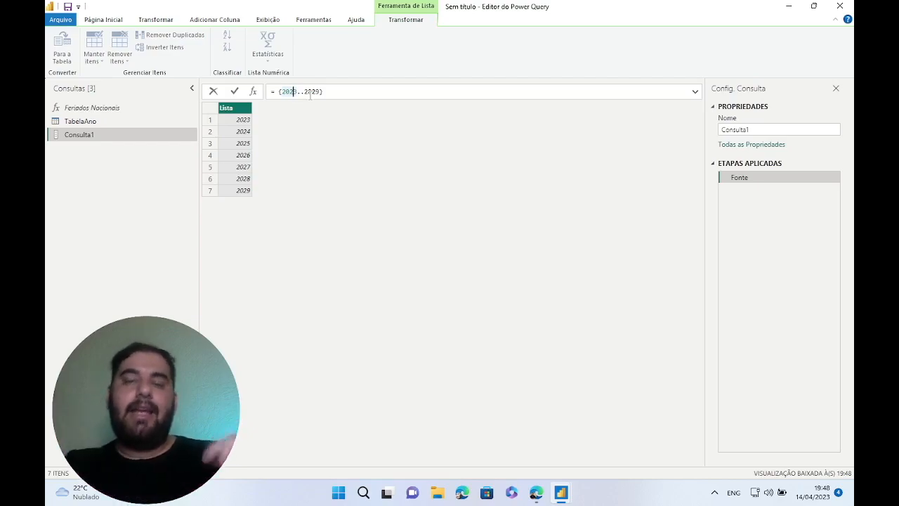
drag(320, 92, 307, 92)
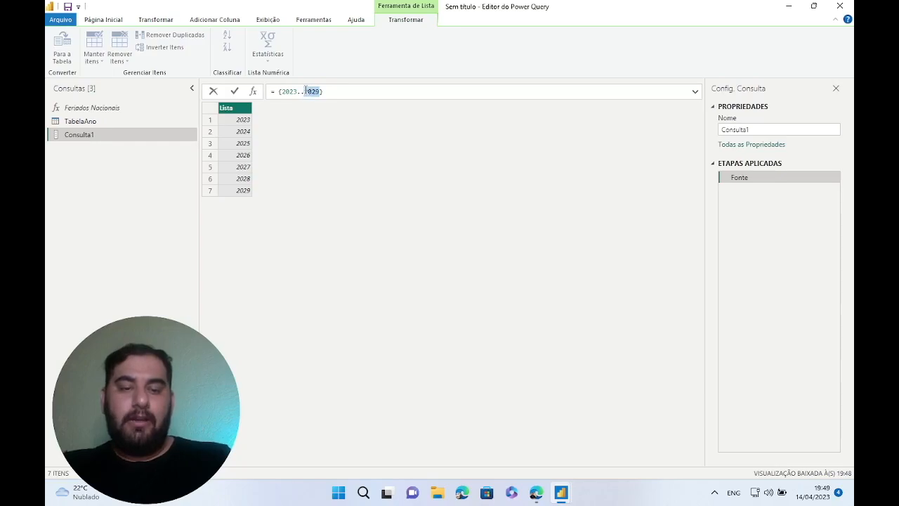
text(20)
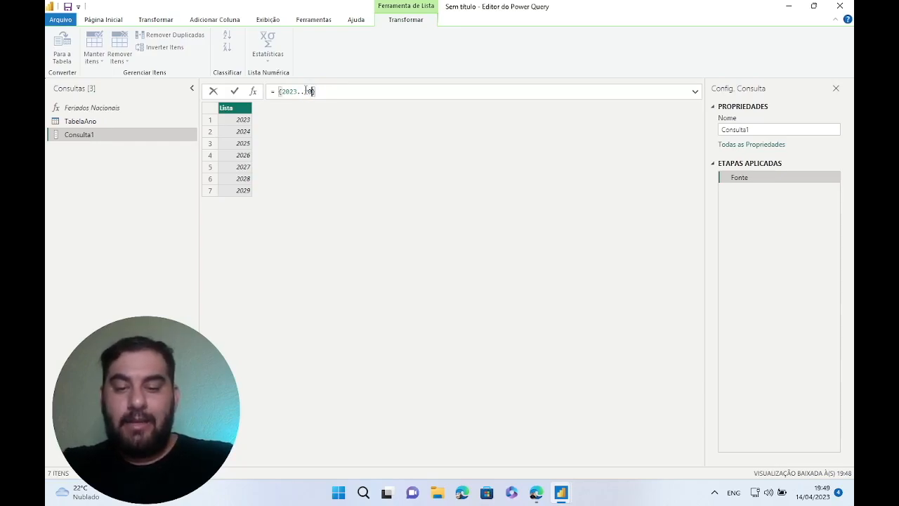
text(56)
key(Return)
scroll(272, 289, down, 2)
scroll(278, 284, up, 2)
scroll(278, 285, down, 2)
scroll(275, 281, up, 2)
scroll(276, 281, down, 2)
Convert the year list in Consulta1 to a table with no delimiter and extra columns shown as errors.
click(88, 124)
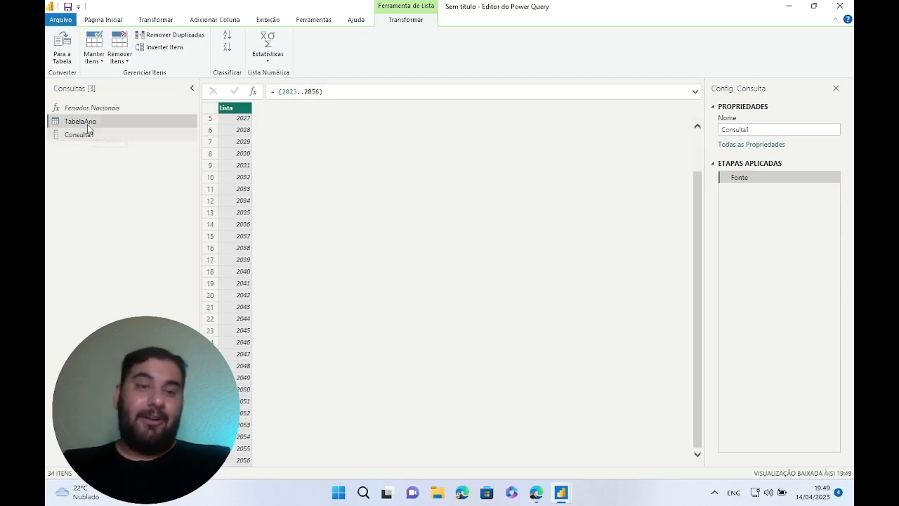
click(105, 135)
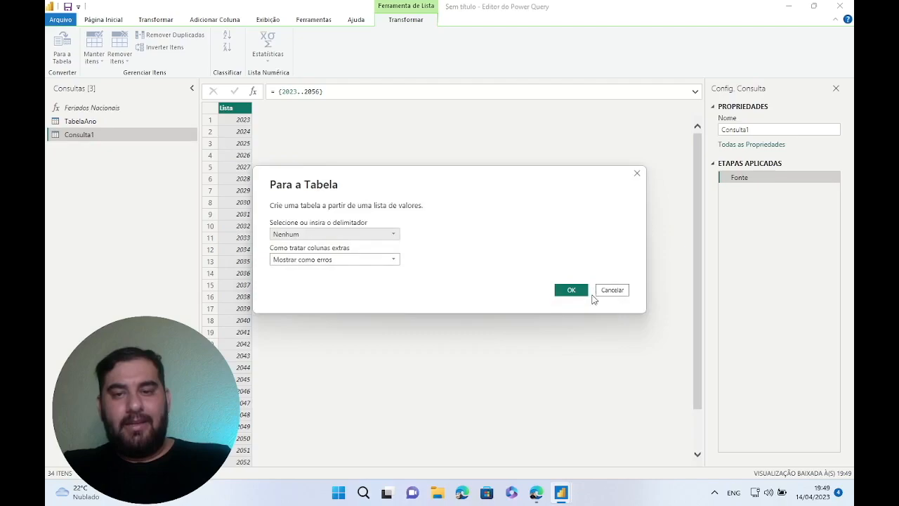
click(574, 291)
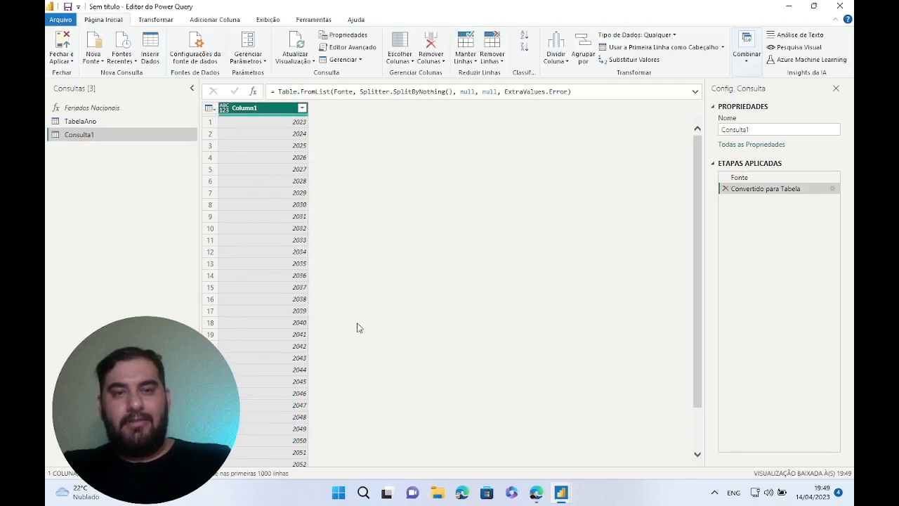
Change Column1 of the converted year table to text and rename the column Data.
scroll(264, 235, down, 2)
scroll(266, 234, up, 2)
scroll(266, 233, down, 2)
click(223, 108)
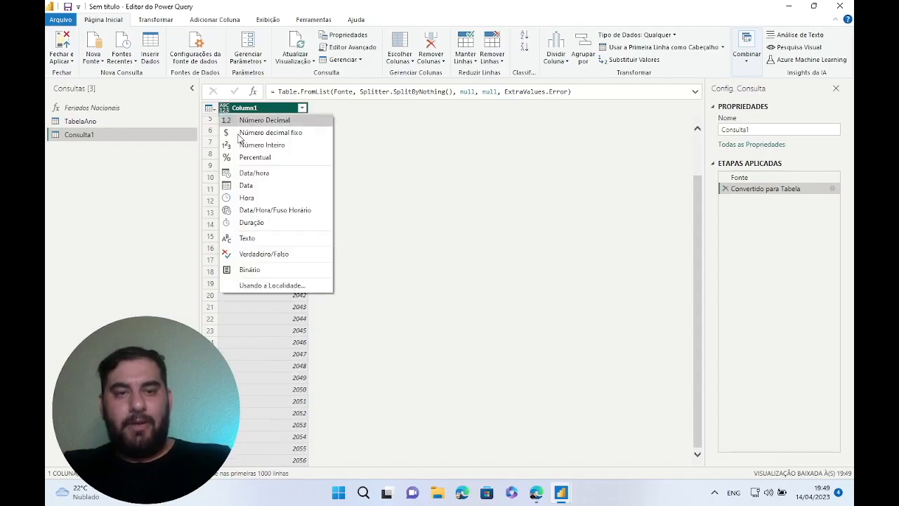
click(271, 239)
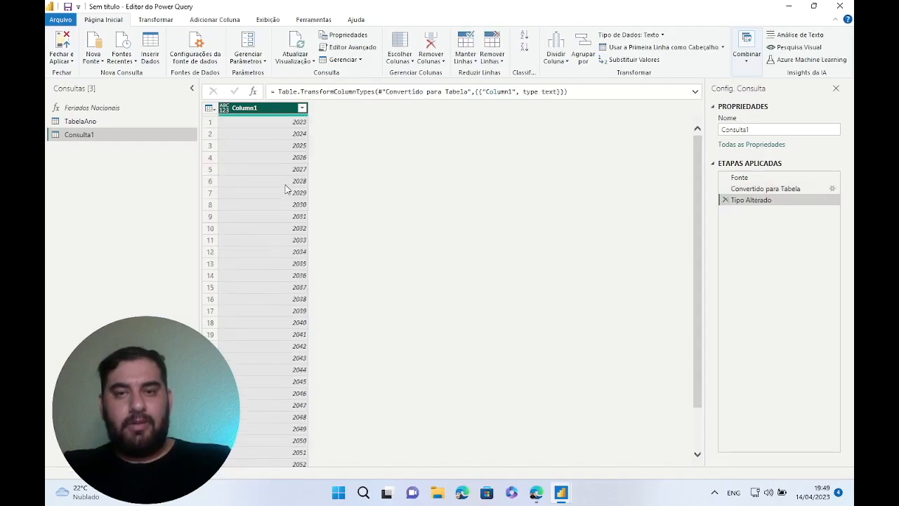
double_click(271, 110)
text(Data)
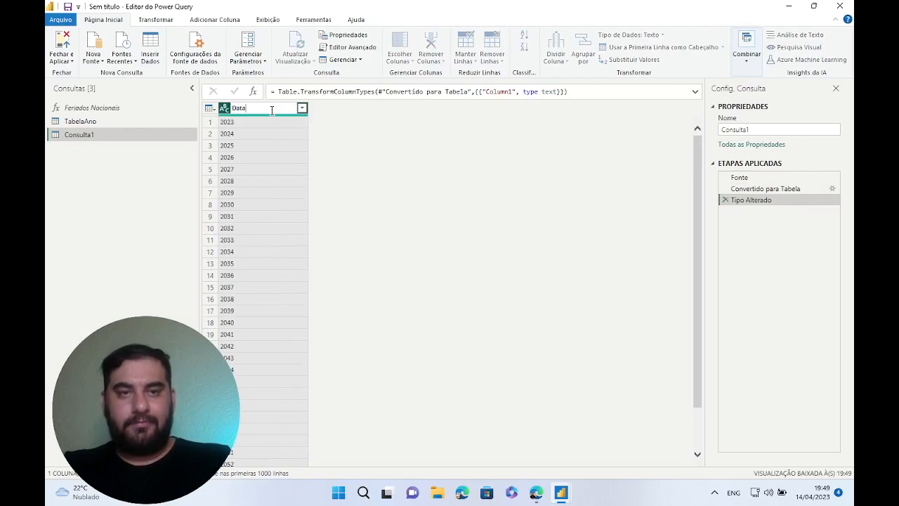
key(Return)
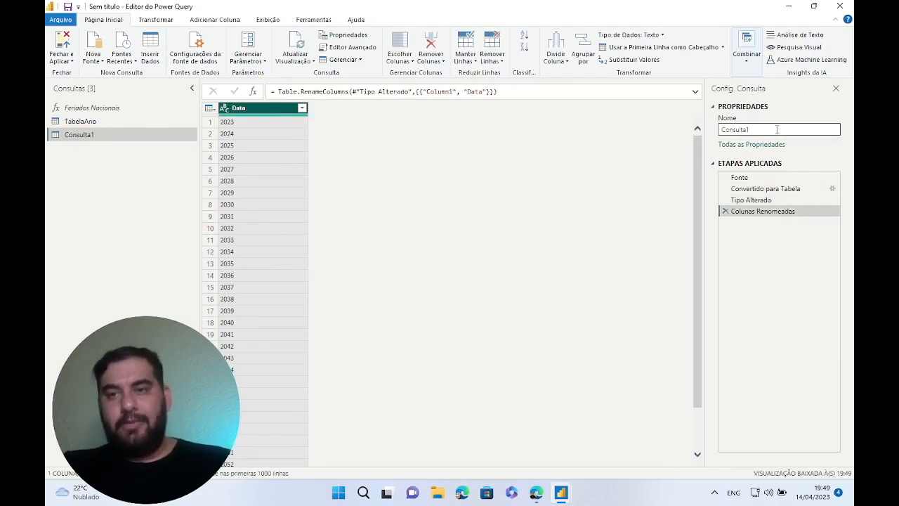
Rename the Consulta1 query as TabelaAno 2.
double_click(776, 129)
text(TabelaAno 2)
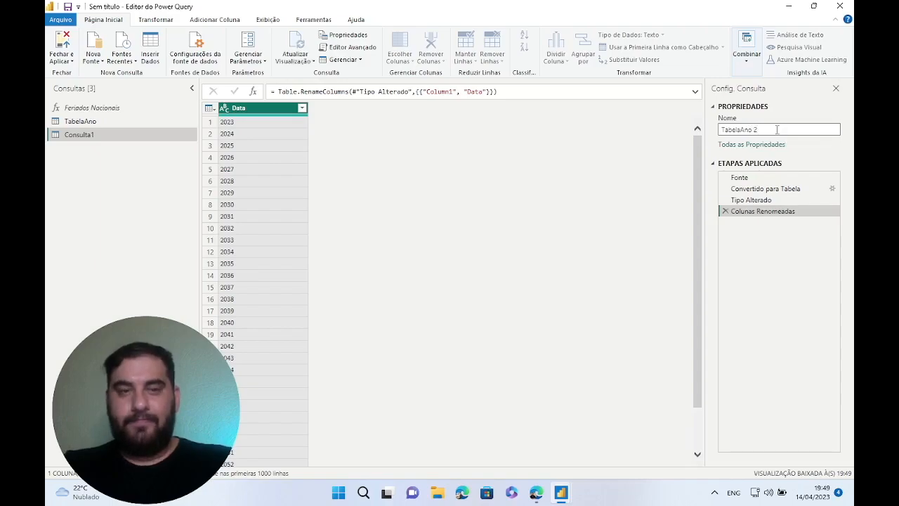
key(Return)
scroll(266, 251, down, 2)
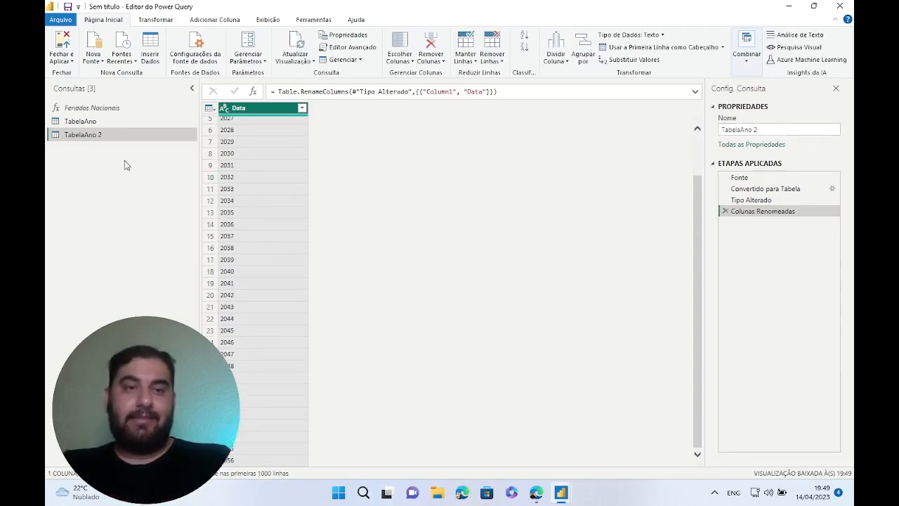
Compare the years in TabelaAno and TabelaAno 2, and delete the TabelaAno query.
click(97, 124)
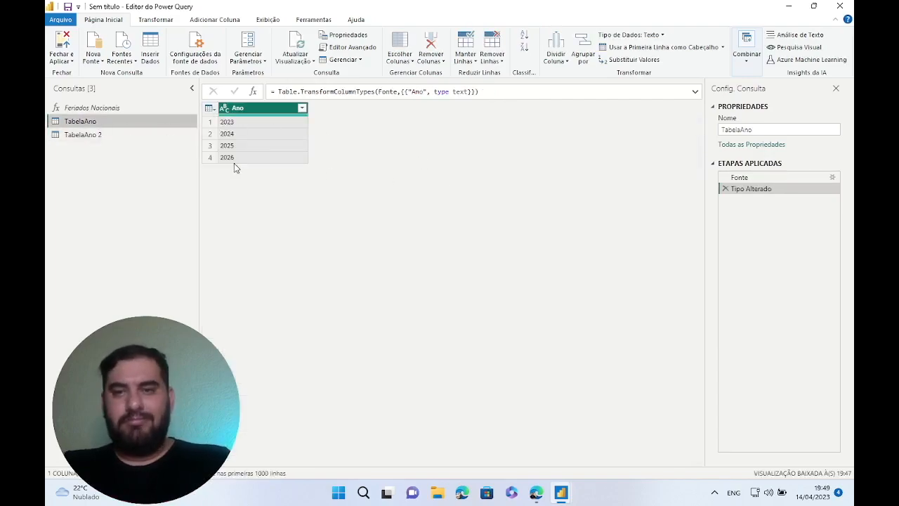
click(136, 138)
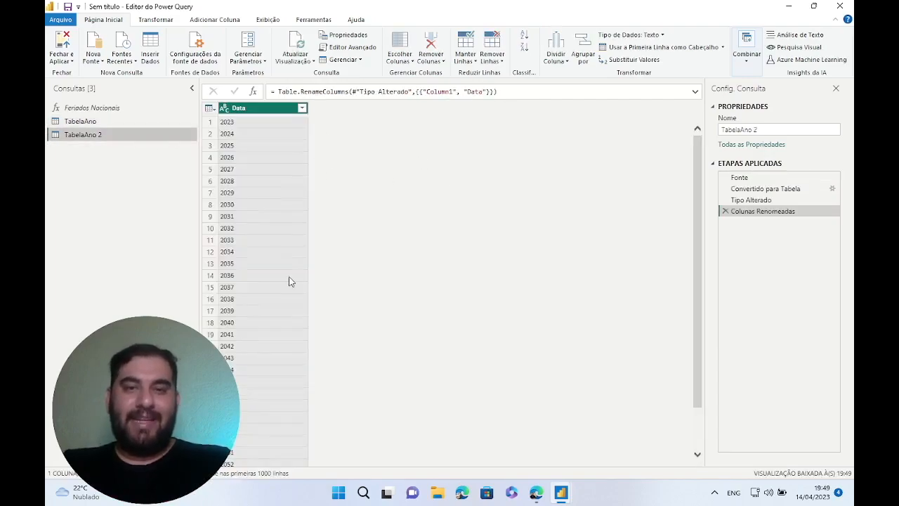
scroll(305, 255, down, 2)
scroll(308, 256, up, 2)
scroll(307, 256, down, 2)
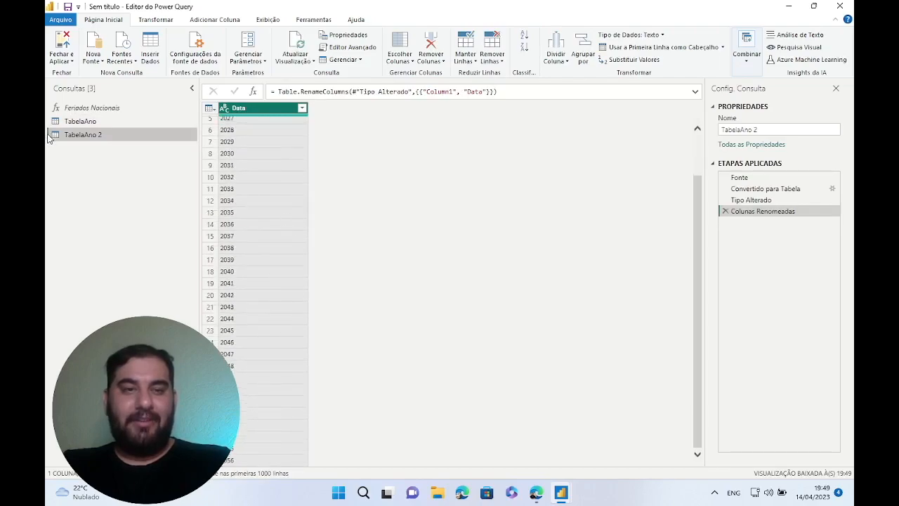
click(91, 122)
right_click(89, 119)
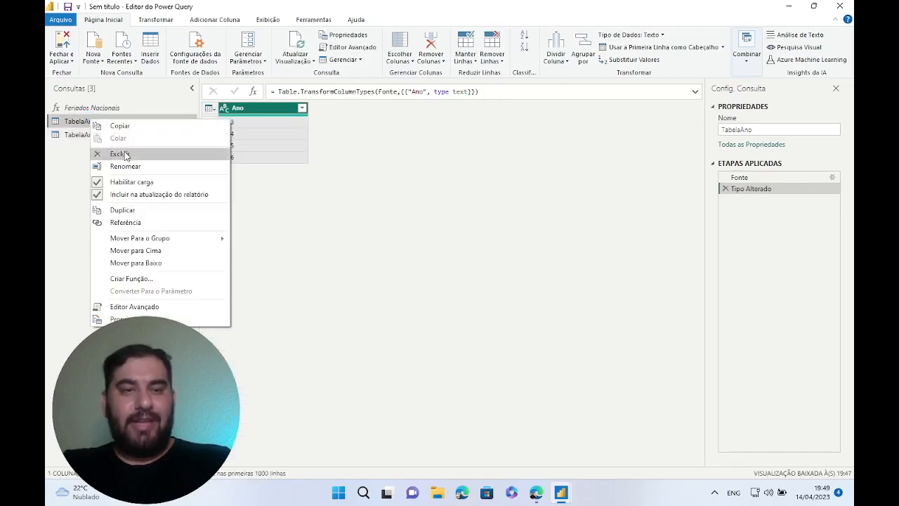
click(327, 200)
click(504, 261)
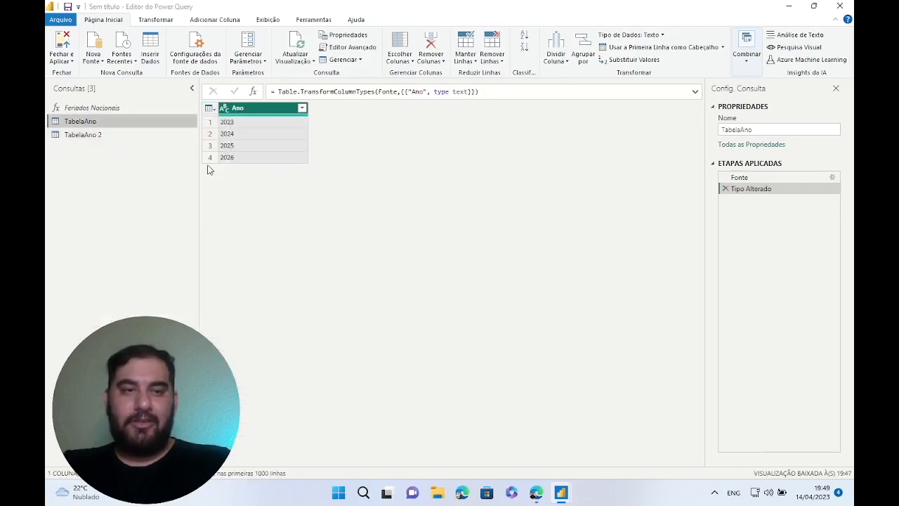
Rename the TabelaAno 2 query as TabelaAno and display its table.
click(110, 125)
click(782, 128)
key(BackSpace)
key(Return)
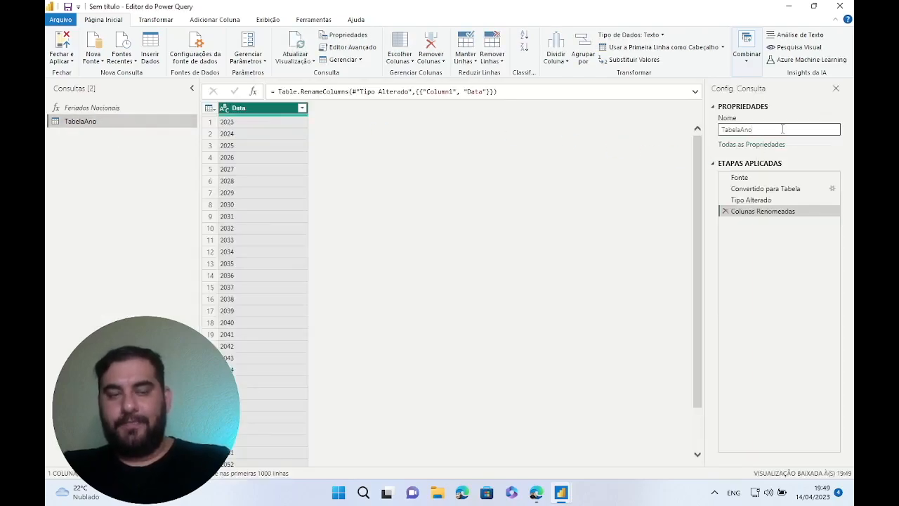
click(130, 111)
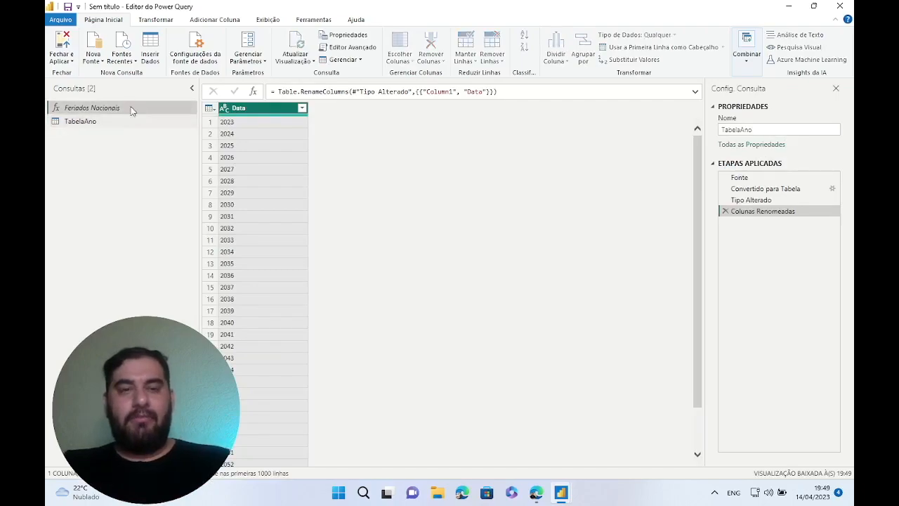
click(106, 122)
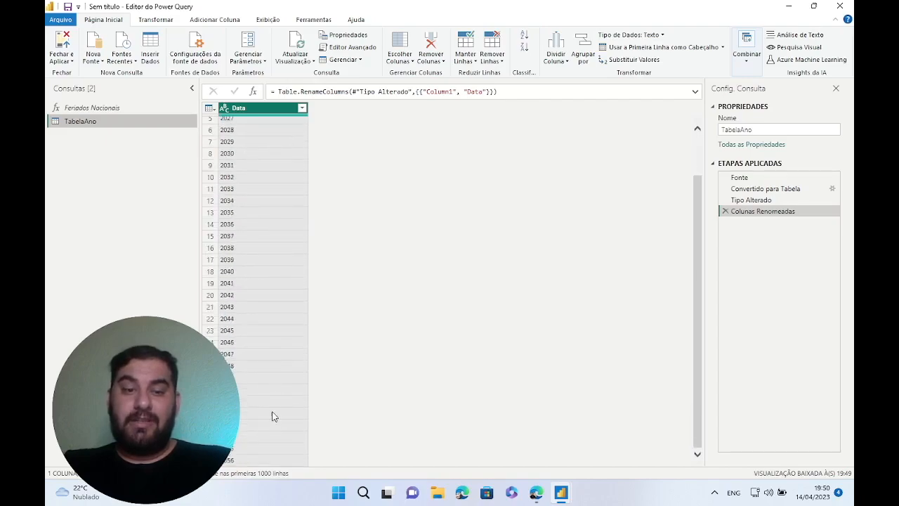
Change TabelaAno's Fonte formula to {2023..2030} and return to the Colunas Renomeadas step.
click(738, 179)
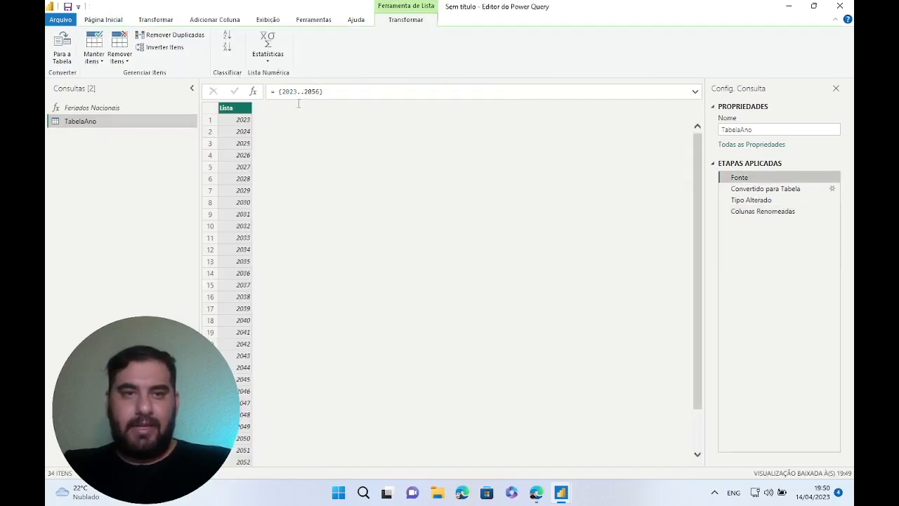
drag(305, 92, 321, 91)
text(2030)
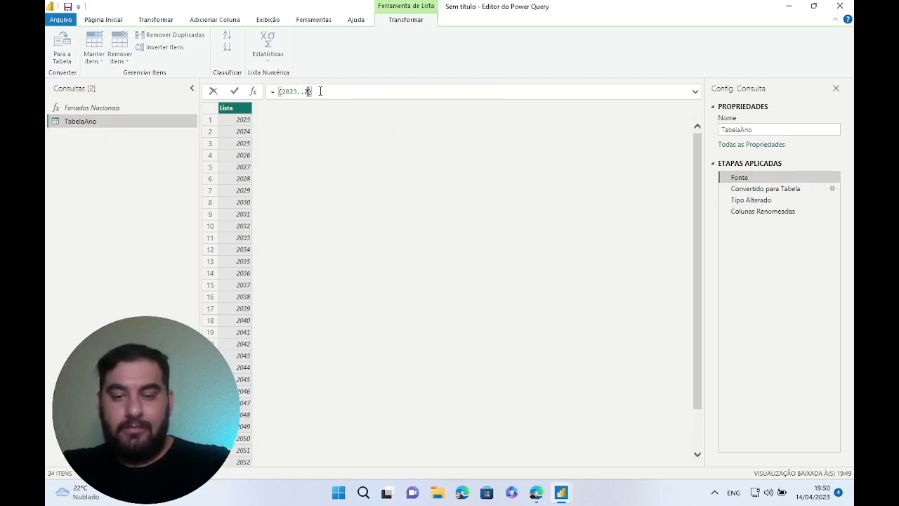
key(Return)
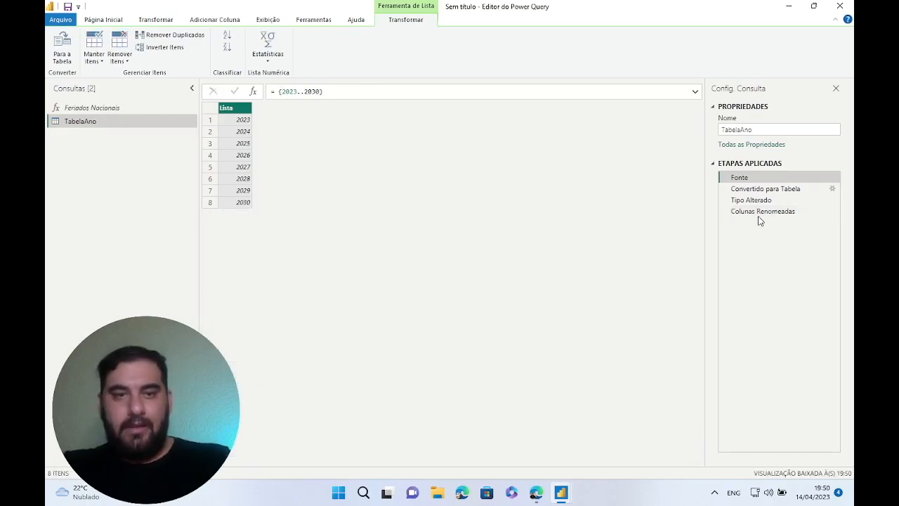
click(760, 212)
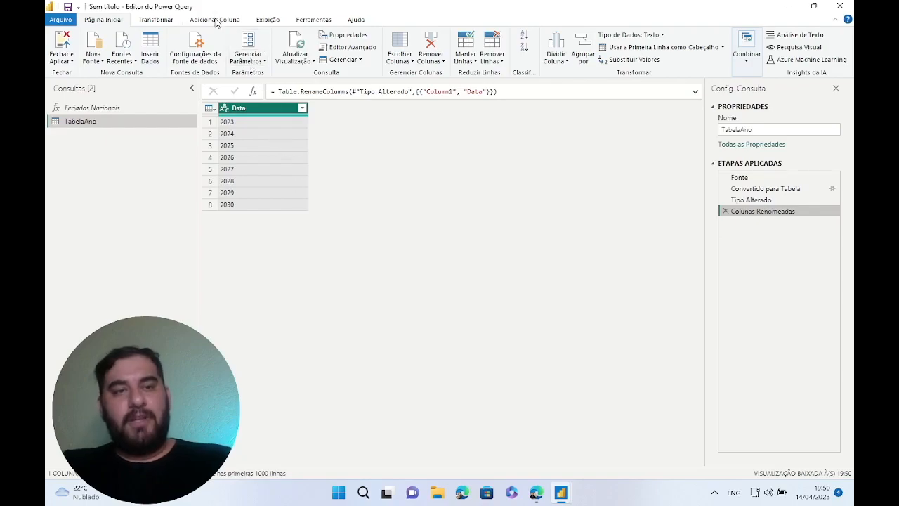
Invoke the custom function Feriados Nacionais on each row as a new column, using the Data column for the Ano parameter.
click(215, 20)
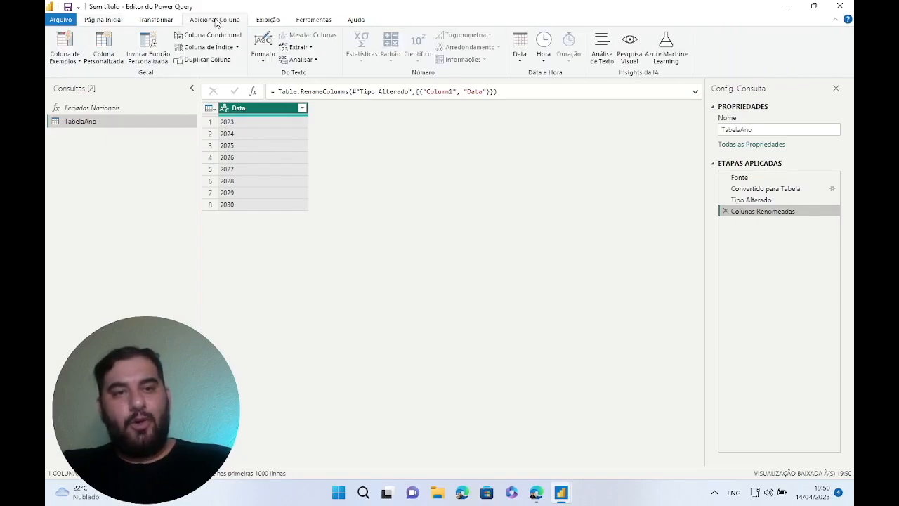
click(146, 47)
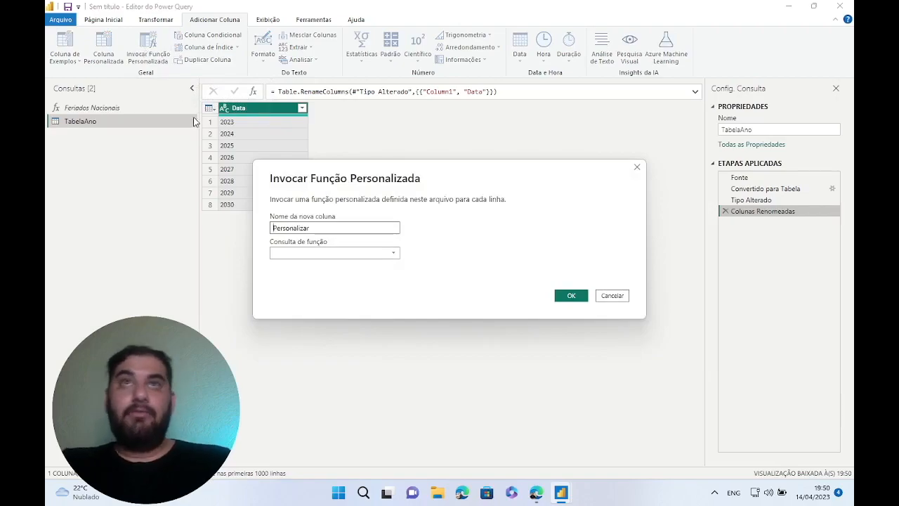
click(361, 254)
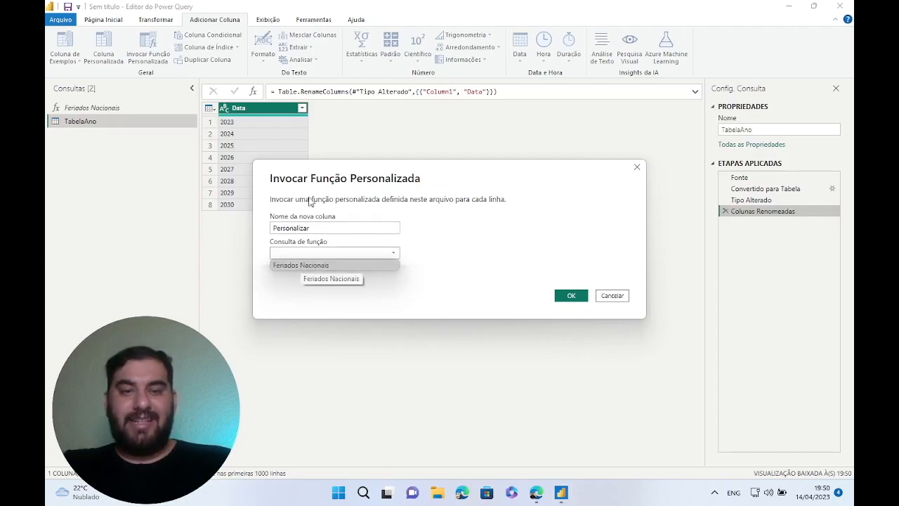
click(297, 265)
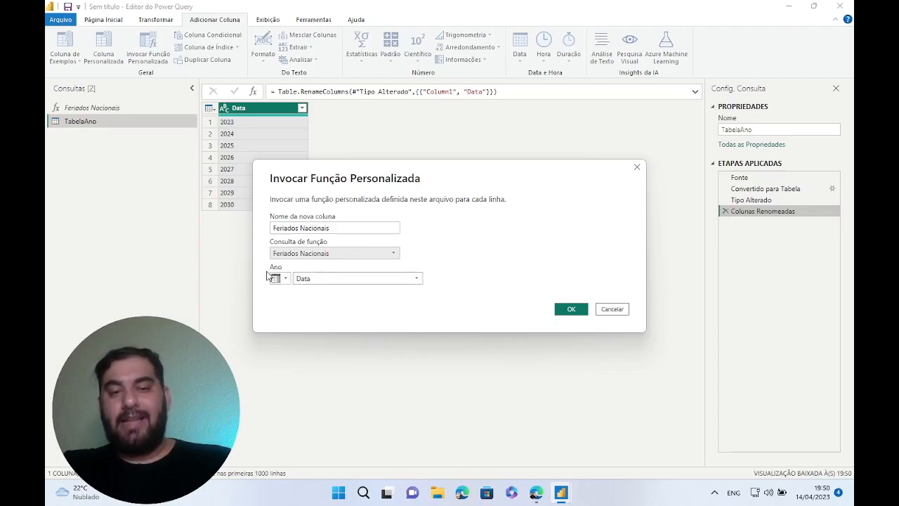
click(417, 278)
click(367, 287)
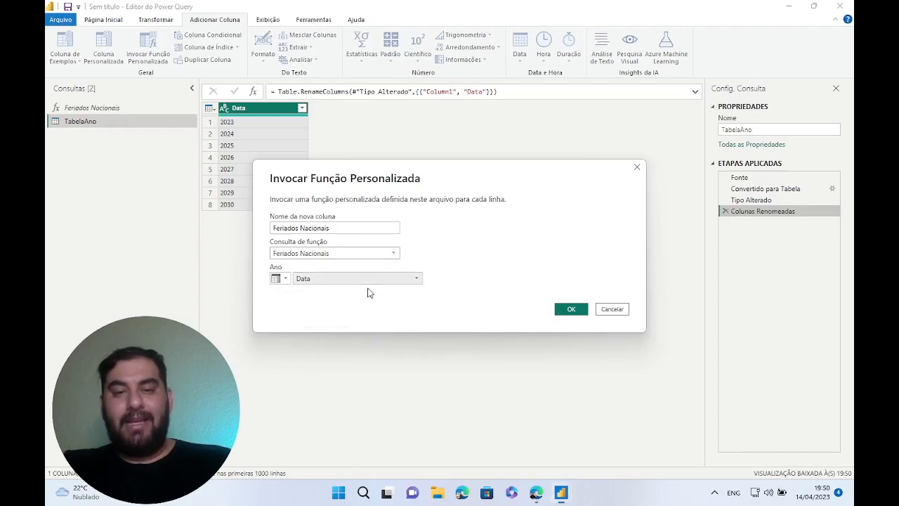
click(559, 309)
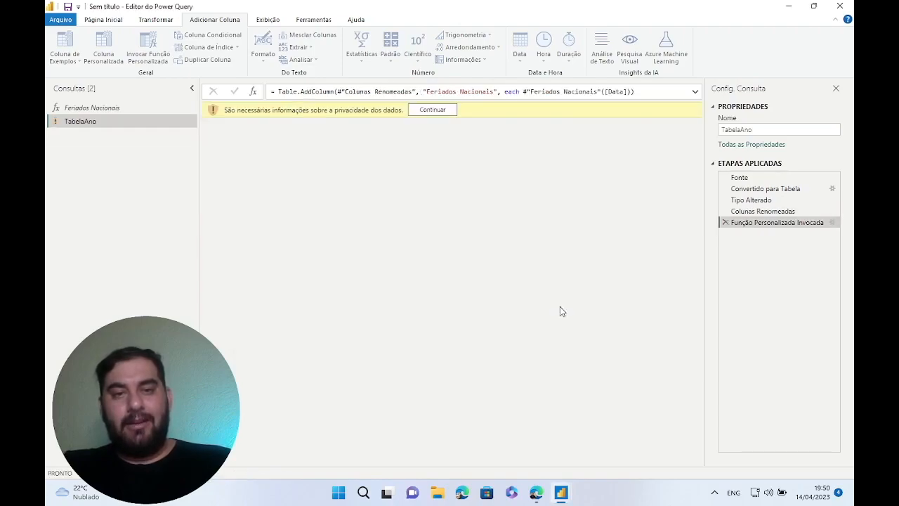
click(426, 111)
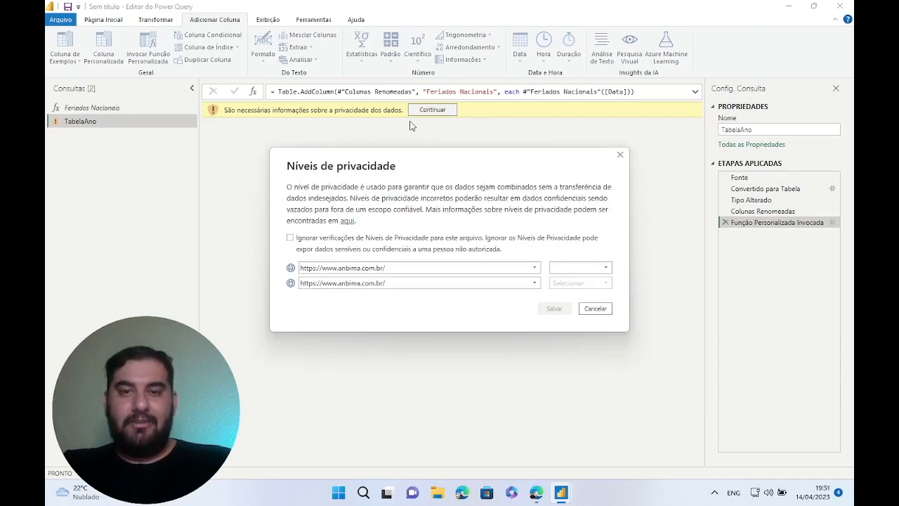
click(583, 268)
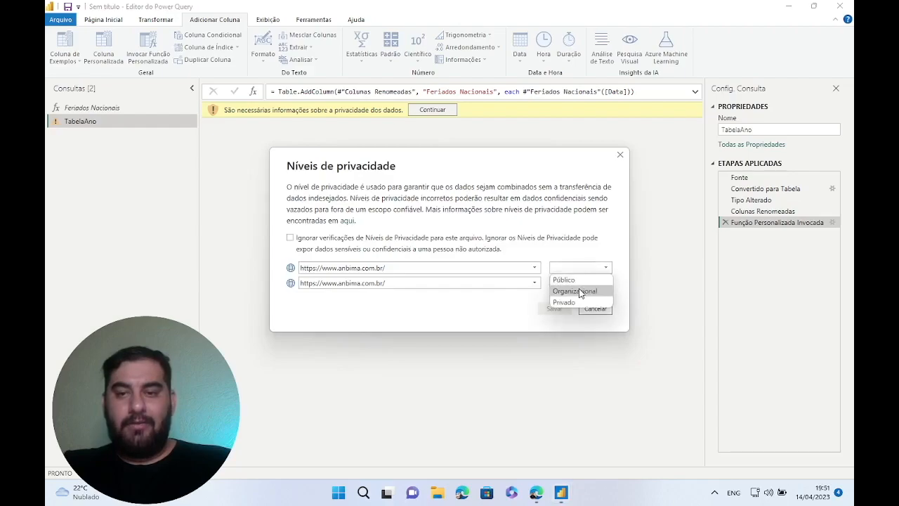
click(574, 281)
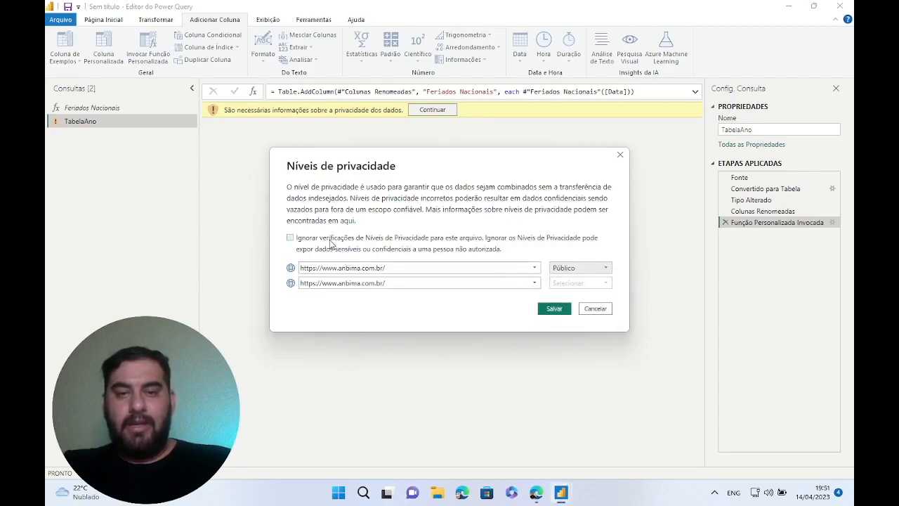
click(328, 242)
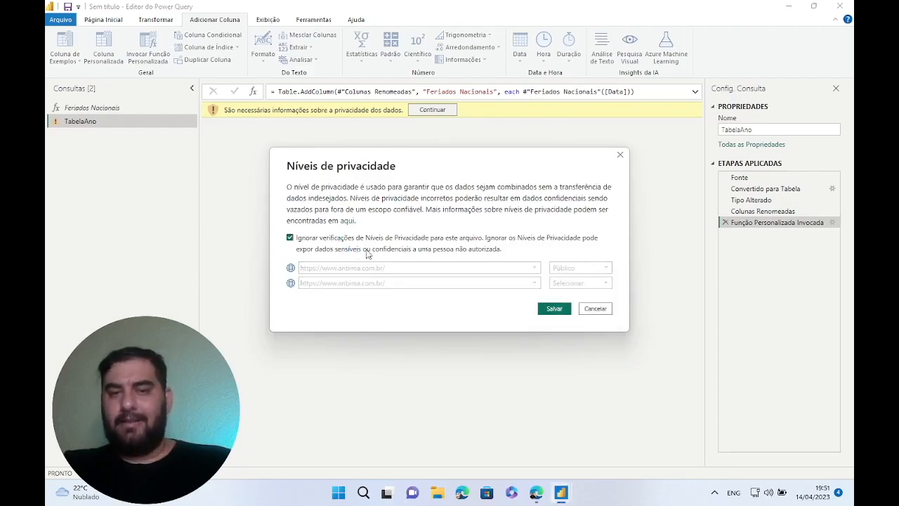
click(554, 310)
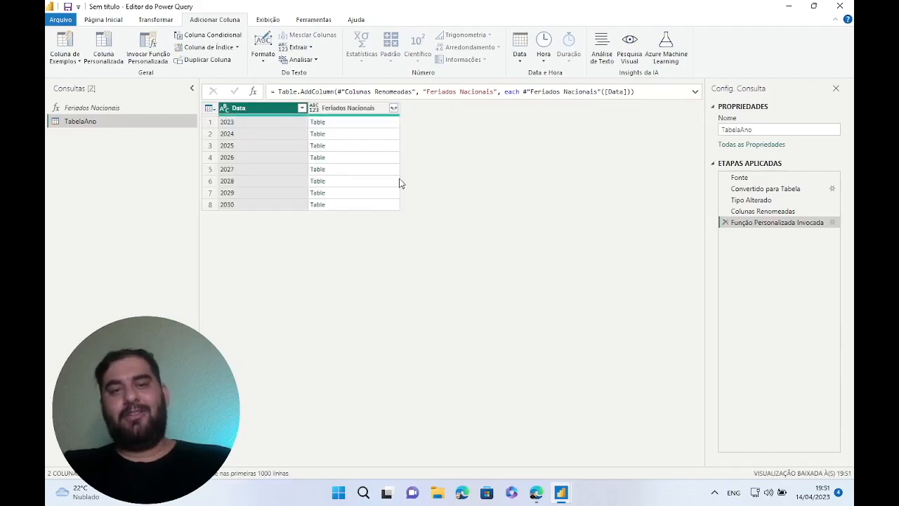
Expand the Feriados Nacionais column into Data, Dia da Semana and Feriado without the original name prefix, and review the rows.
click(334, 127)
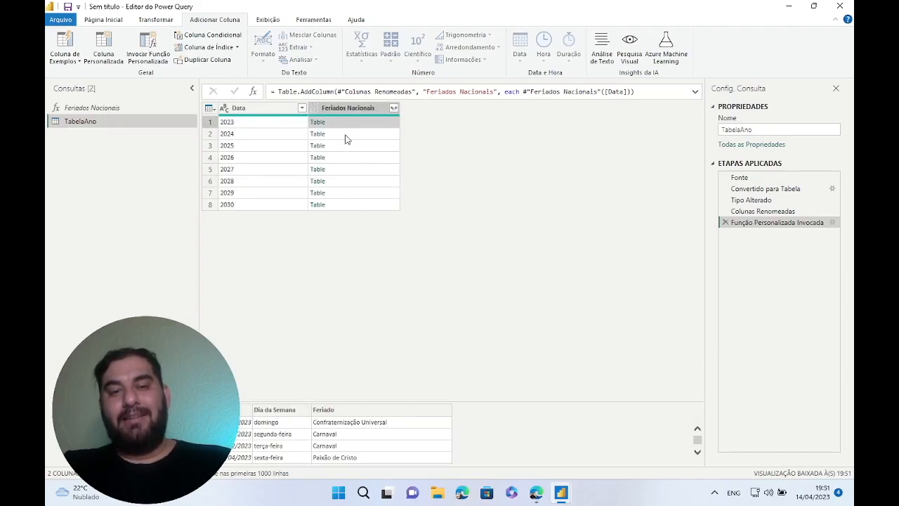
click(344, 137)
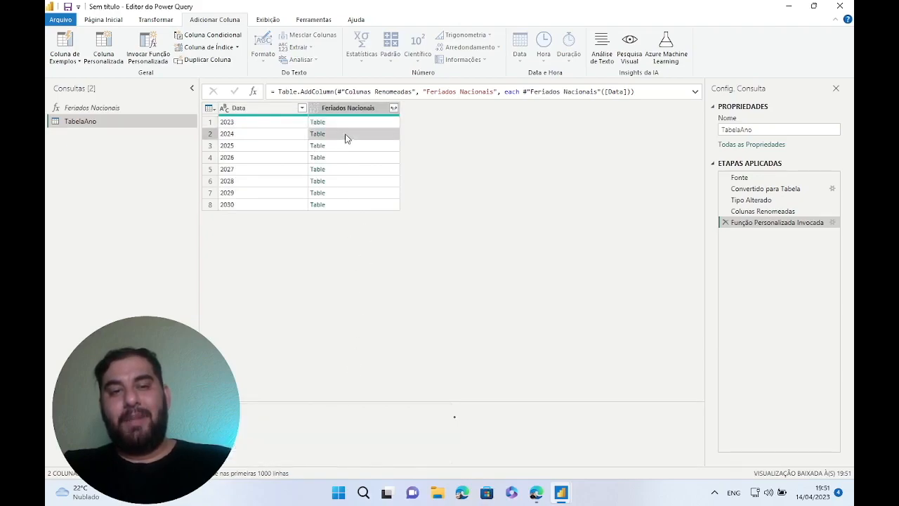
click(393, 109)
click(251, 216)
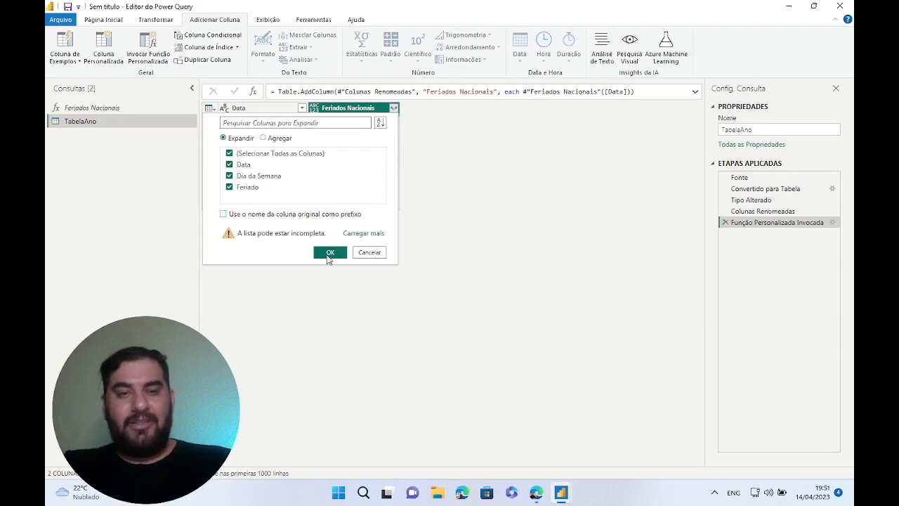
click(329, 252)
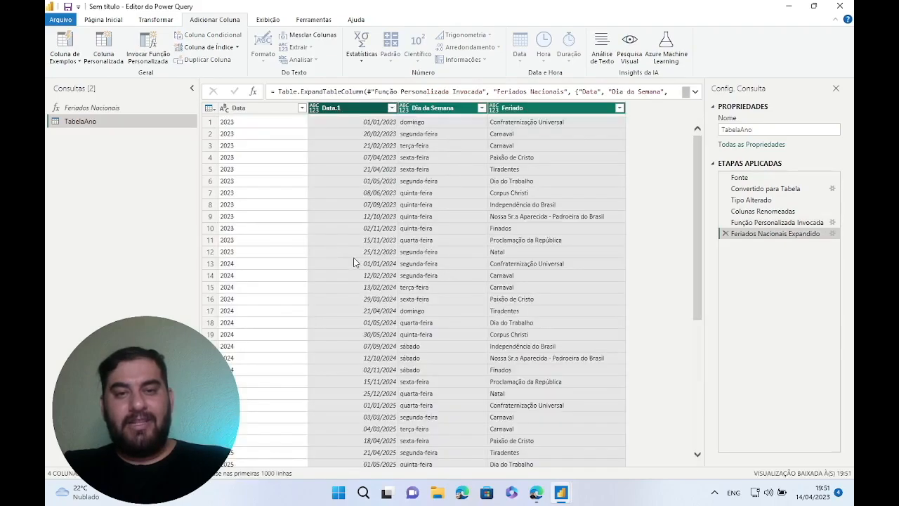
scroll(357, 224, down, 5)
scroll(357, 225, down, 15)
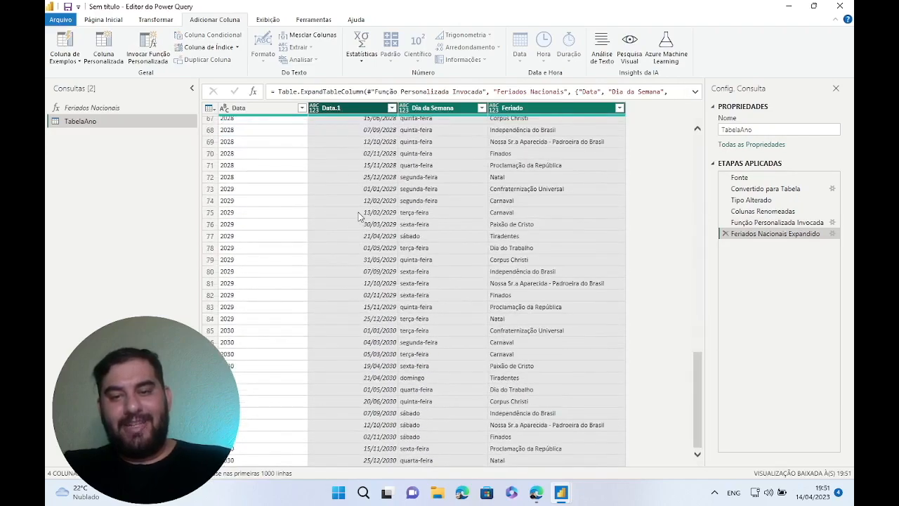
scroll(359, 216, up, 20)
scroll(374, 190, down, 20)
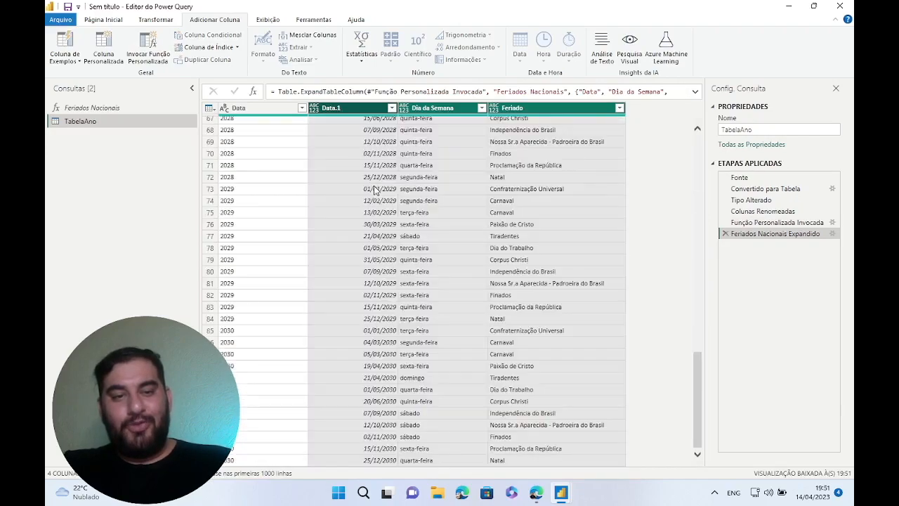
scroll(375, 191, up, 20)
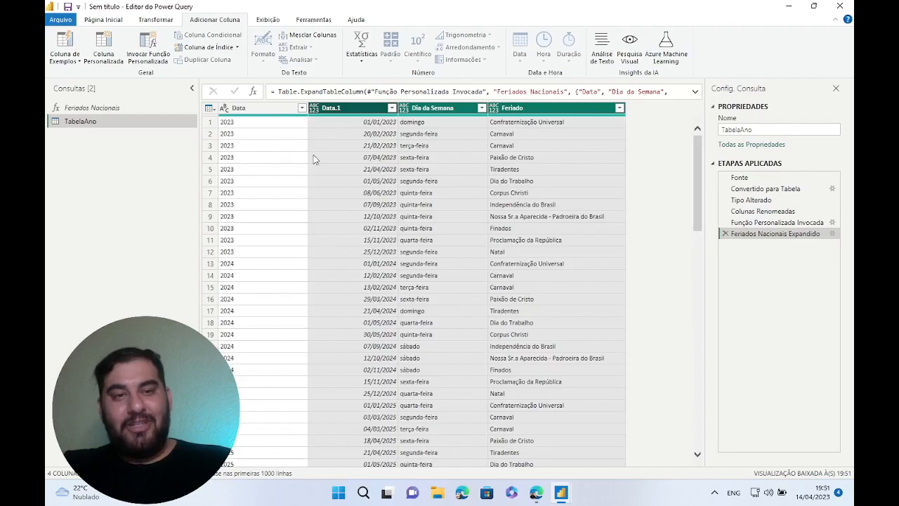
scroll(369, 194, down, 20)
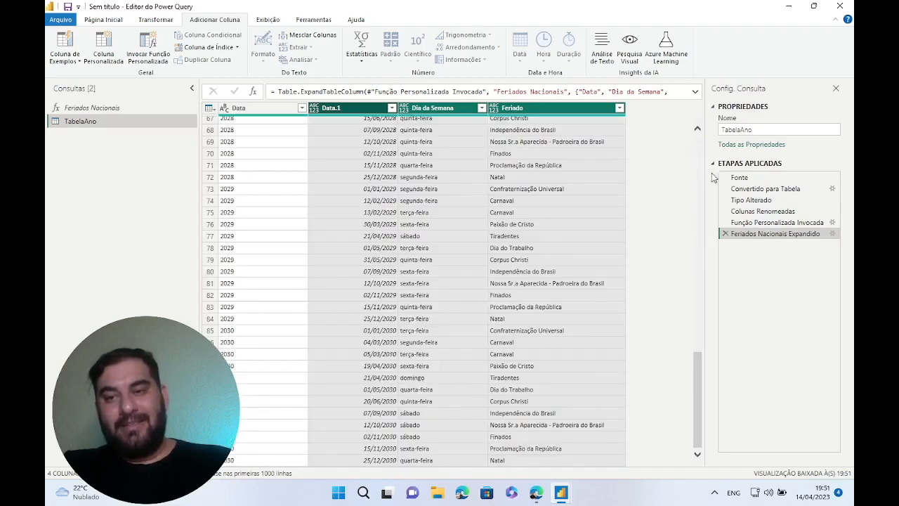
Change TabelaAno's Fonte formula to {2023..2035} and return to the Feriados Nacionais Expandido step.
click(755, 177)
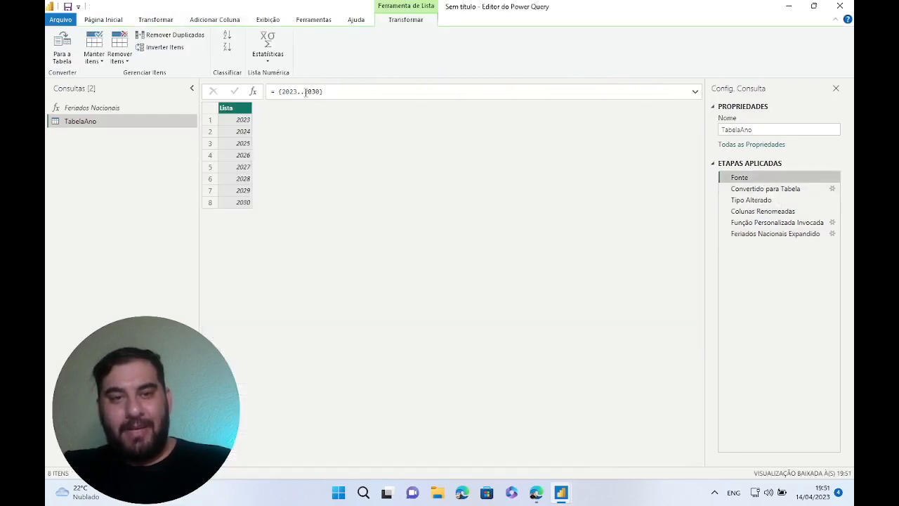
drag(304, 92, 319, 91)
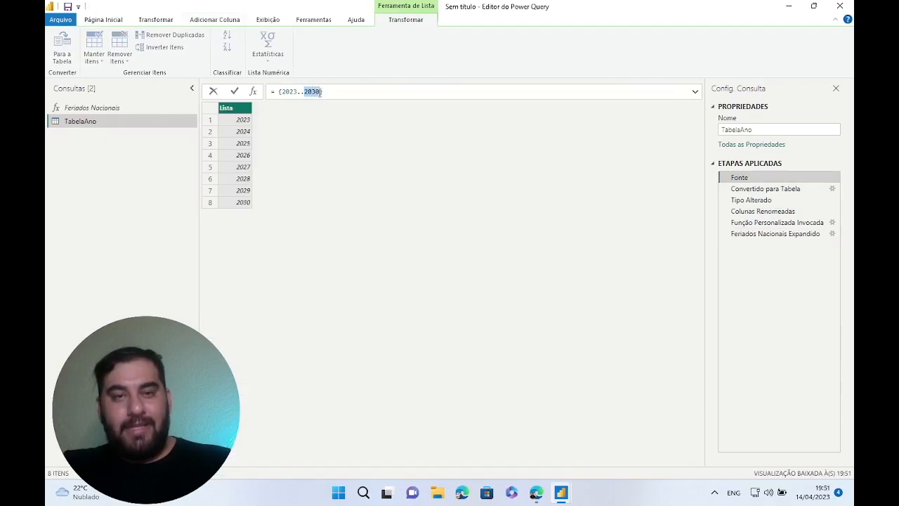
text(3..)
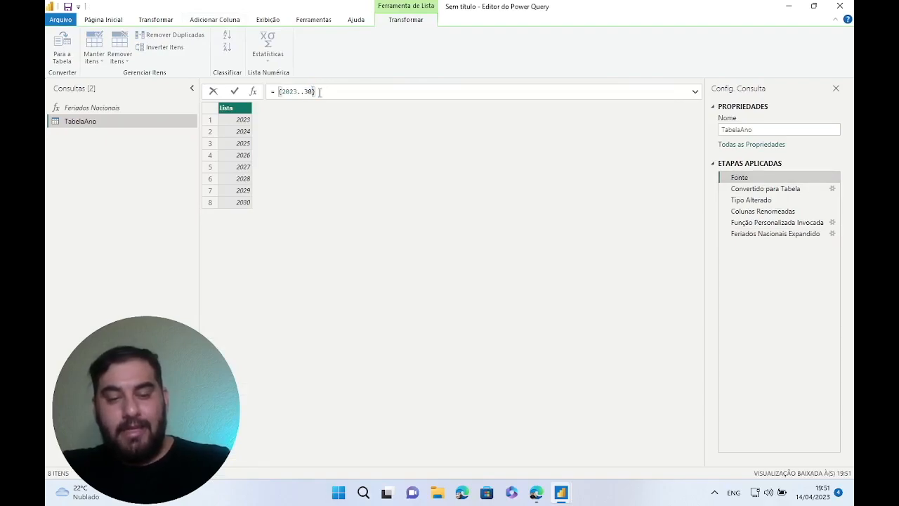
text(2035)
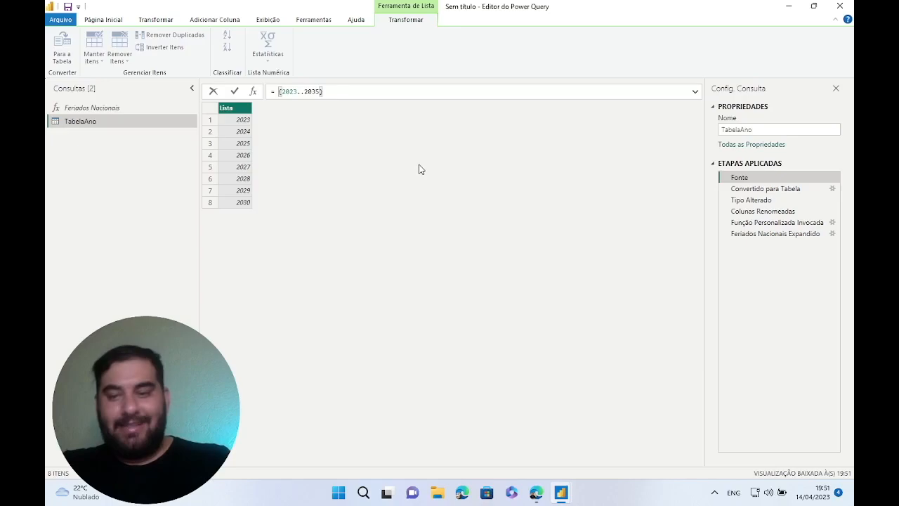
key(Return)
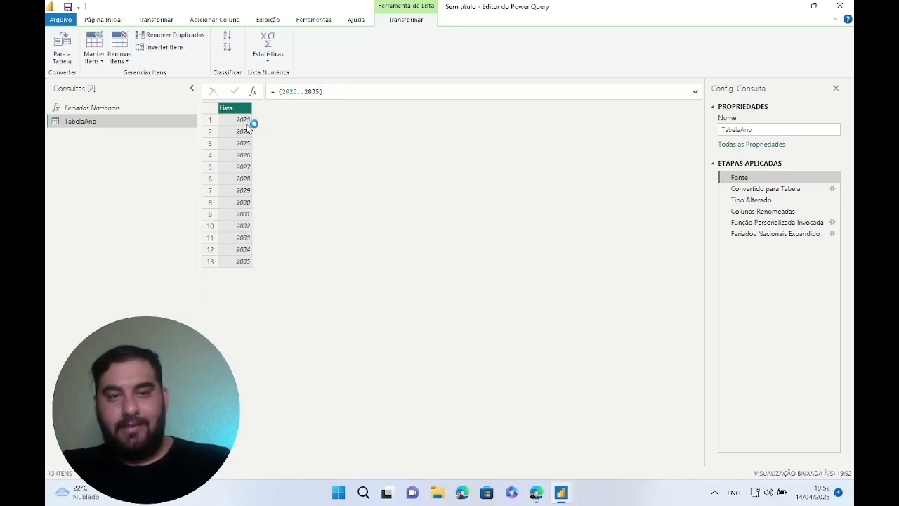
click(783, 234)
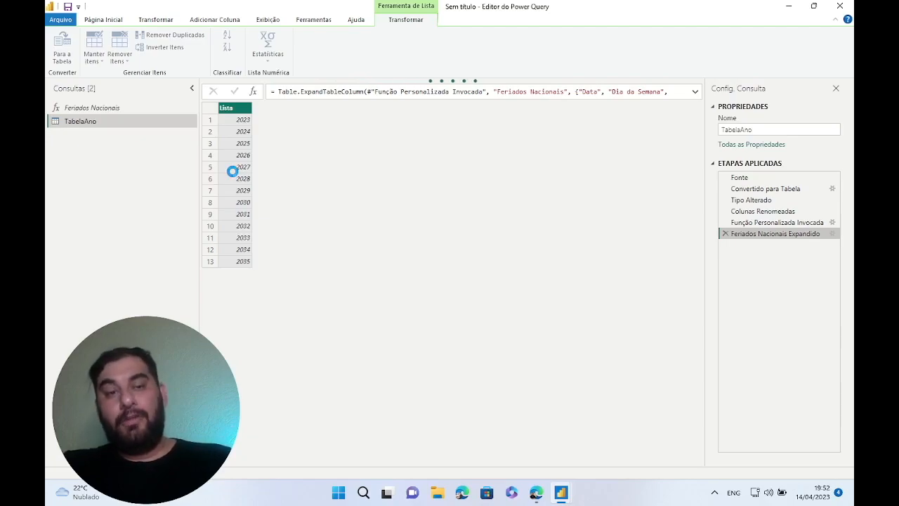
Review the expanded holiday rows from the first to the last year, and open the Feriados Nacionais function.
scroll(398, 317, down, 20)
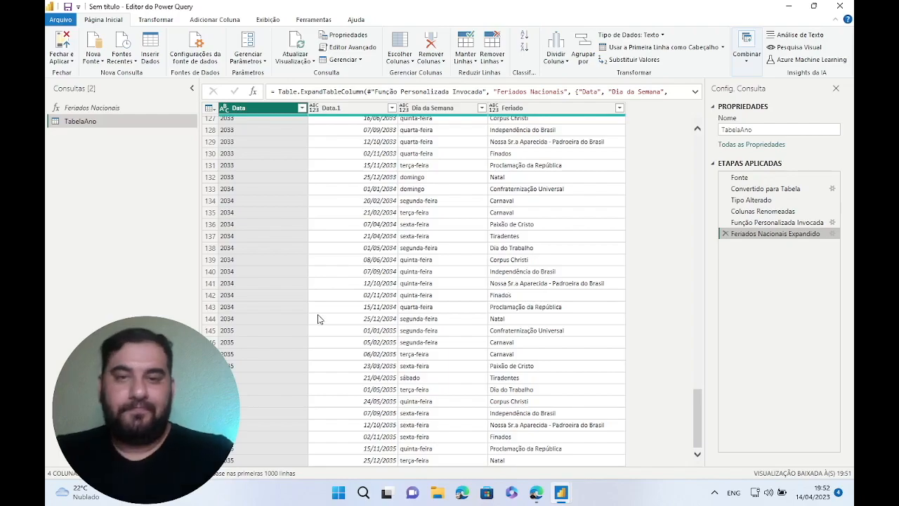
scroll(313, 318, up, 20)
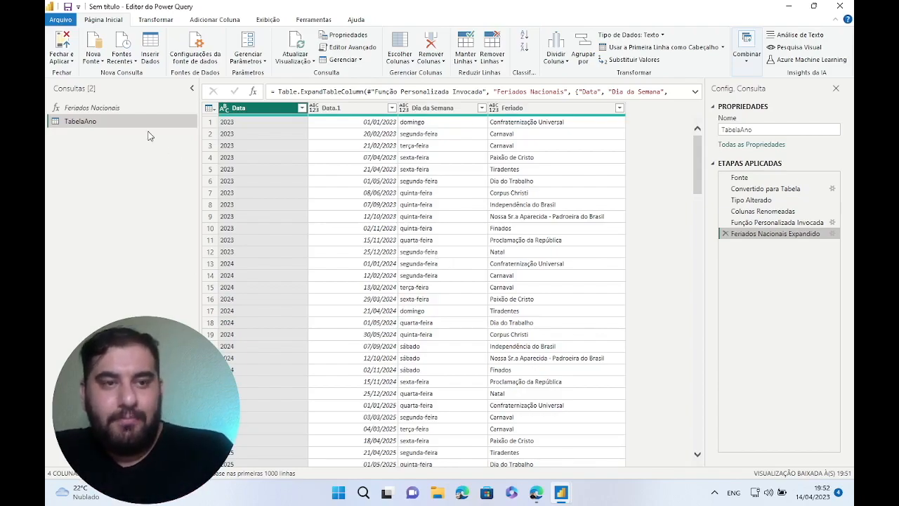
click(123, 112)
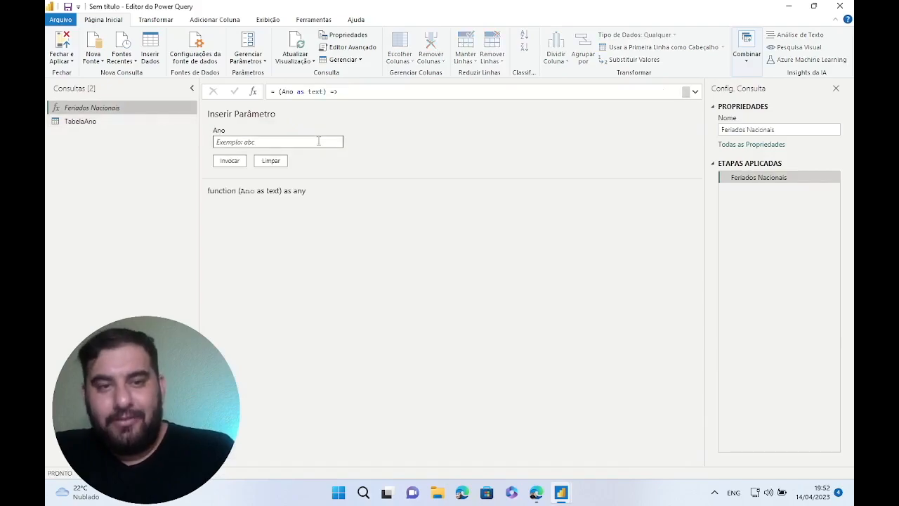
Examine the Feriados Nacionais function's M code in the advanced editor, including the Web.BrowserContents call and the Ano parameter in its URL.
click(351, 47)
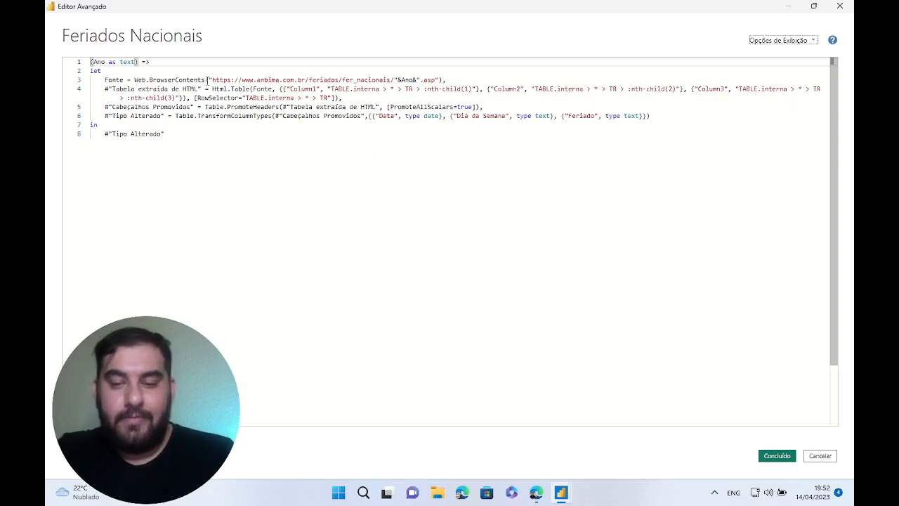
scroll(207, 83, up, 2)
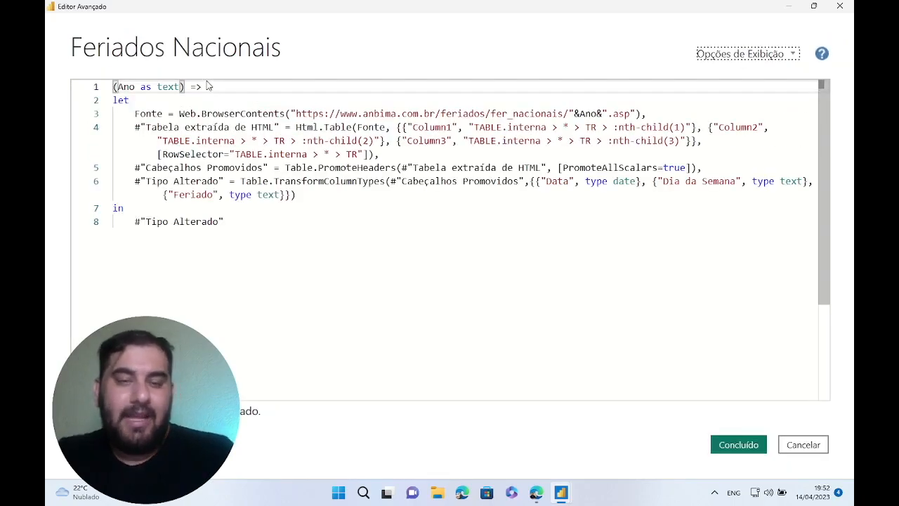
drag(180, 114, 192, 114)
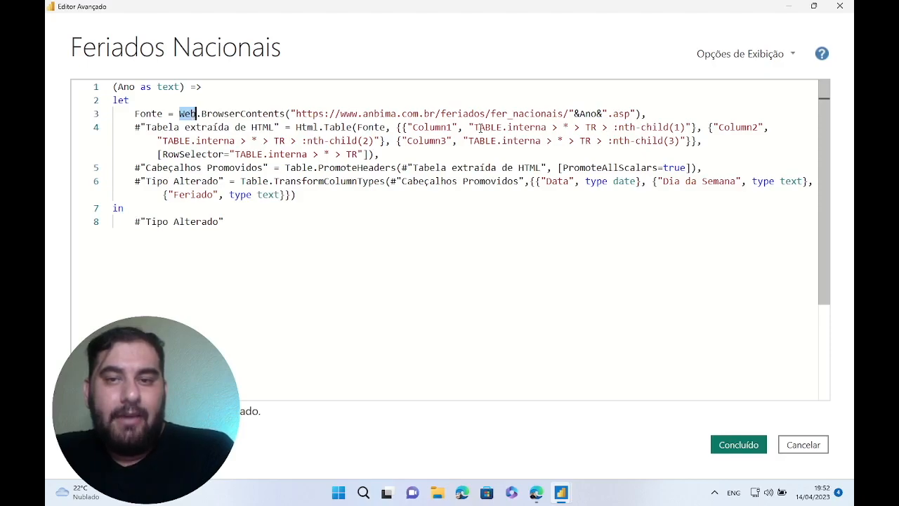
click(207, 115)
drag(180, 115, 287, 114)
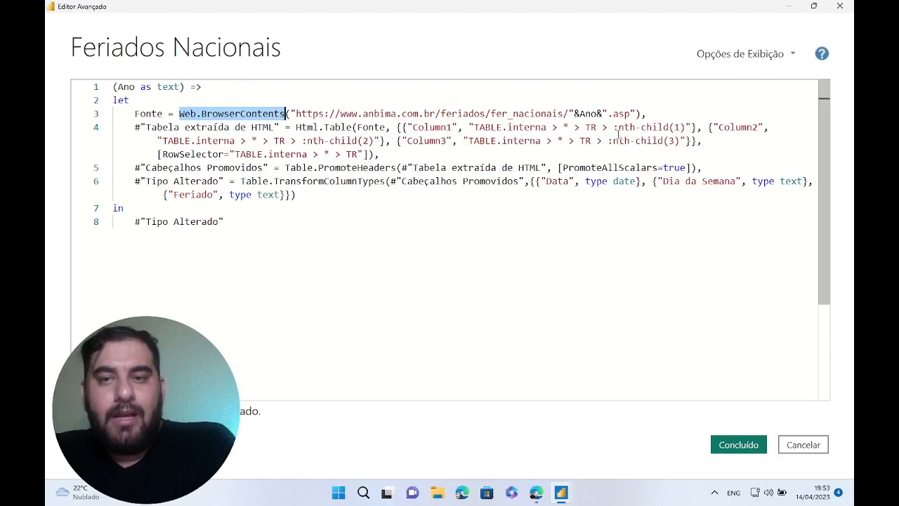
drag(602, 113, 579, 113)
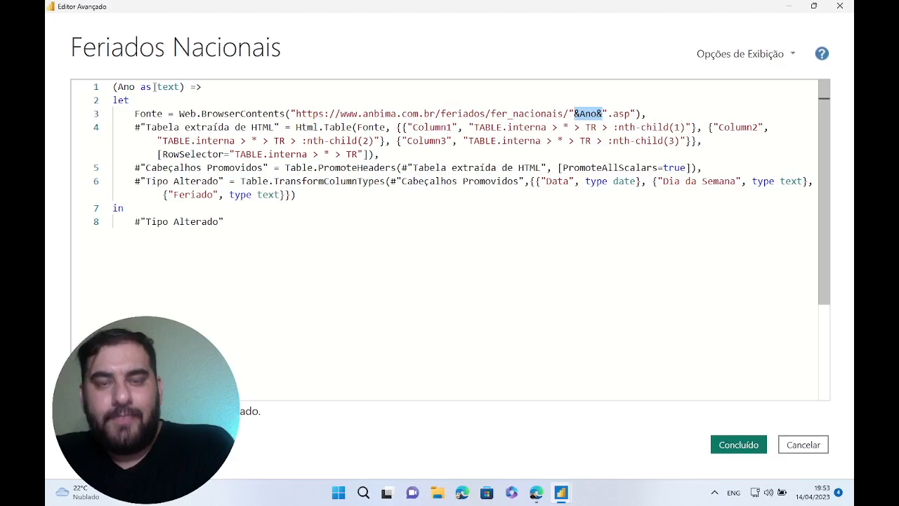
drag(351, 239, 114, 85)
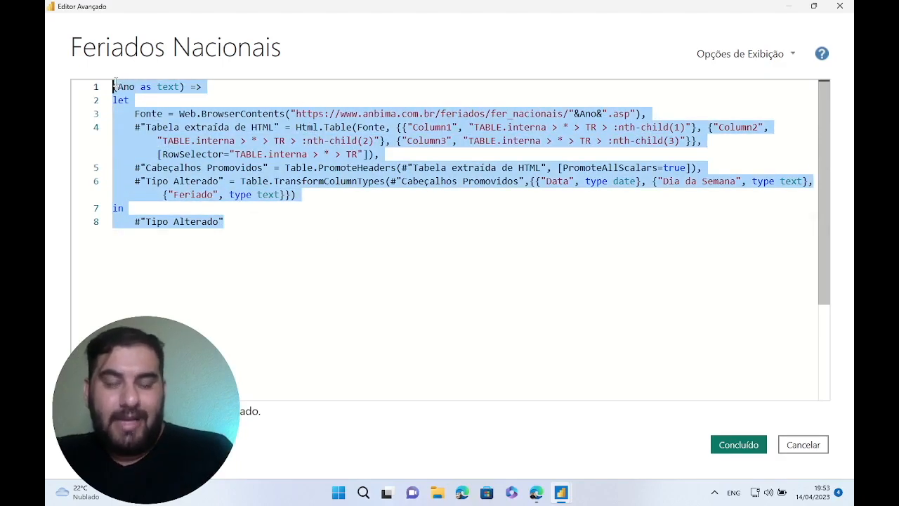
click(532, 233)
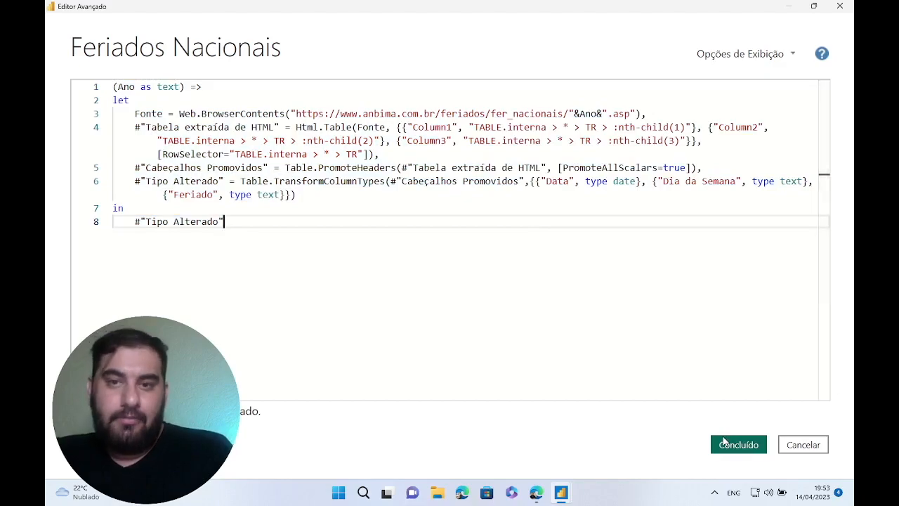
click(741, 444)
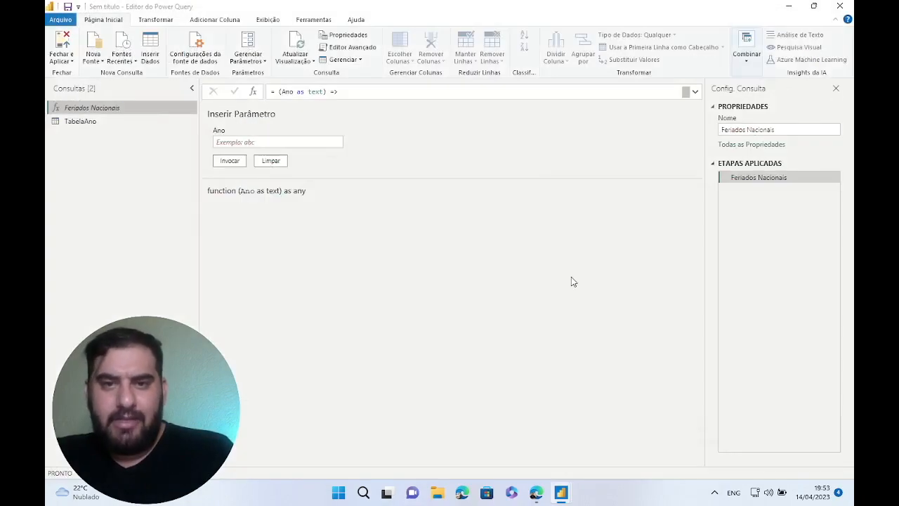
Apply the TabelaAno query and load it into the model, then inspect its rows and fields in the data view.
click(92, 118)
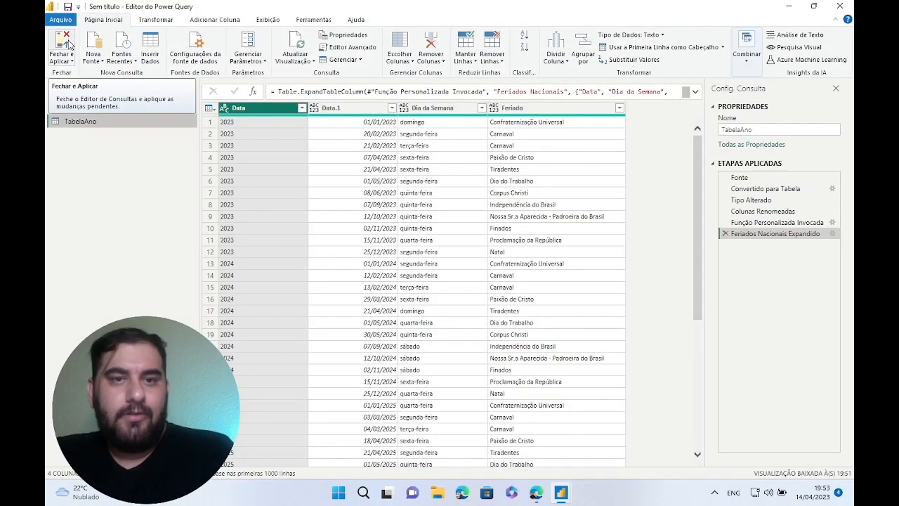
key(alt+Tab)
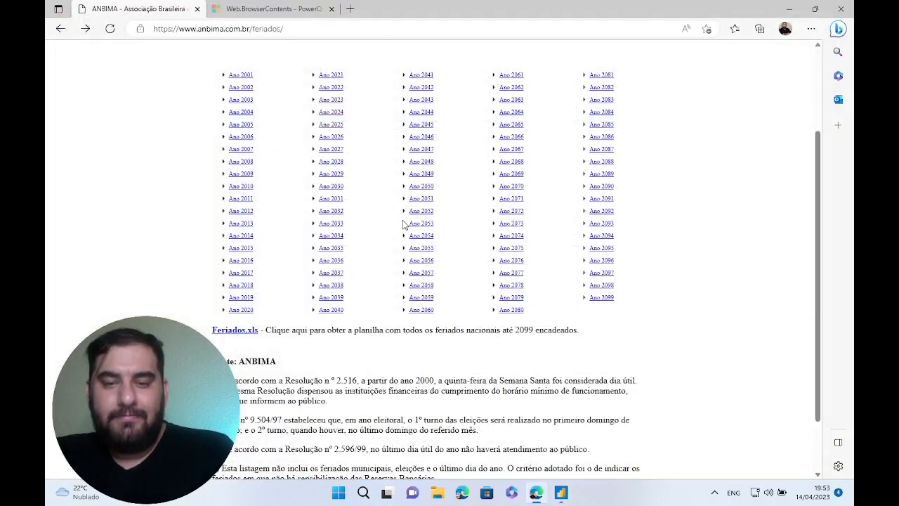
key(alt+Tab)
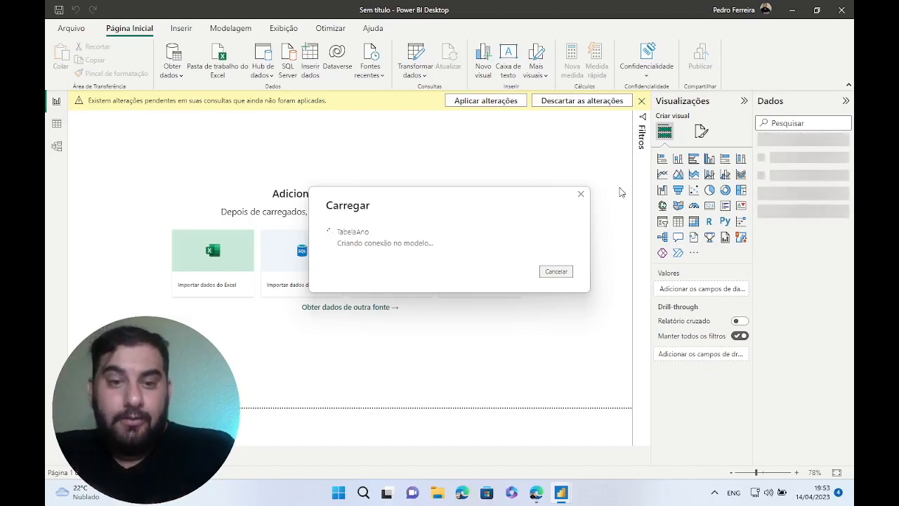
drag(468, 200, 439, 172)
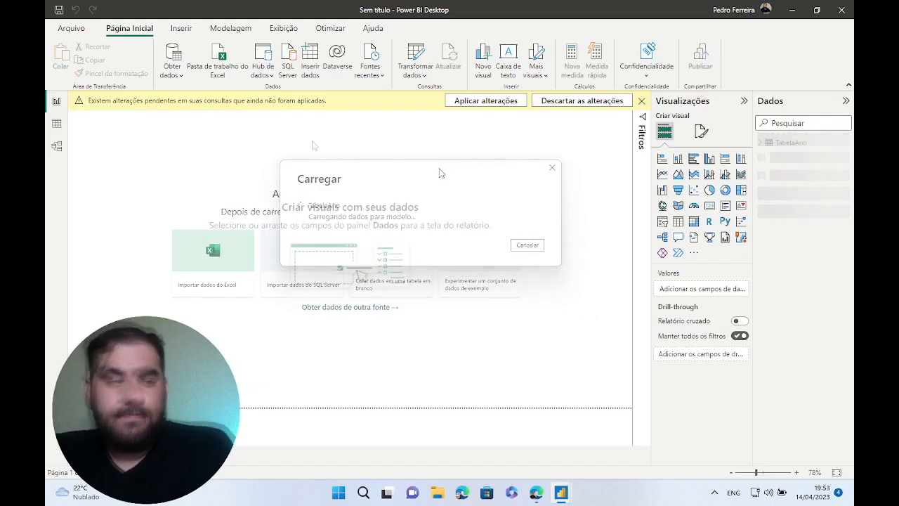
click(57, 123)
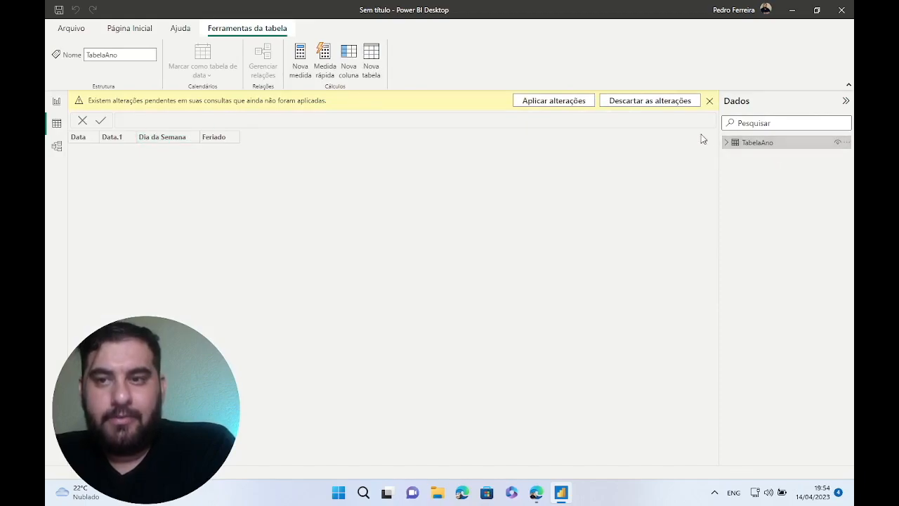
click(729, 144)
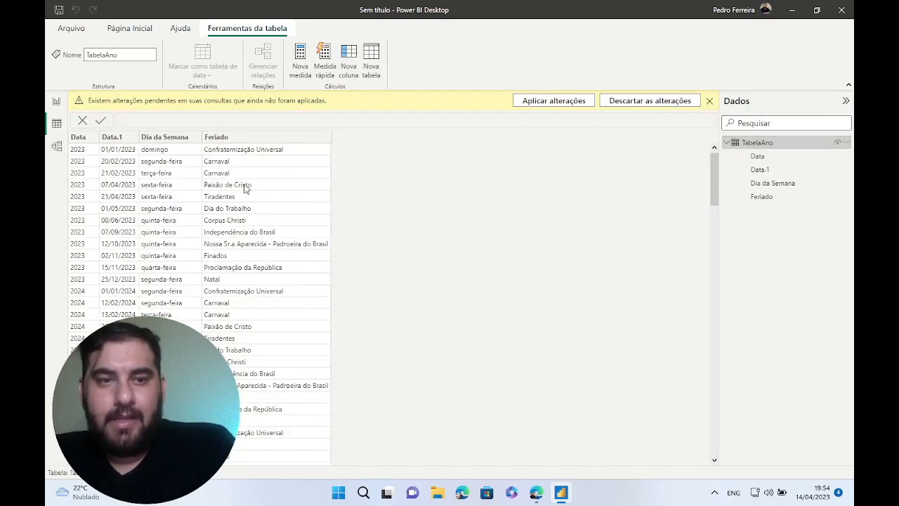
Add a page-wide table visual to the report with TabelaAno's Data, Data.1, Dia da Semana and Feriado fields.
click(56, 106)
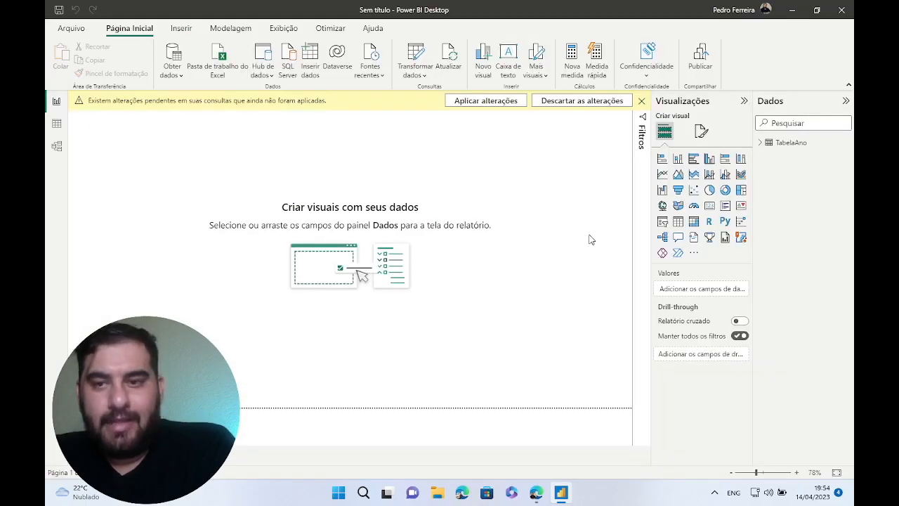
click(678, 221)
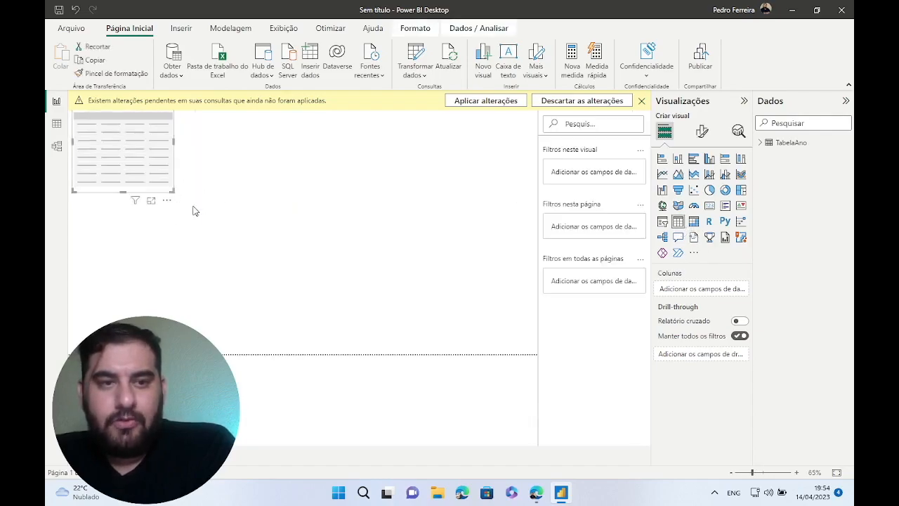
drag(172, 190, 536, 353)
click(760, 144)
click(778, 156)
click(777, 169)
click(777, 182)
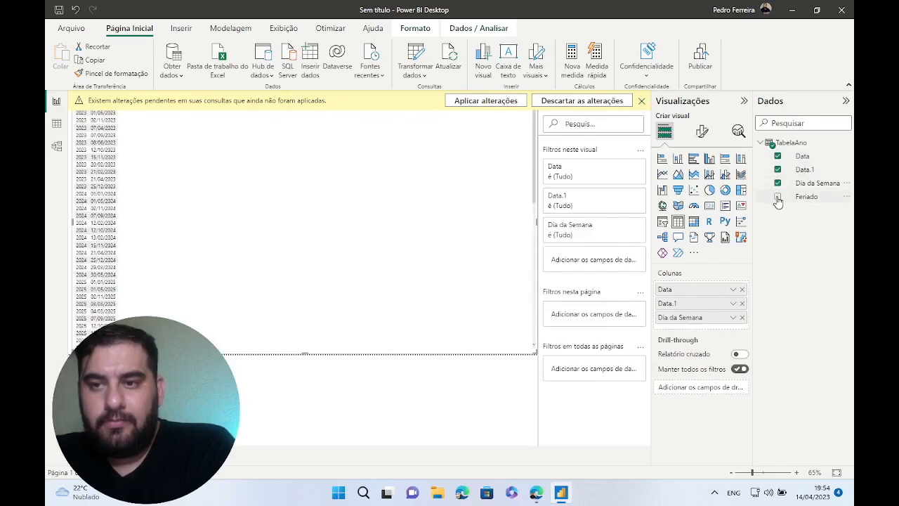
click(777, 197)
drag(706, 292, 737, 291)
click(734, 290)
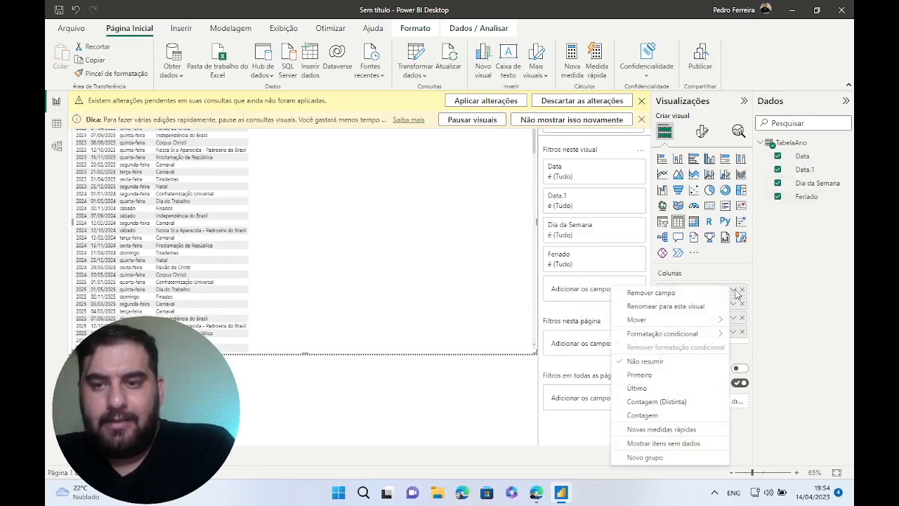
click(713, 313)
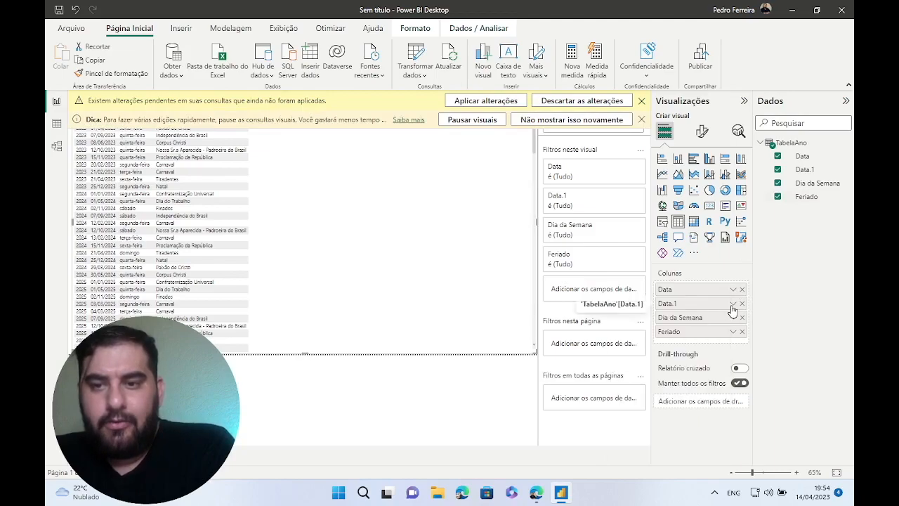
click(732, 305)
click(733, 306)
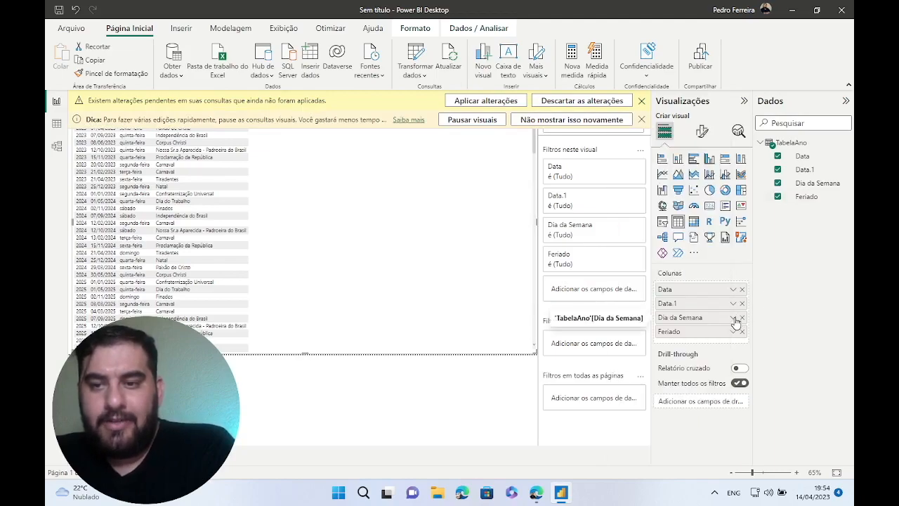
click(734, 318)
click(777, 300)
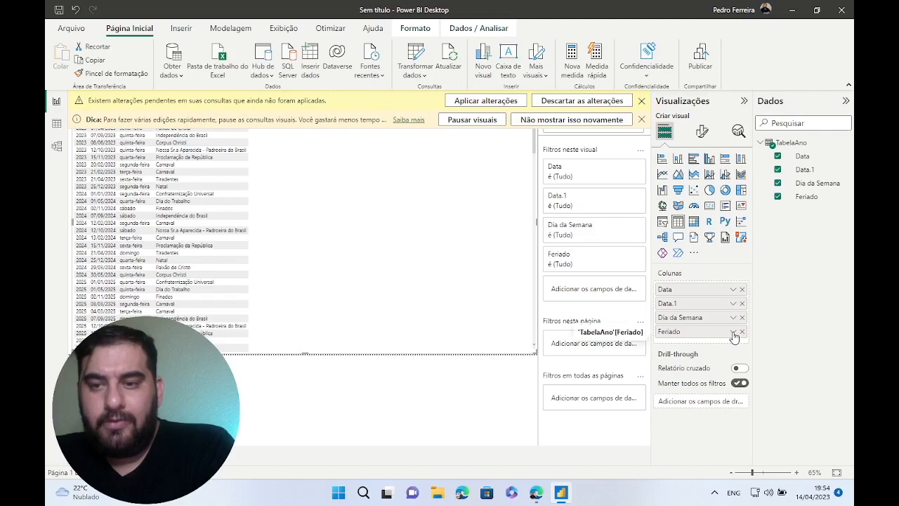
click(734, 332)
click(782, 290)
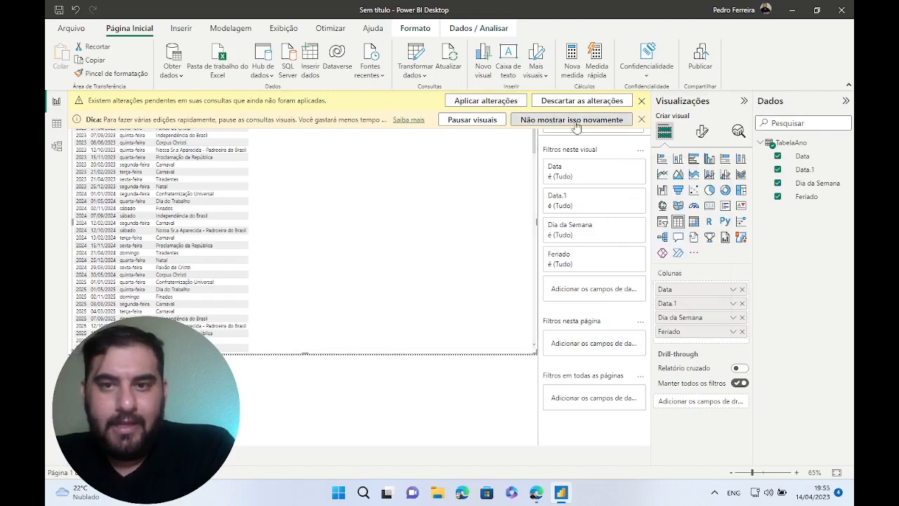
Permanently dismiss the pause-visuals tip and save the report as AulaFinal in Área de Trabalho, choosing Aplicar depois for the pending query changes.
click(552, 125)
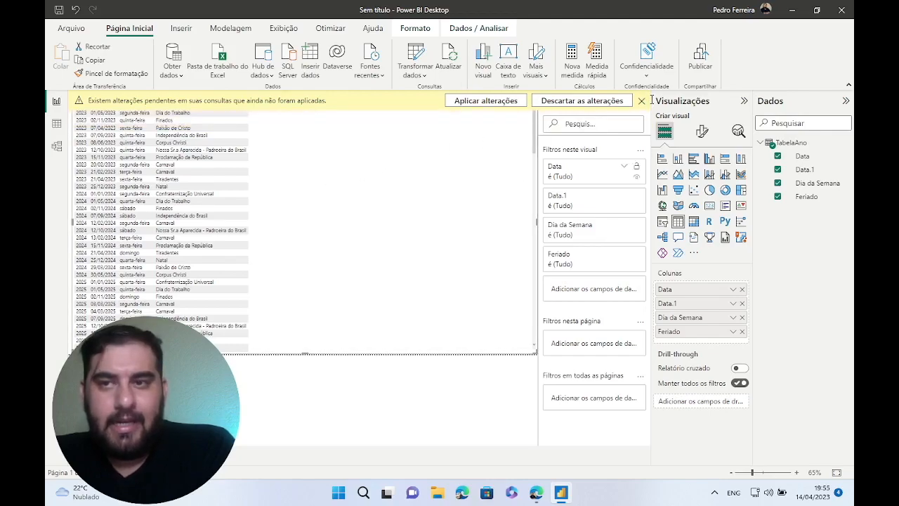
click(62, 11)
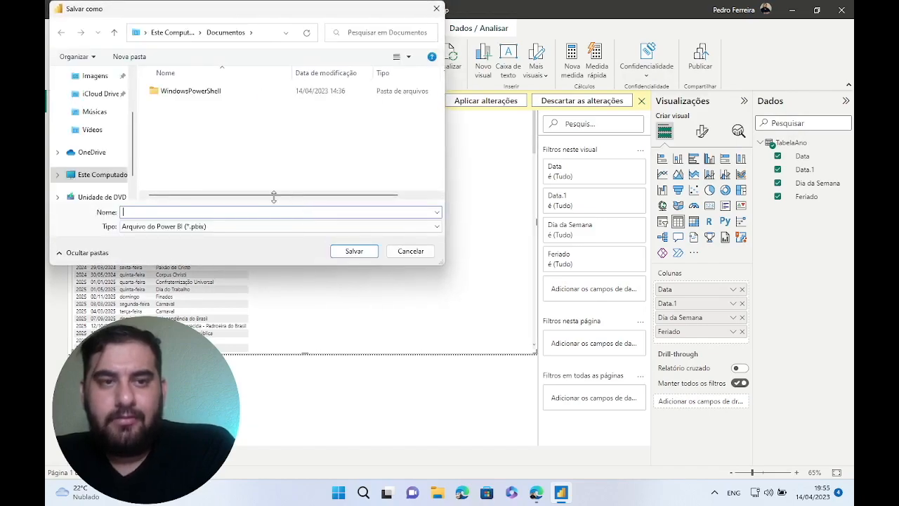
scroll(110, 113, down, 1)
scroll(98, 130, up, 3)
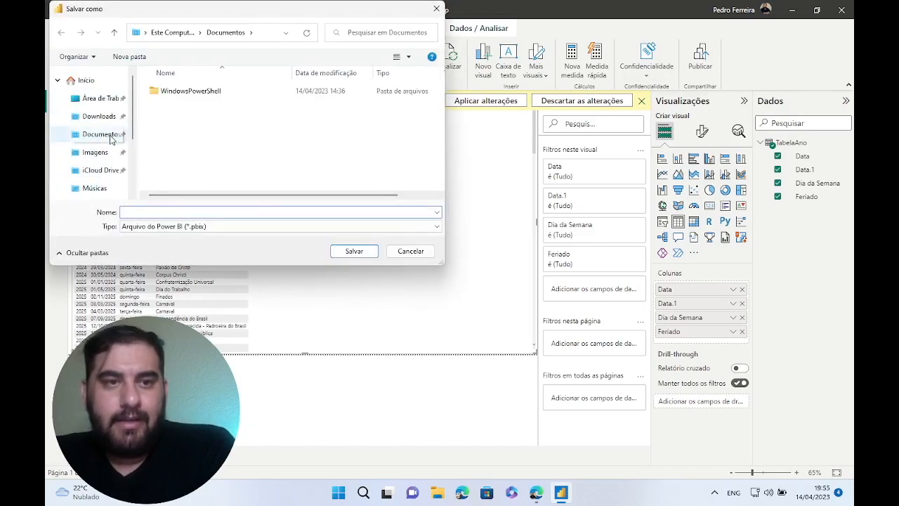
click(102, 102)
click(160, 210)
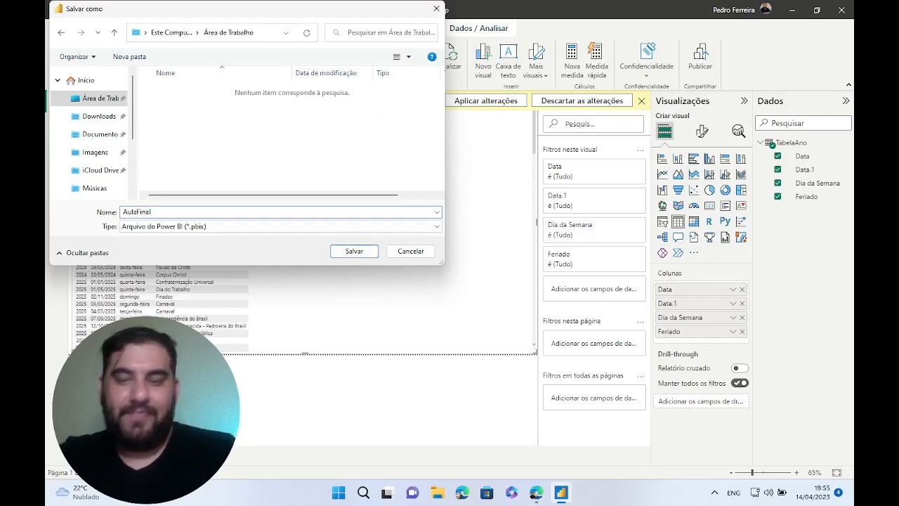
key(Return)
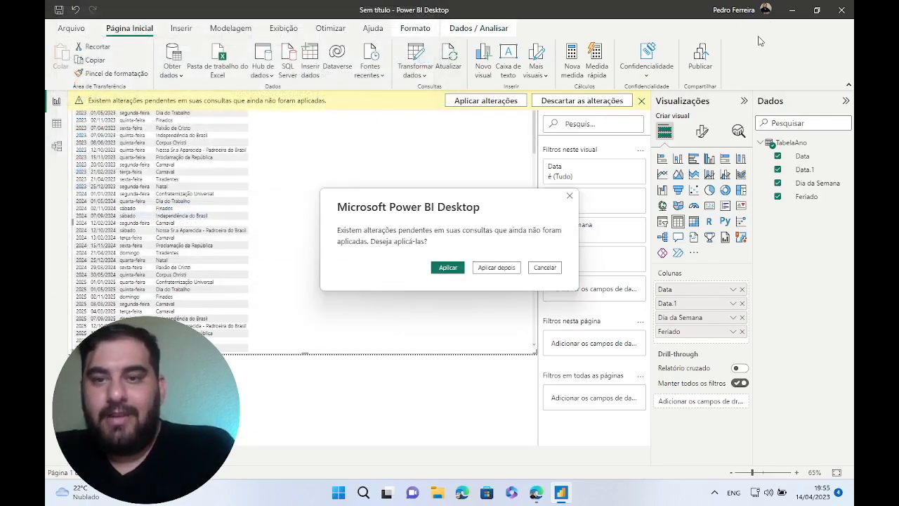
click(484, 270)
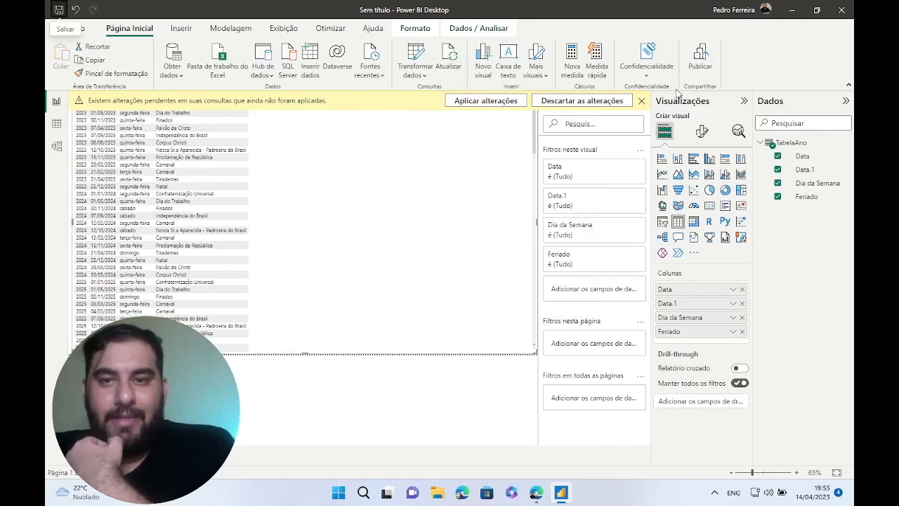
Publish the report to the Power Summit Brazil workspace and dismiss the publishing and feedback dialogs.
click(766, 11)
click(648, 13)
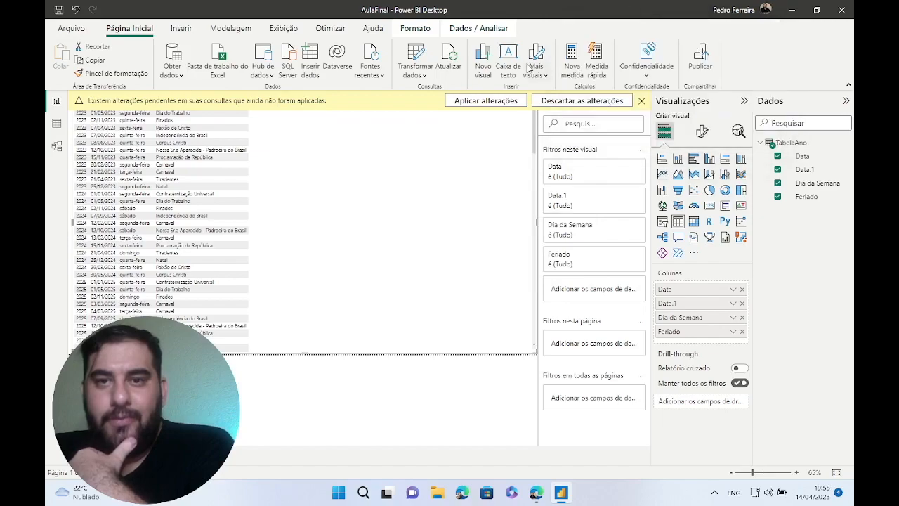
click(700, 67)
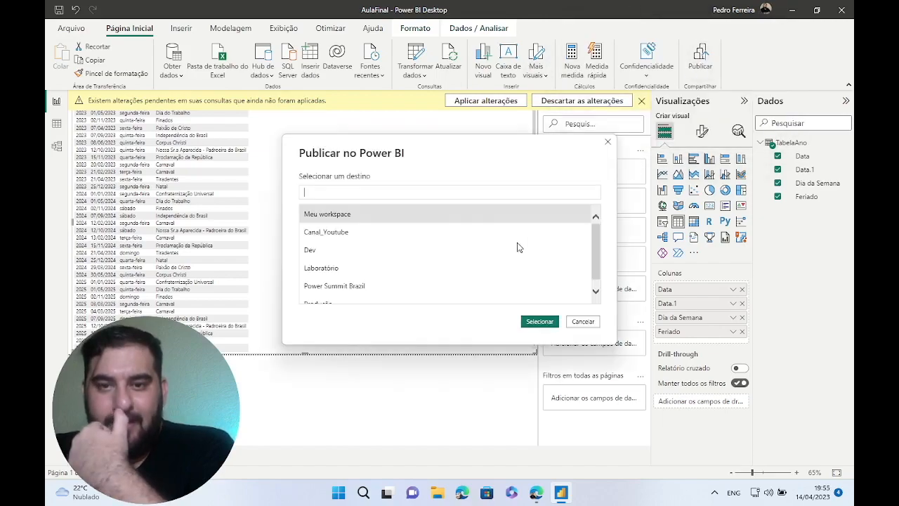
click(404, 285)
click(539, 321)
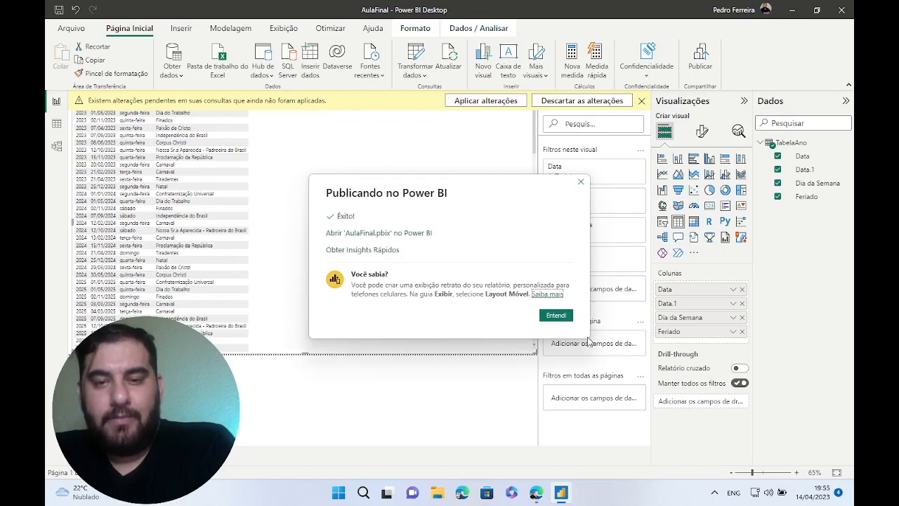
click(566, 317)
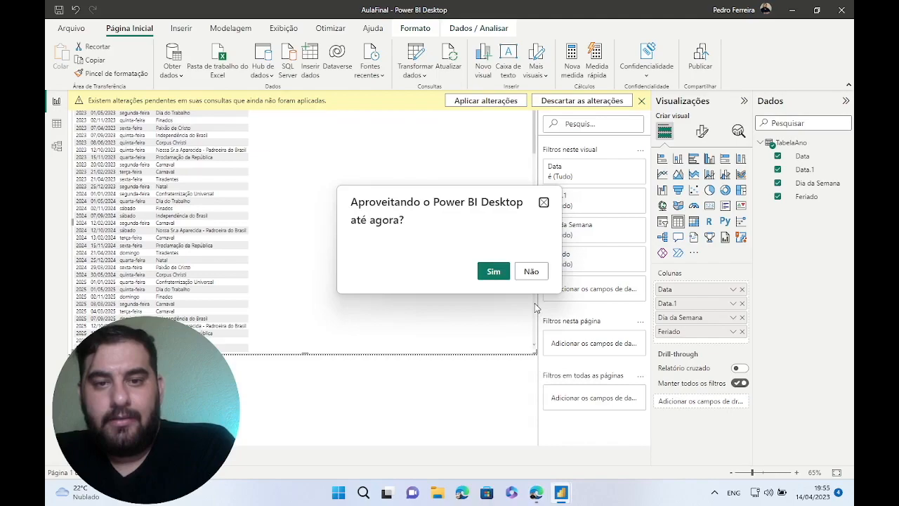
click(532, 273)
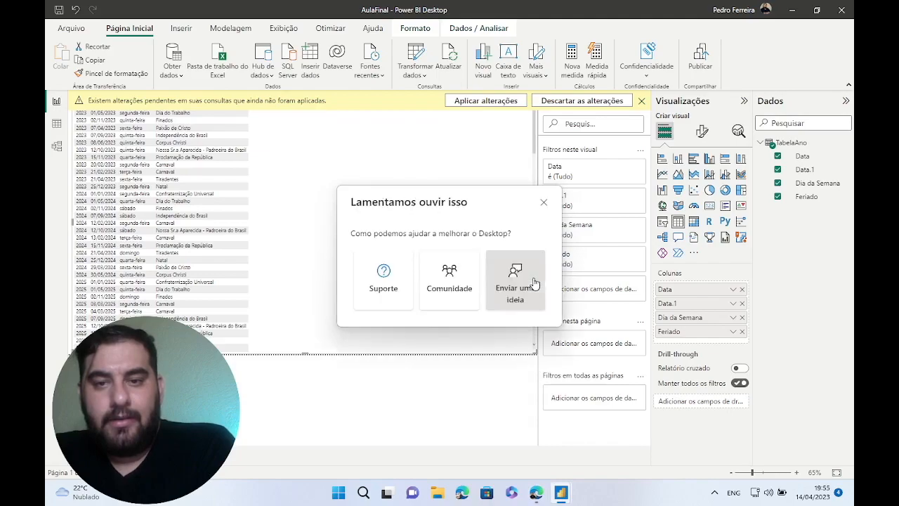
click(544, 204)
Switch to the Power BI service in Edge and open the AulaFinal dataset's settings in the Power Summit Brazil workspace.
click(536, 492)
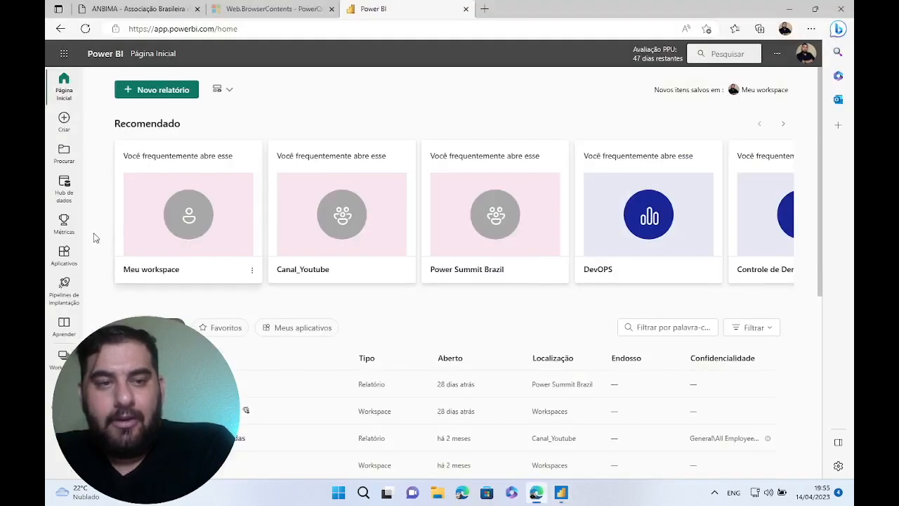
click(63, 357)
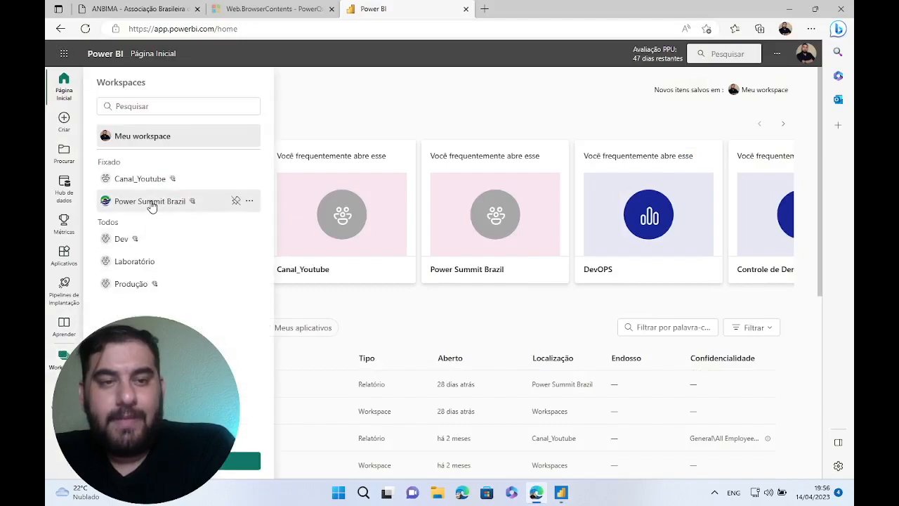
click(149, 201)
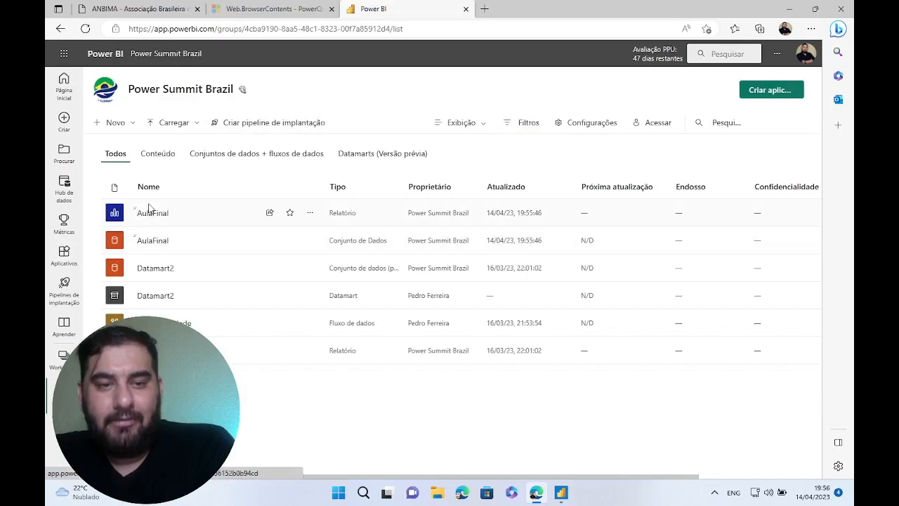
click(310, 241)
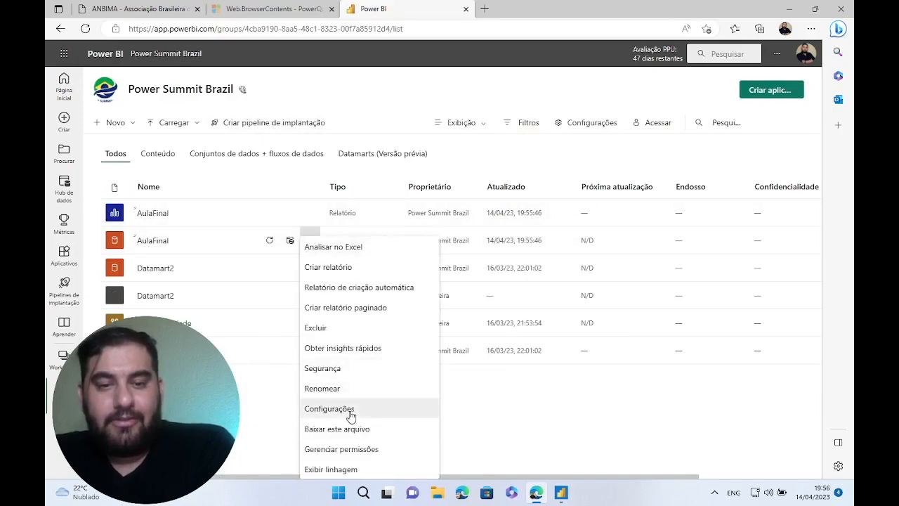
click(351, 414)
scroll(344, 294, down, 1)
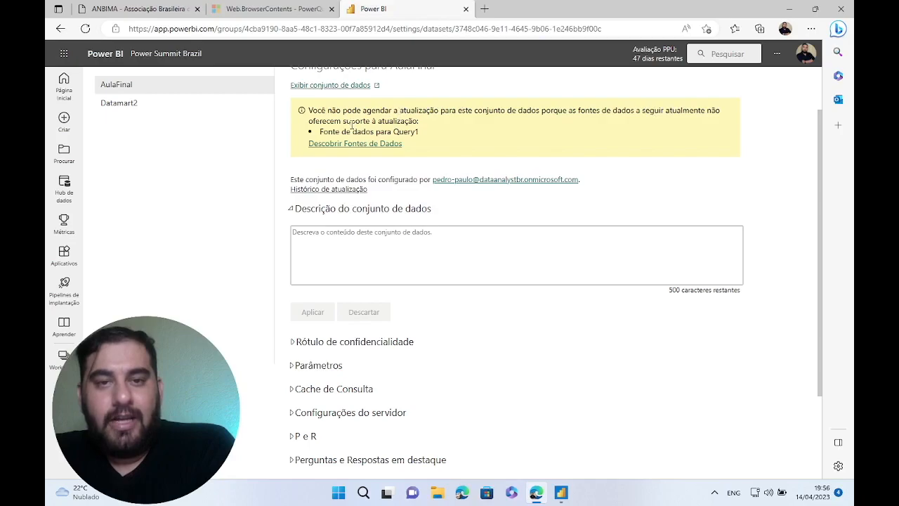
Read the scheduled-refresh notice for the AulaFinal dataset and review its settings sections.
drag(313, 113, 414, 145)
scroll(407, 258, down, 2)
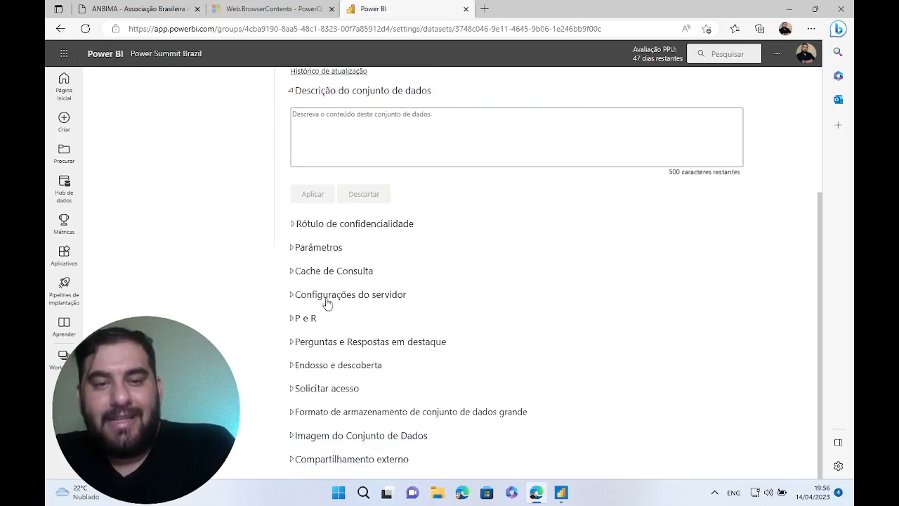
scroll(327, 303, up, 3)
click(495, 131)
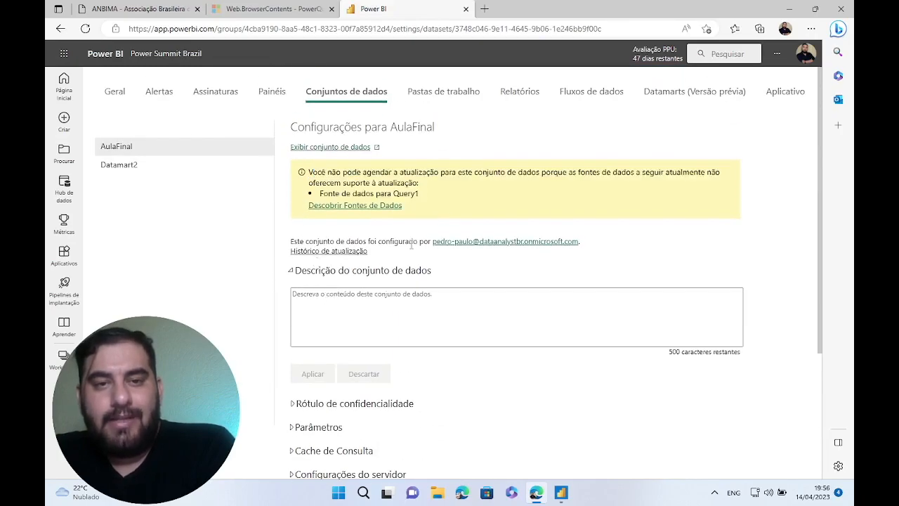
scroll(407, 288, down, 3)
scroll(407, 295, up, 3)
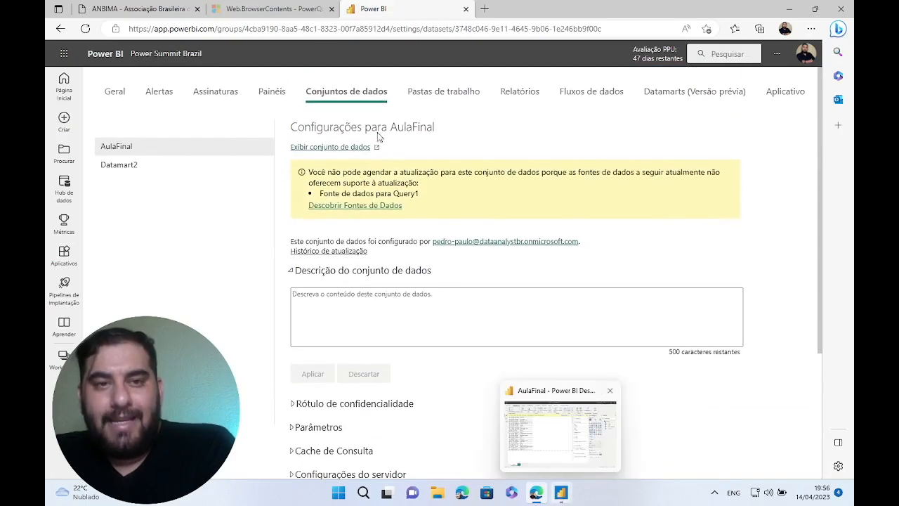
Review the Web.BrowserContents article on Microsoft Learn, examining the ApiKeyName and WaitFor options in the Sobre section.
click(288, 9)
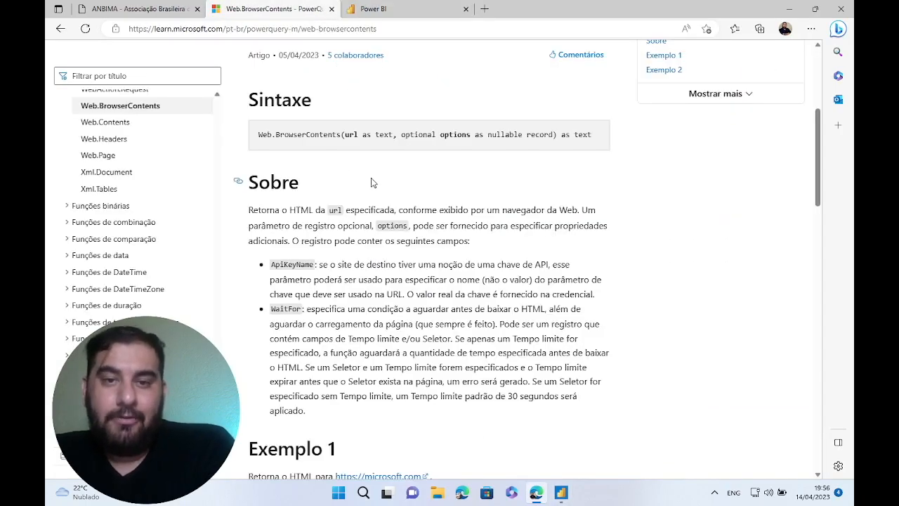
scroll(372, 182, down, 5)
scroll(371, 180, up, 9)
scroll(431, 200, down, 1)
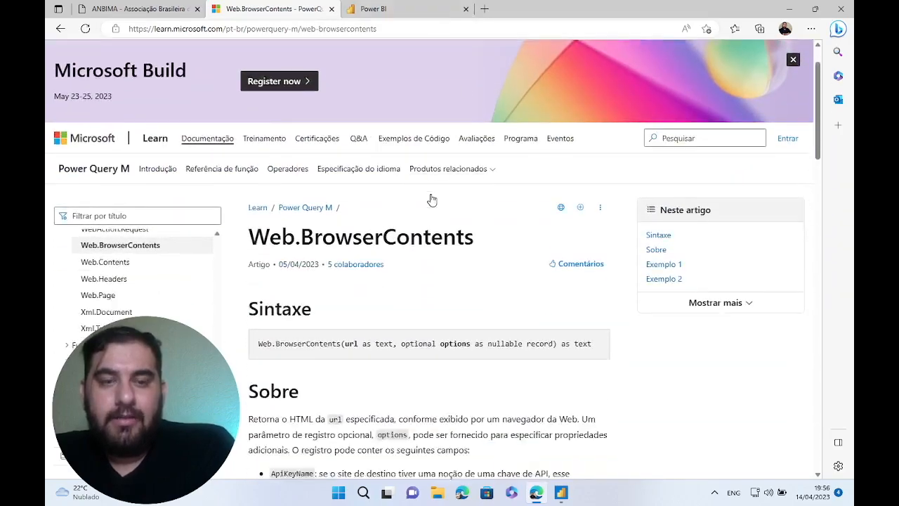
scroll(432, 200, down, 4)
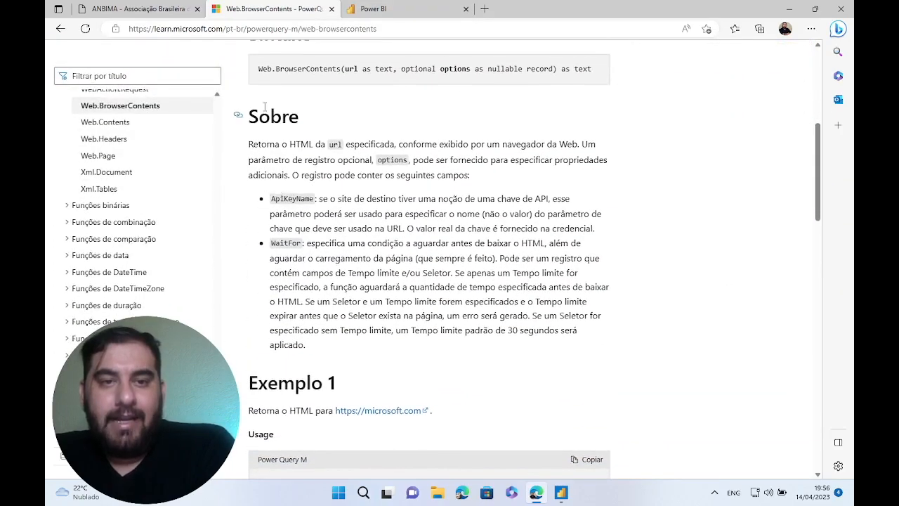
drag(279, 198, 589, 341)
click(343, 314)
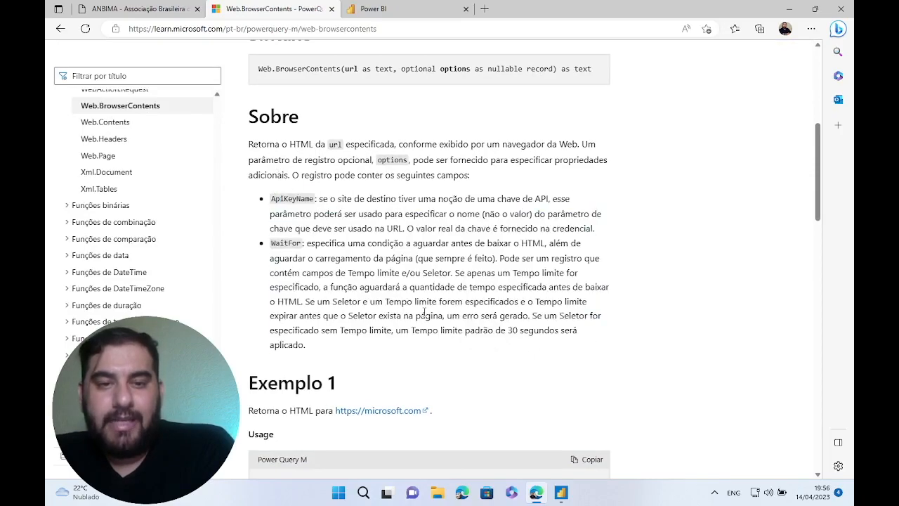
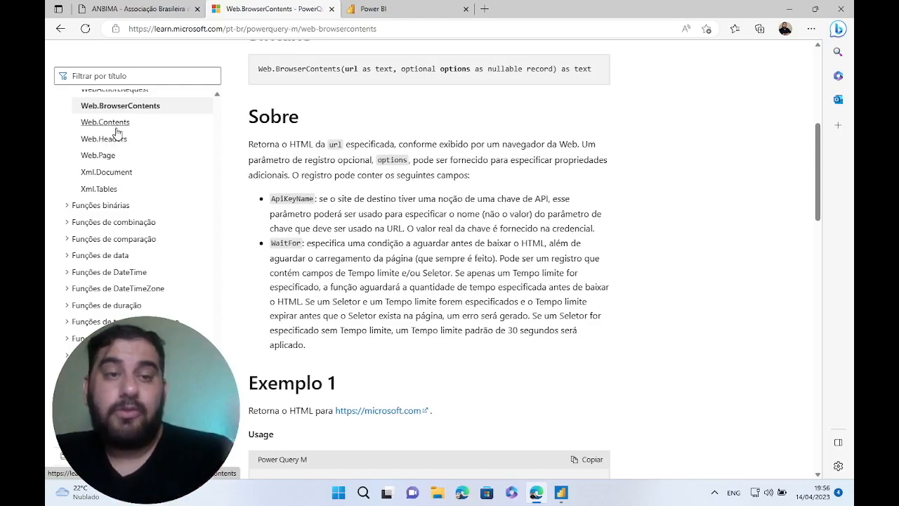
Open the Web.Contents article and examine its option fields, particularly the RelativePath description.
click(116, 127)
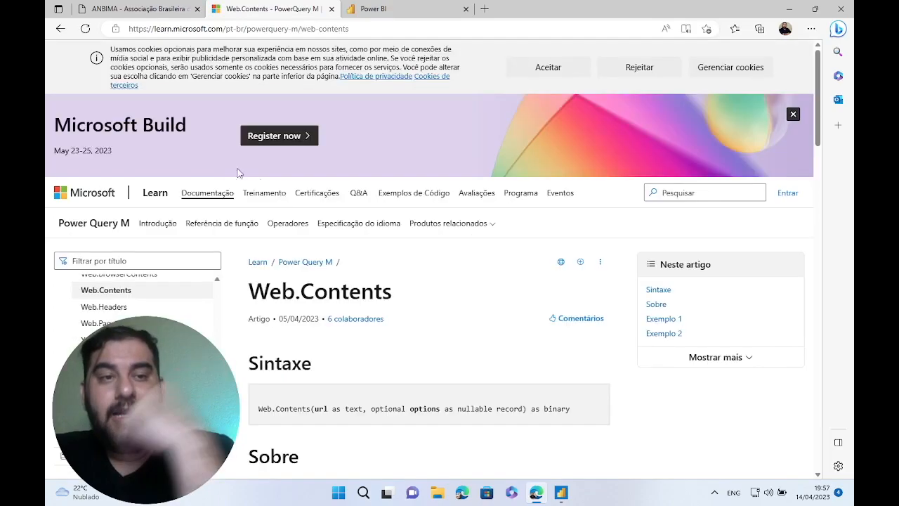
scroll(403, 236, down, 8)
scroll(413, 238, up, 2)
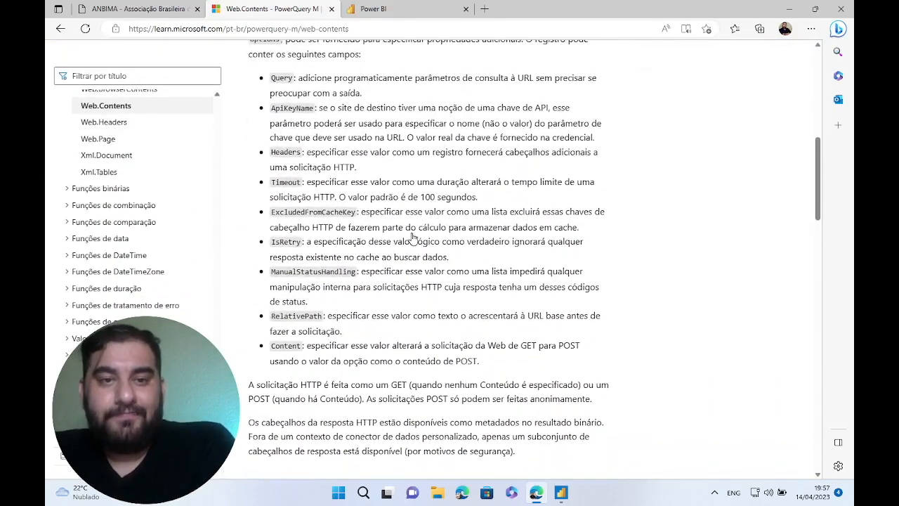
scroll(413, 239, up, 3)
scroll(394, 210, up, 1)
scroll(351, 200, down, 3)
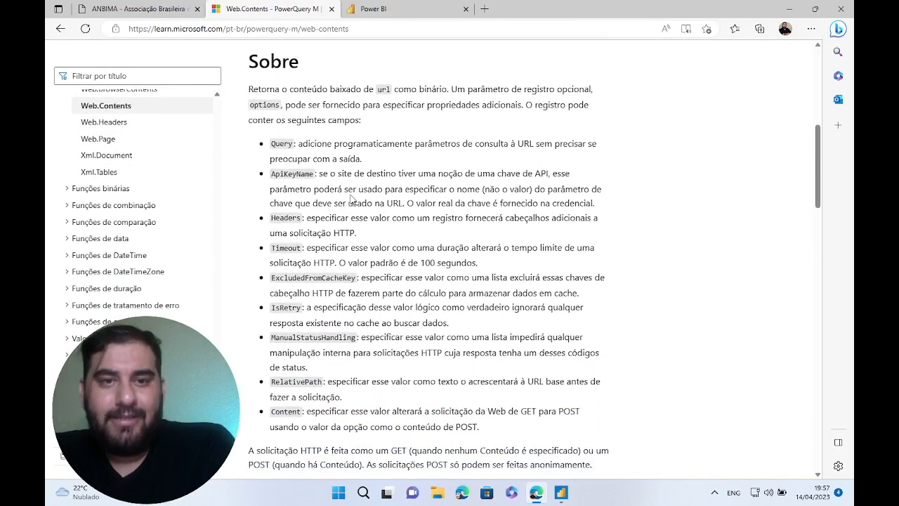
scroll(413, 160, down, 1)
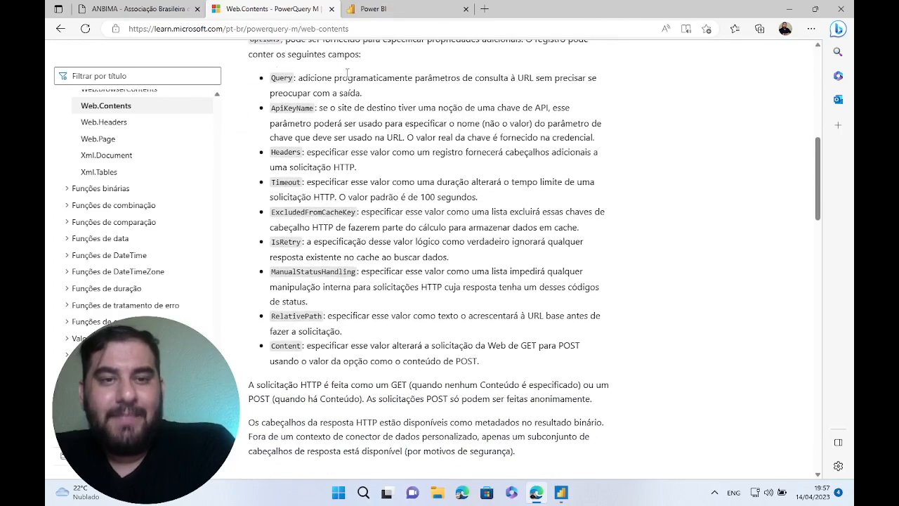
scroll(317, 197, down, 2)
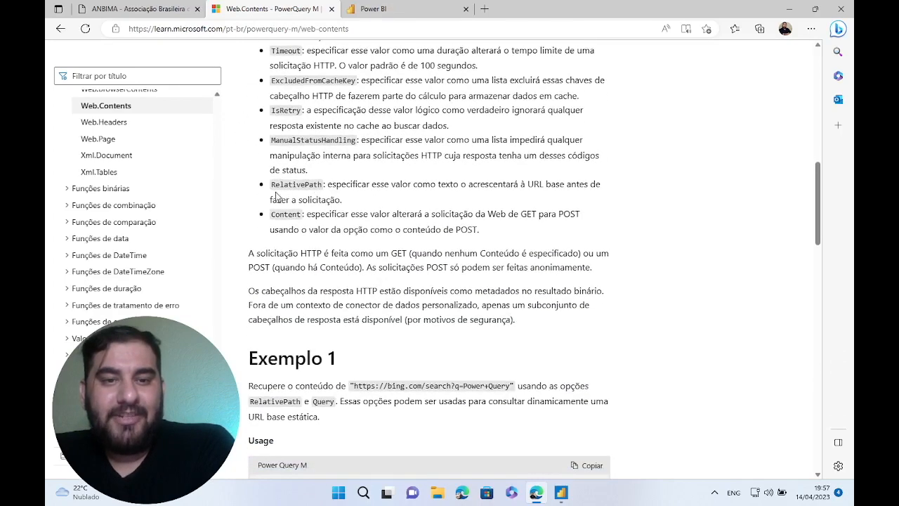
triple_click(336, 198)
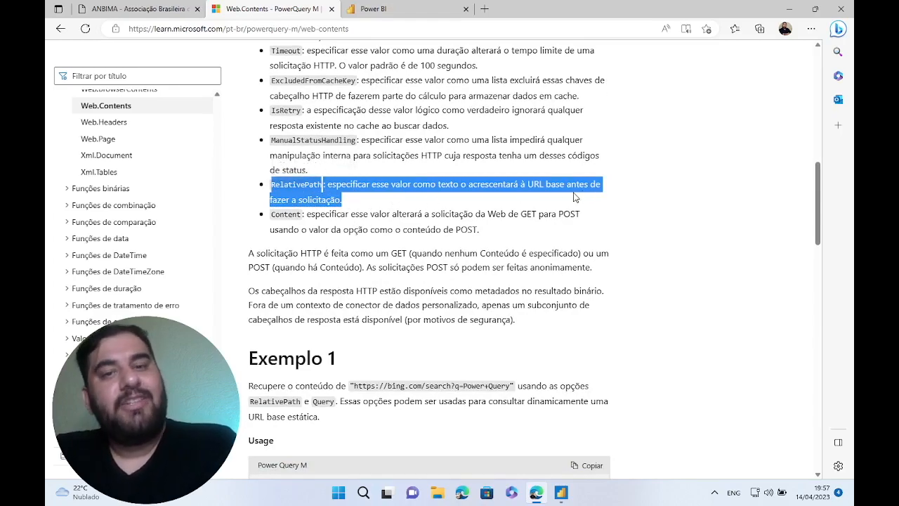
click(671, 203)
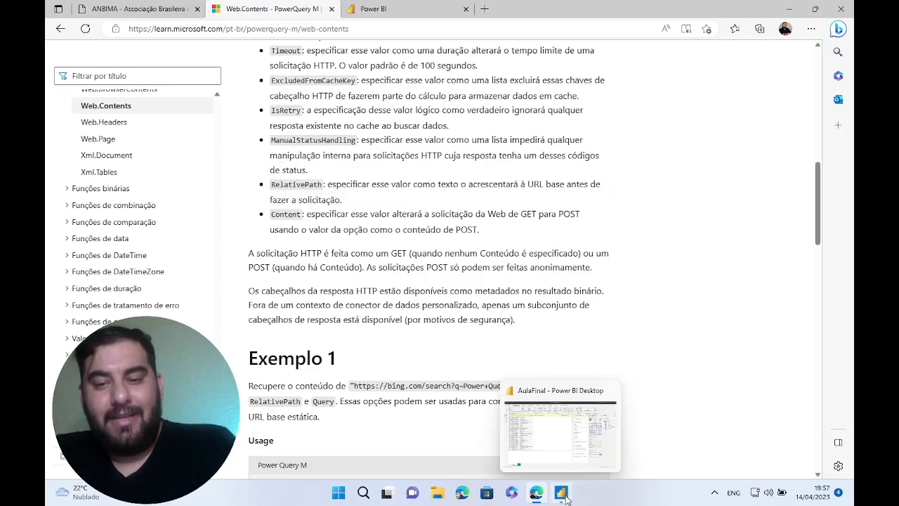
Switch to Power BI Desktop and open the Feriados Nacionais function's code in Power Query's Advanced Editor.
click(560, 491)
click(421, 73)
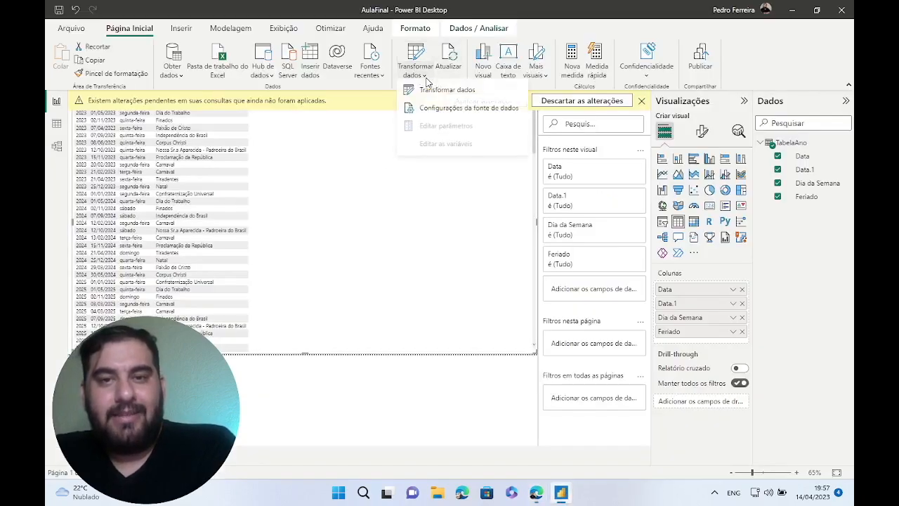
click(431, 98)
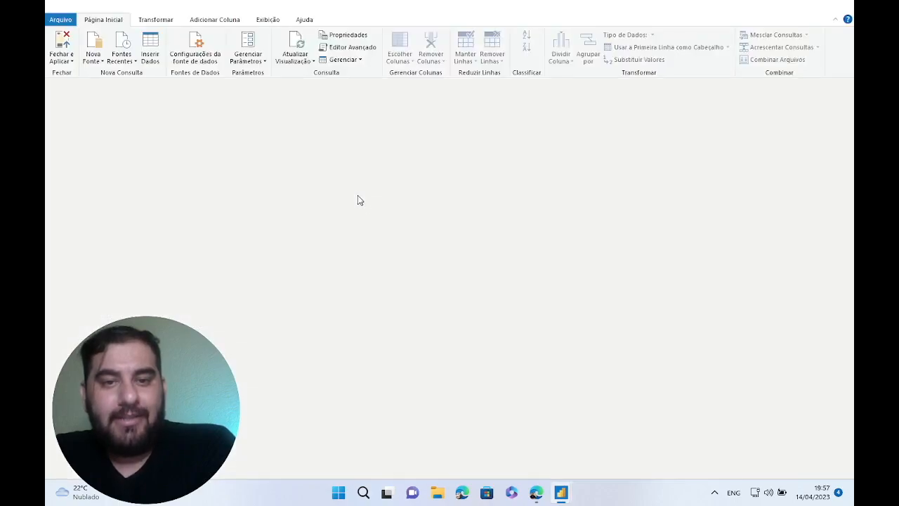
click(349, 48)
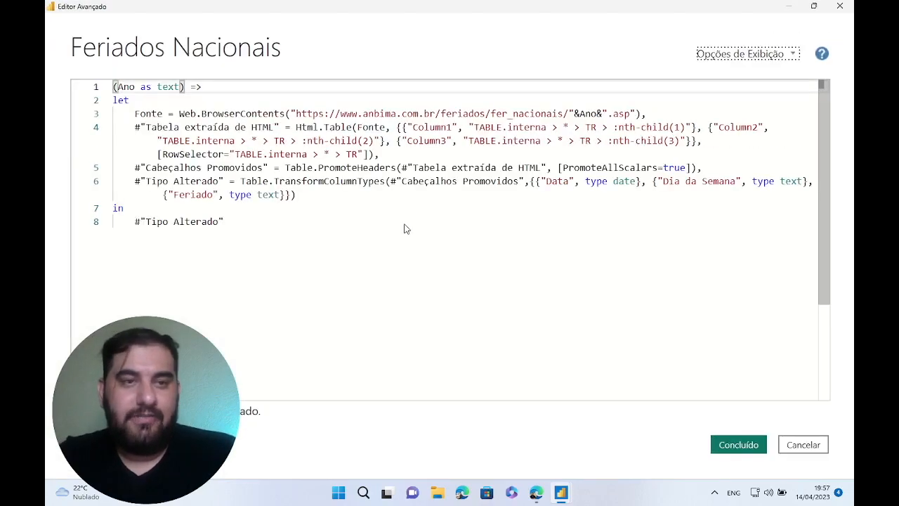
click(403, 224)
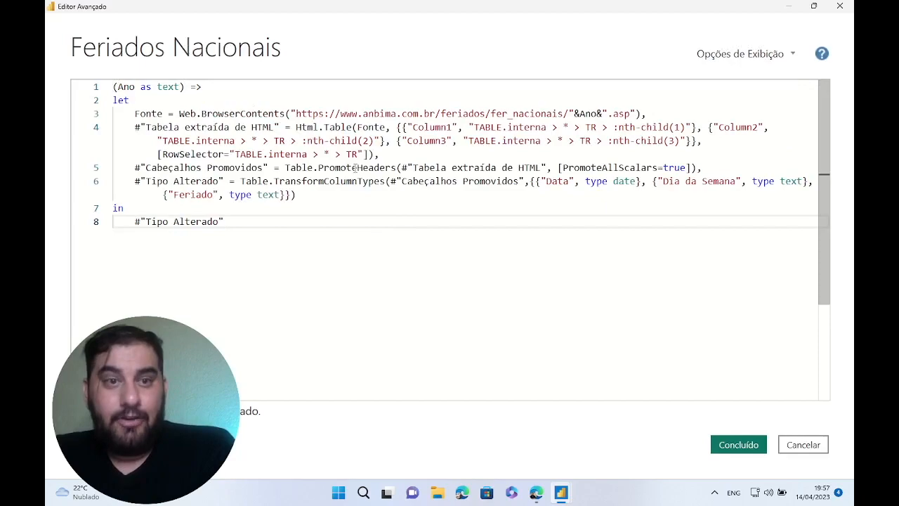
Add a variable line p = Ano &".asp" directly below let in the Feriados Nacionais code.
click(155, 104)
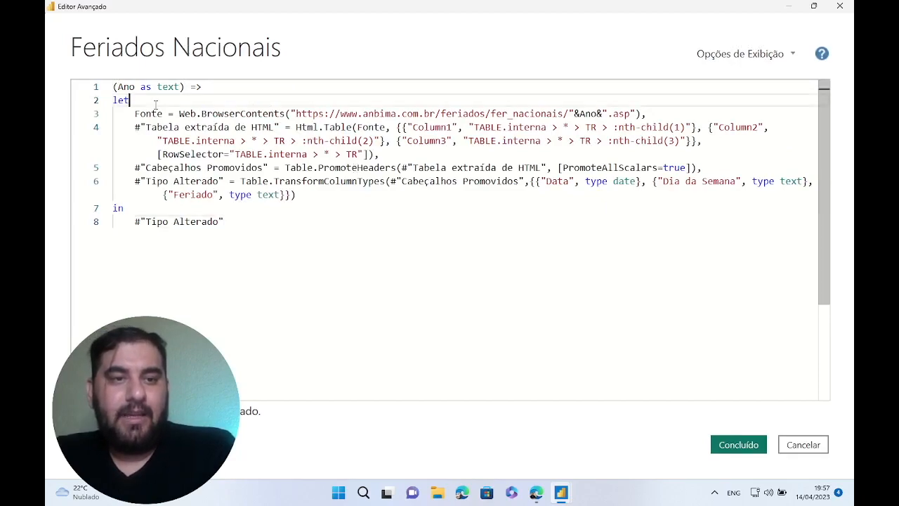
key(Return)
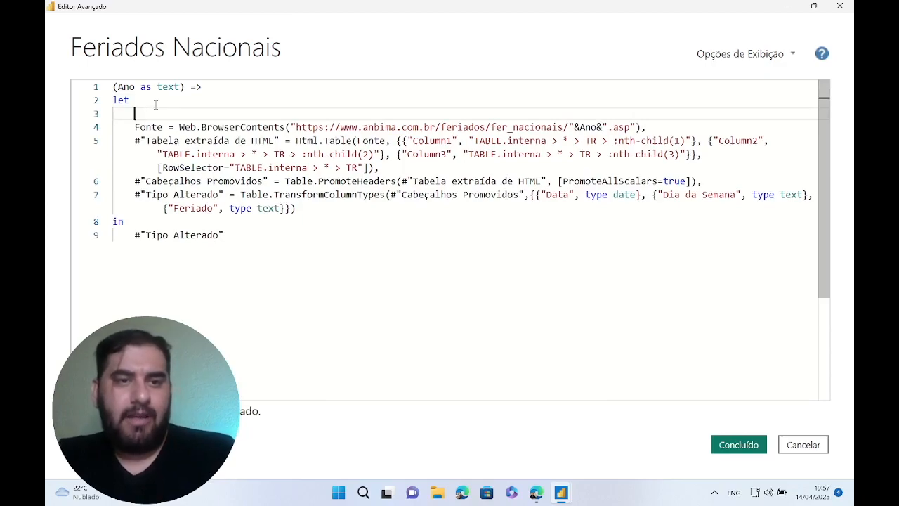
text(p =)
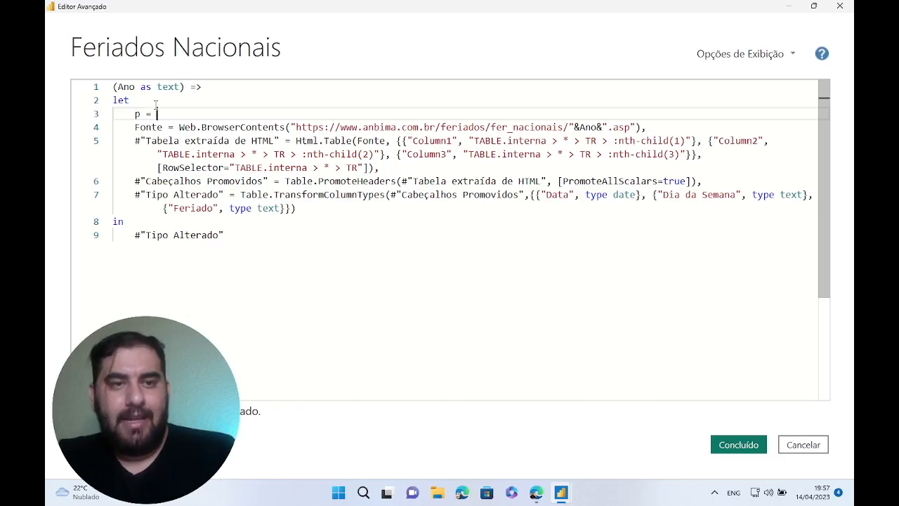
text( Ano)
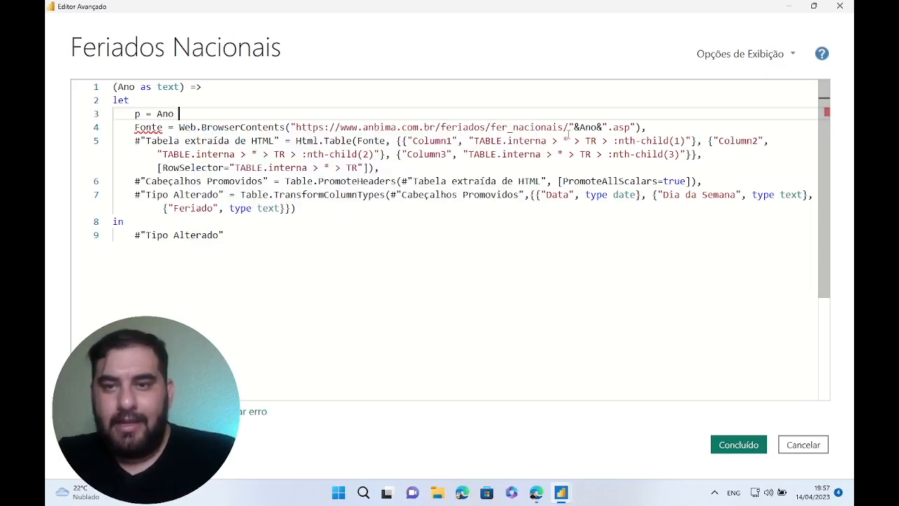
drag(597, 127, 636, 127)
key(ctrl+c)
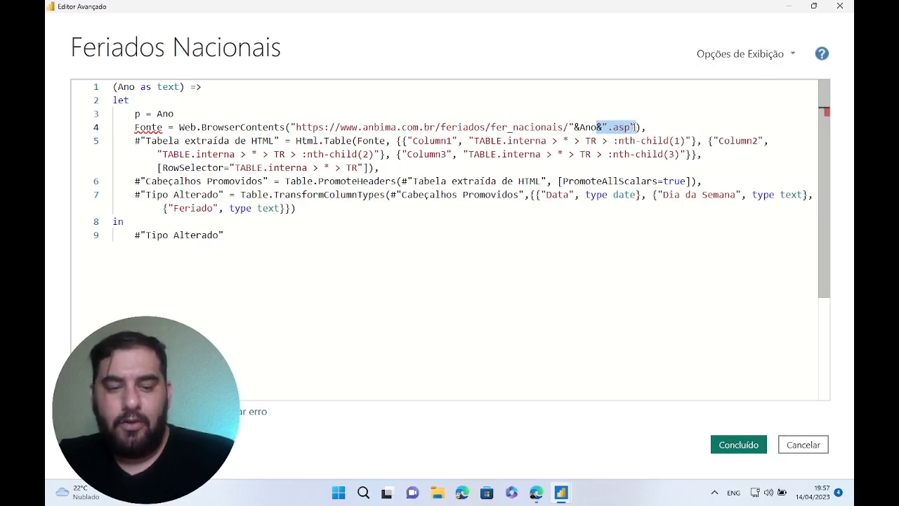
click(201, 113)
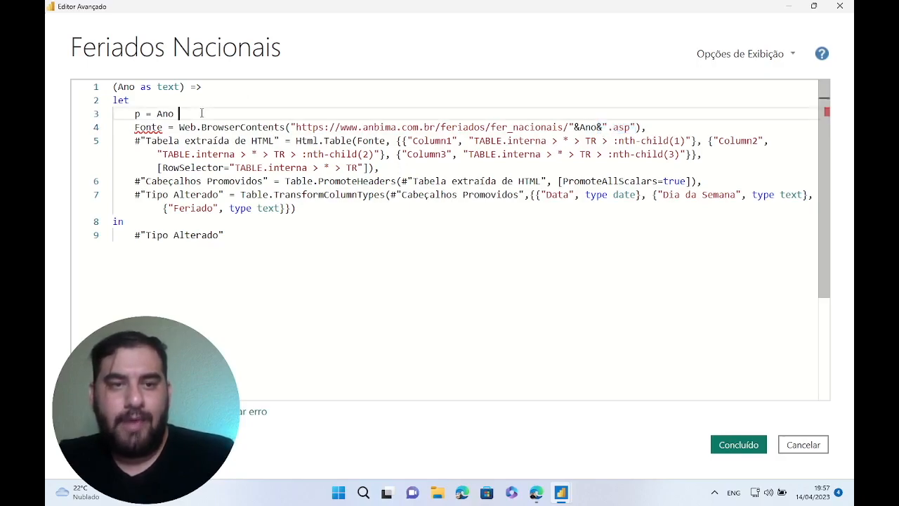
key(ctrl+v)
click(379, 246)
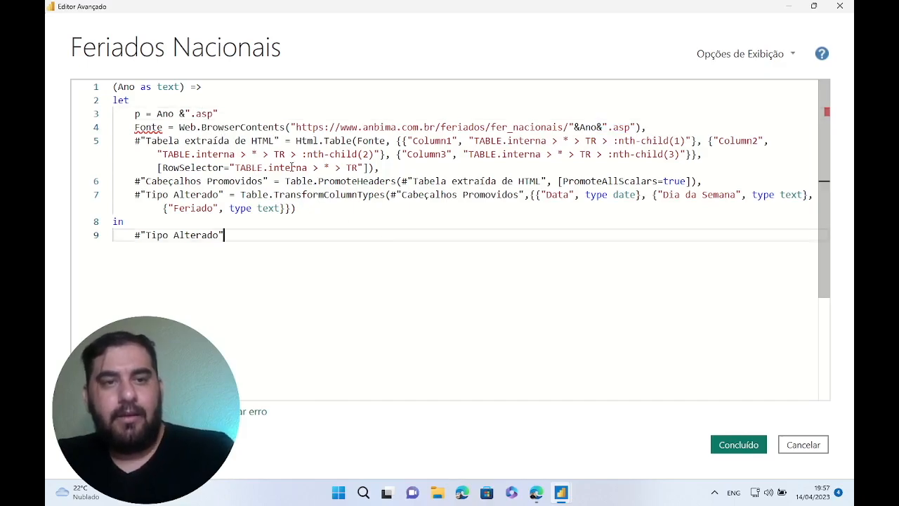
Remove "&Ano&".asp" from the end of the Fonte URL and end the p line with a comma.
drag(568, 127, 636, 126)
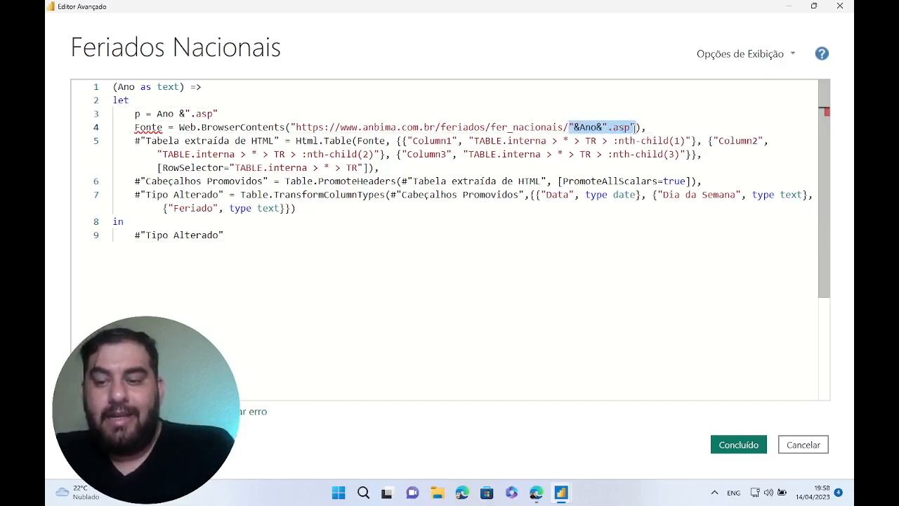
key(BackSpace)
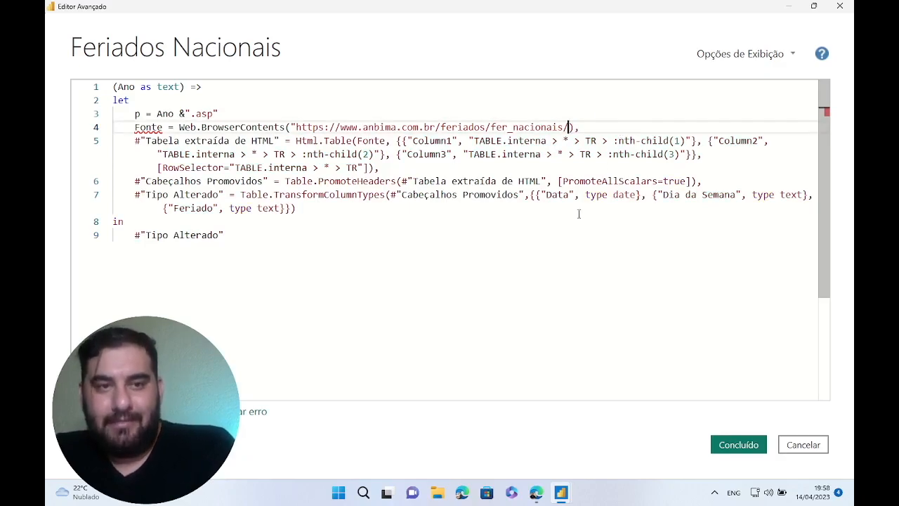
click(240, 111)
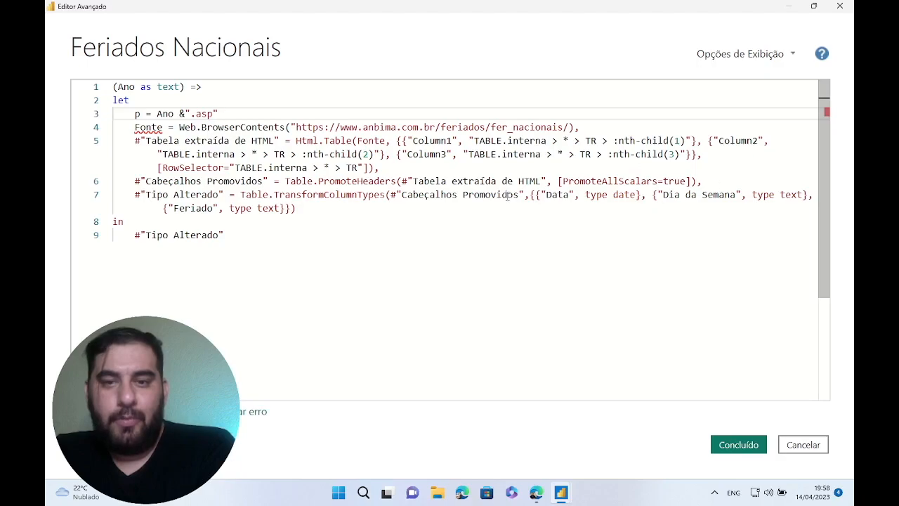
text(,)
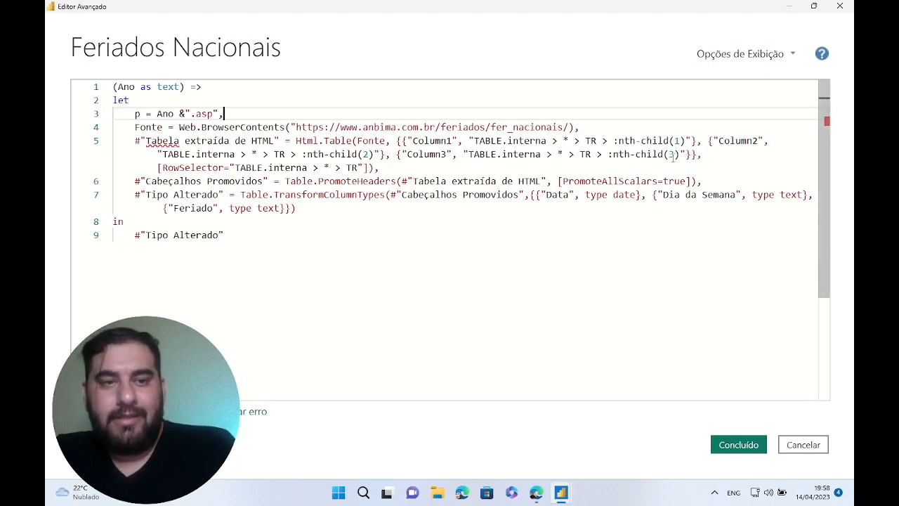
Replace Web.BrowserContents with Web.Contents as the function called in the Fonte line.
click(585, 127)
click(191, 153)
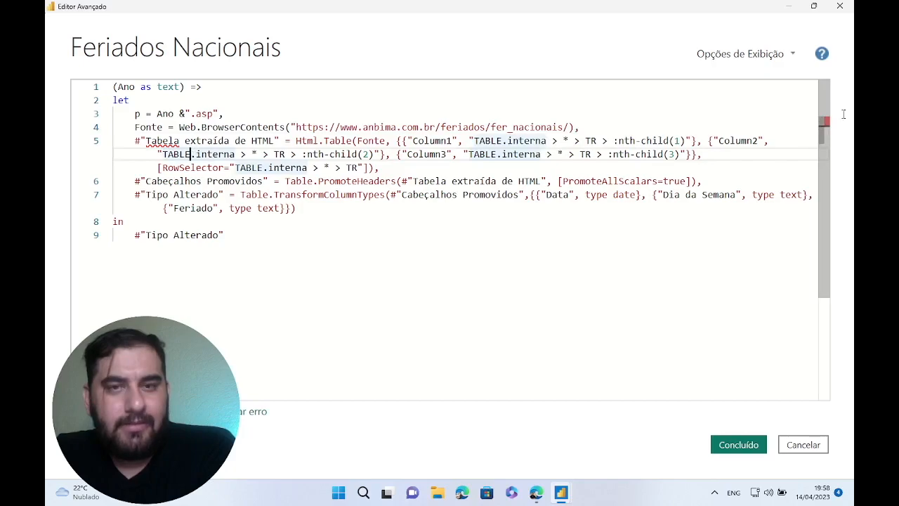
click(503, 218)
click(569, 127)
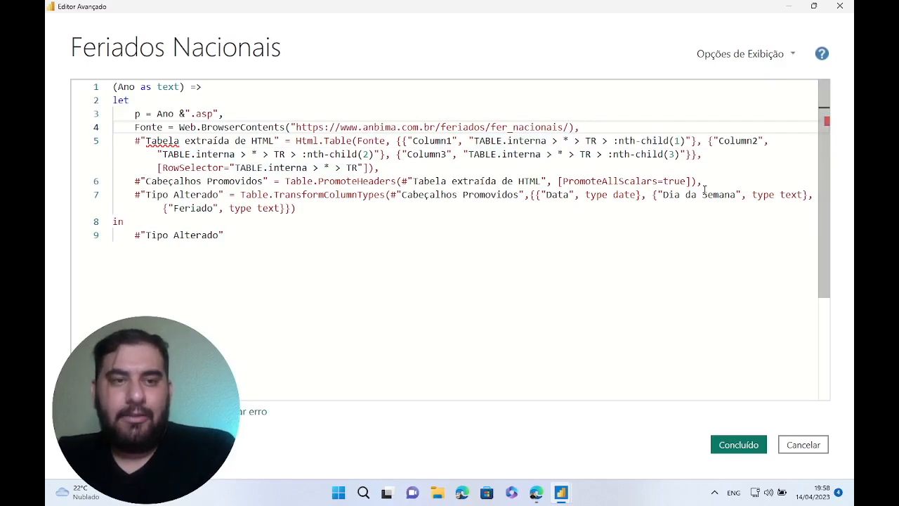
click(241, 127)
key(BackSpace)
key(BackSpace)
key(BackSpace)
key(BackSpace)
key(BackSpace)
key(BackSpace)
key(BackSpace)
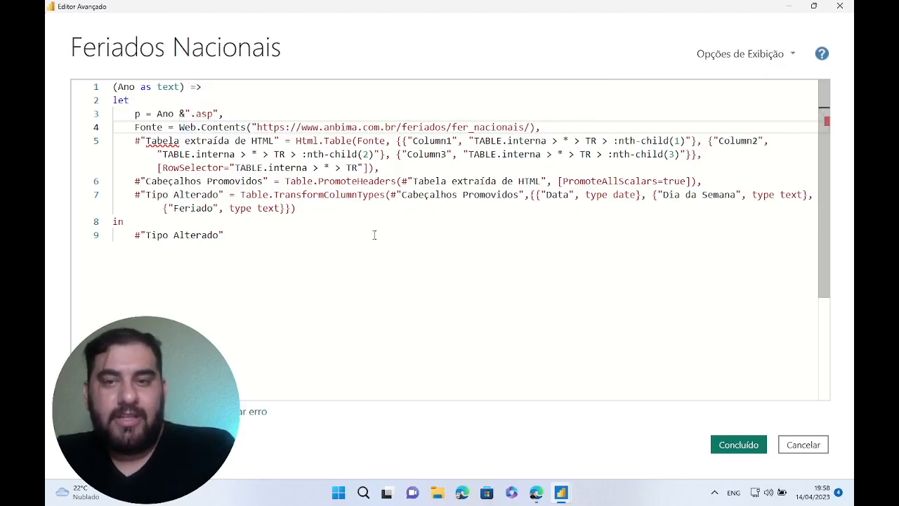
click(404, 266)
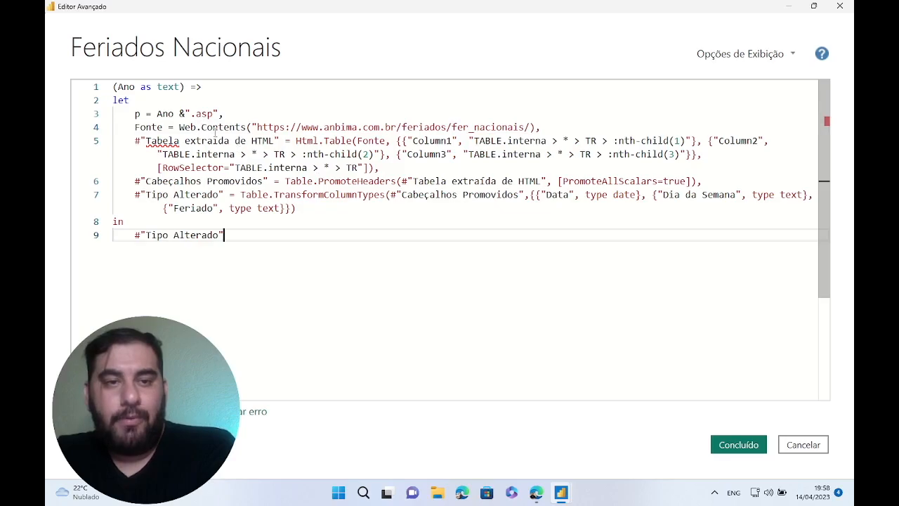
Switch to the browser and examine the RelativePath description among the Web.Contents option fields.
click(535, 492)
scroll(406, 247, down, 15)
scroll(408, 224, up, 20)
scroll(407, 224, down, 5)
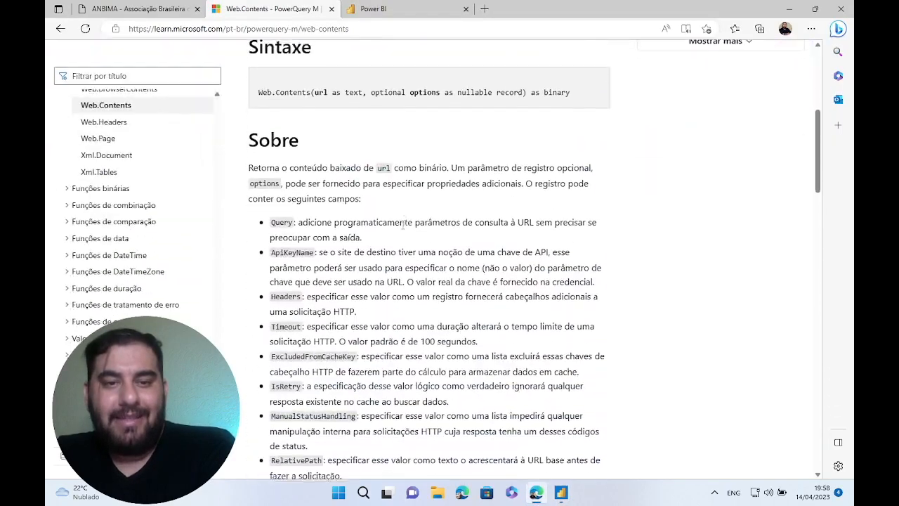
scroll(333, 151, up, 3)
scroll(335, 211, down, 5)
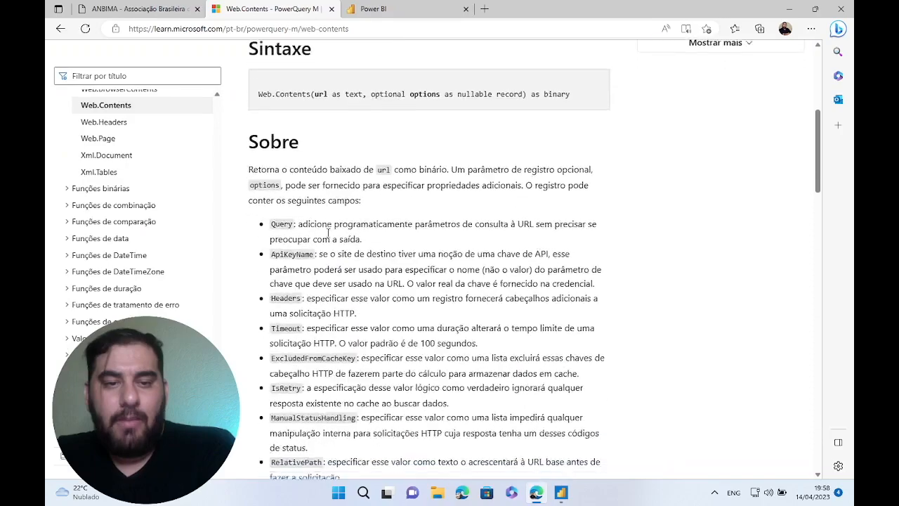
scroll(335, 225, down, 1)
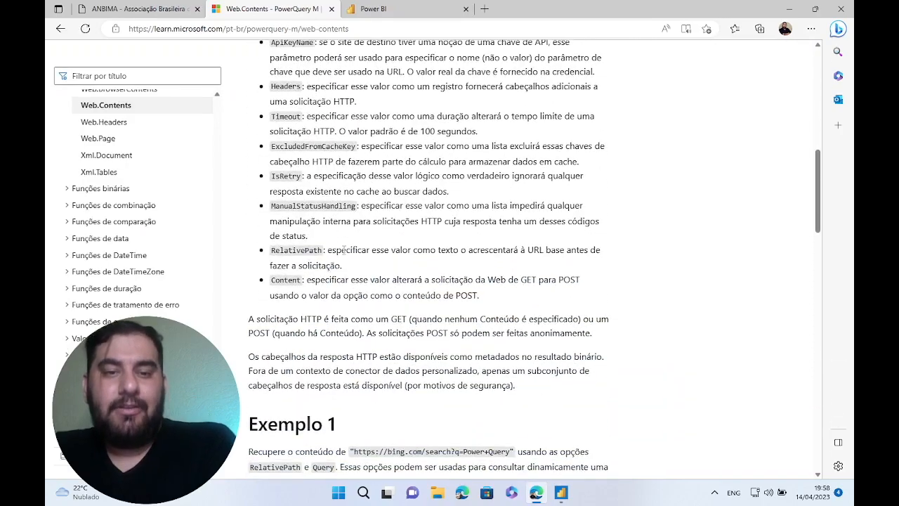
scroll(349, 234, up, 1)
scroll(348, 235, up, 1)
scroll(366, 351, down, 1)
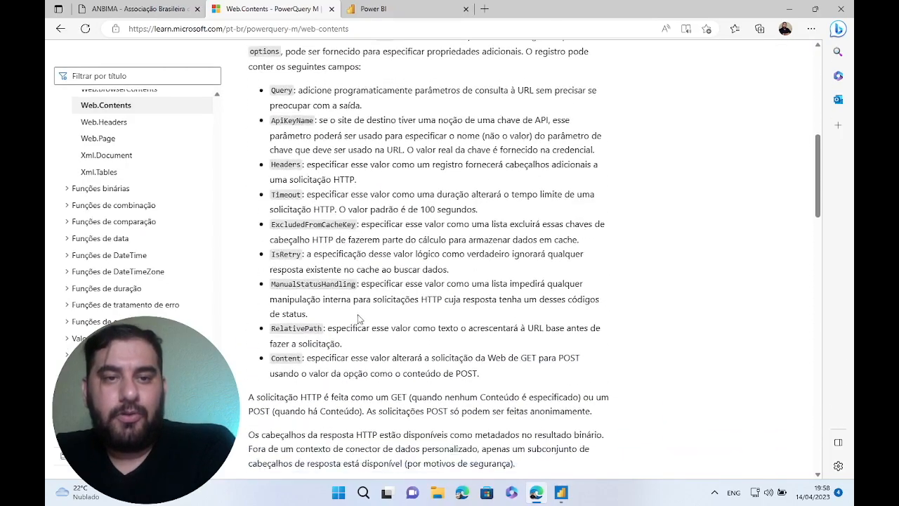
drag(352, 334, 279, 316)
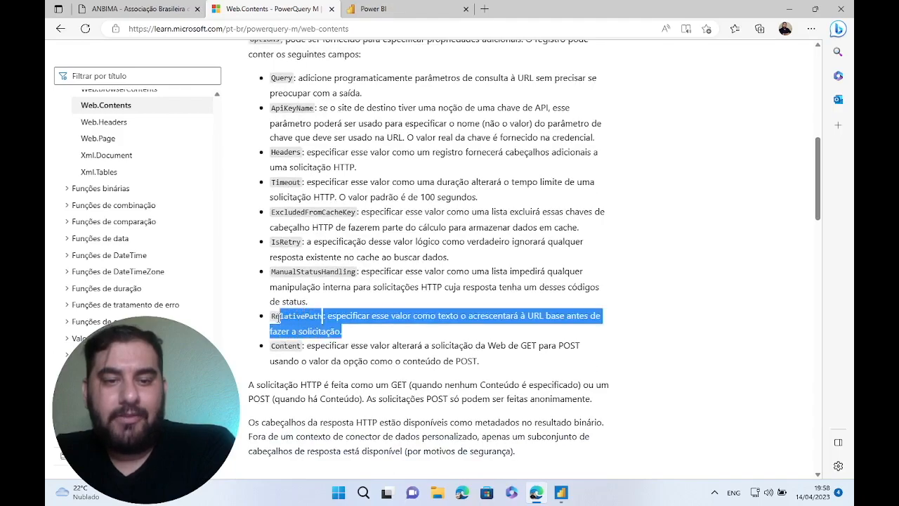
Examine the Exemplo 1 code, focusing on the bracketed options record and how it sets RelativePath.
scroll(435, 309, down, 2)
scroll(447, 305, down, 5)
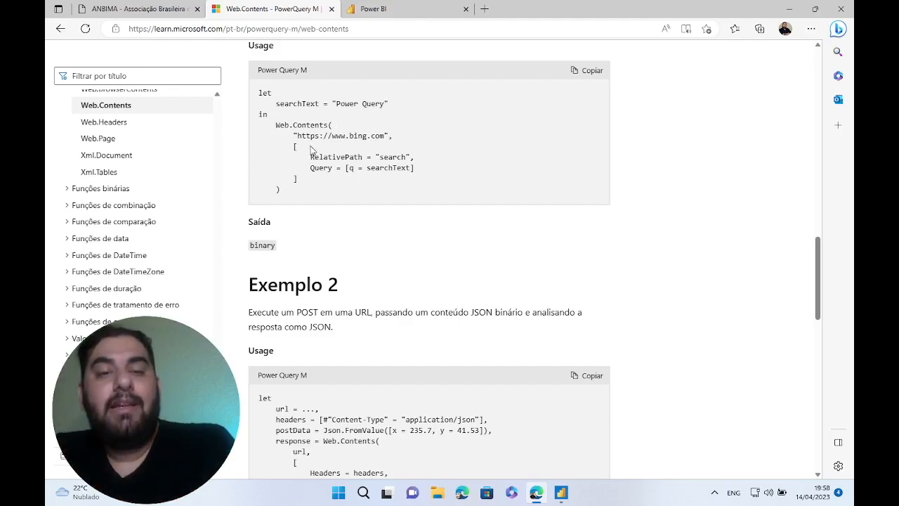
drag(294, 147, 306, 183)
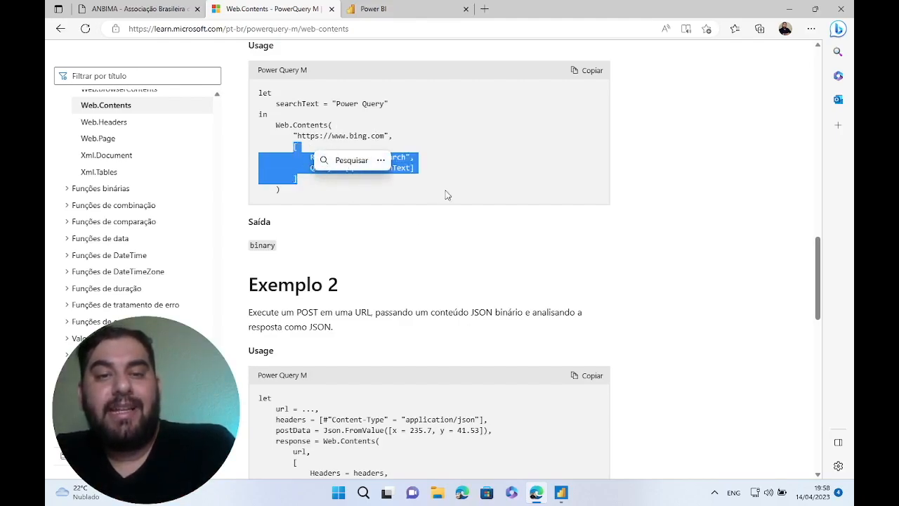
click(467, 180)
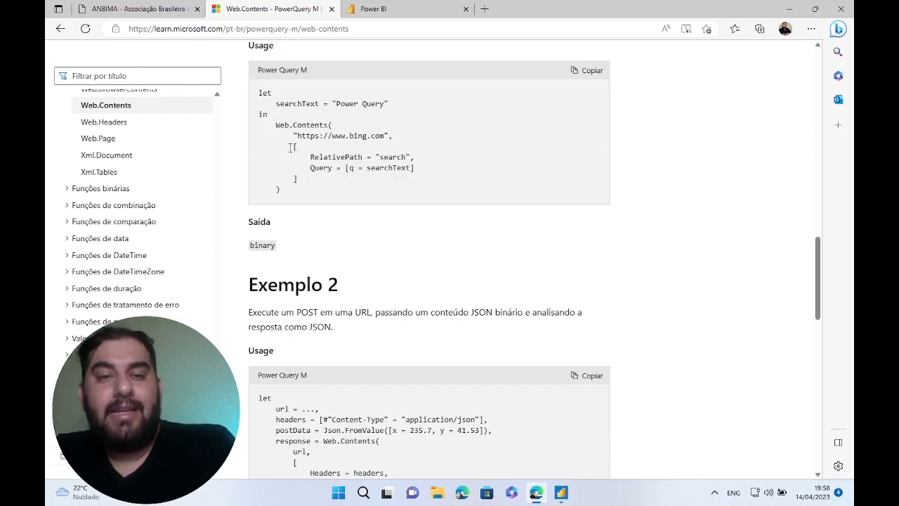
drag(310, 157, 371, 158)
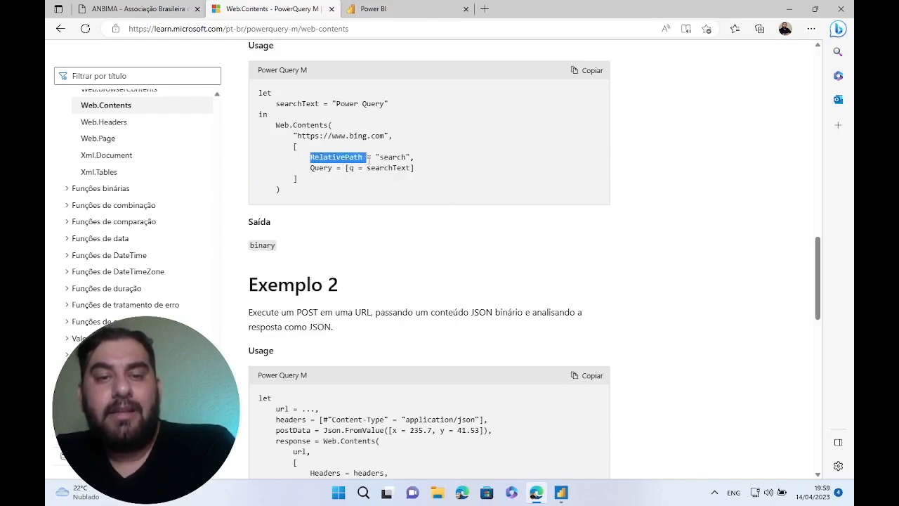
click(496, 182)
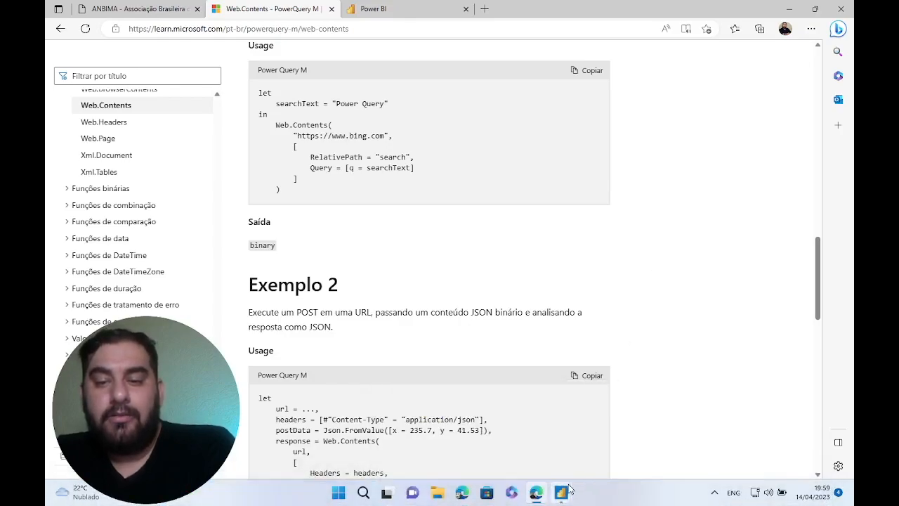
Switch to Power BI's Advanced Editor and add a second Web.Contents argument, [RelativePath], after the Fonte URL.
mouse_move(562, 492)
click(645, 438)
click(534, 128)
text(, []),)
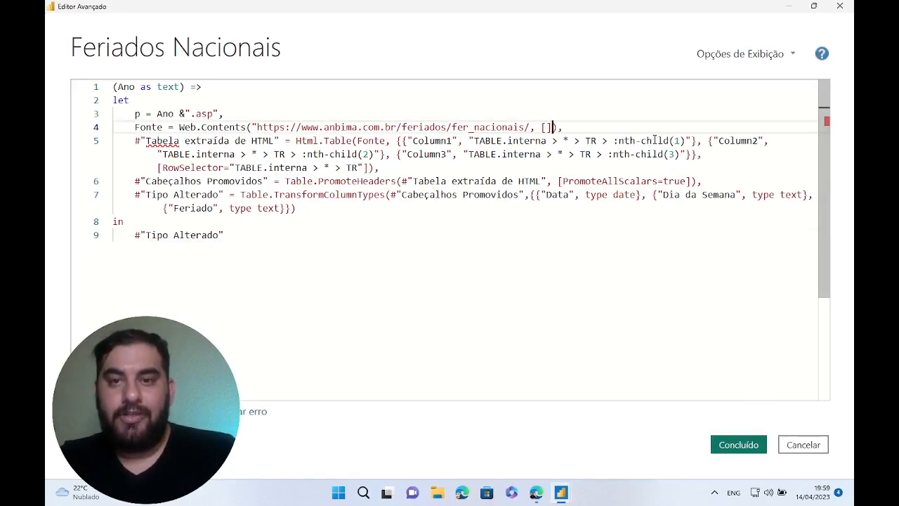
text(RelativeP)
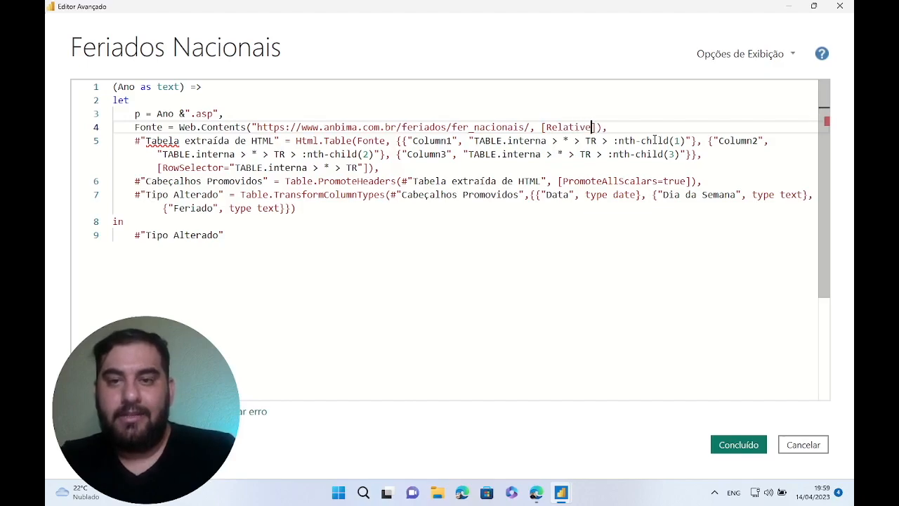
text(atch)
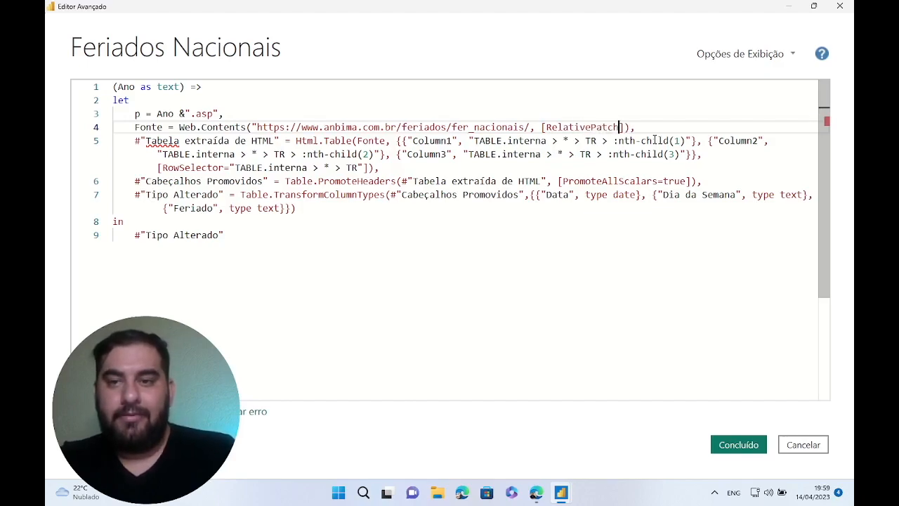
key(BackSpace)
key(BackSpace)
text(h)
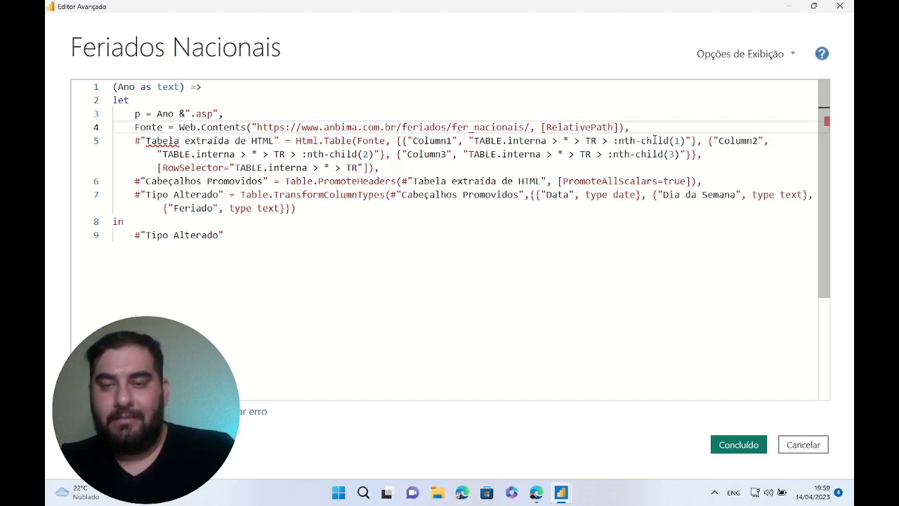
Assign the variable p to the RelativePath option so the record reads [RelativePath = p].
key(alt+Tab)
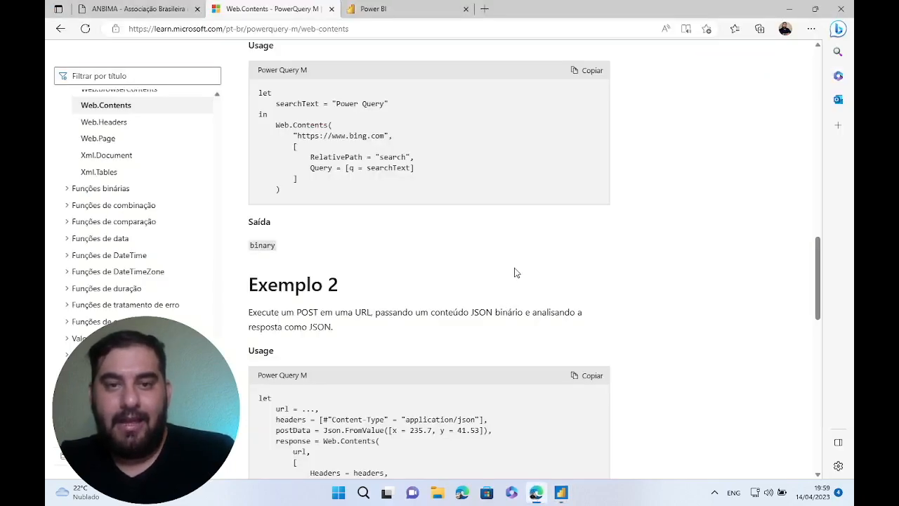
click(562, 493)
click(648, 441)
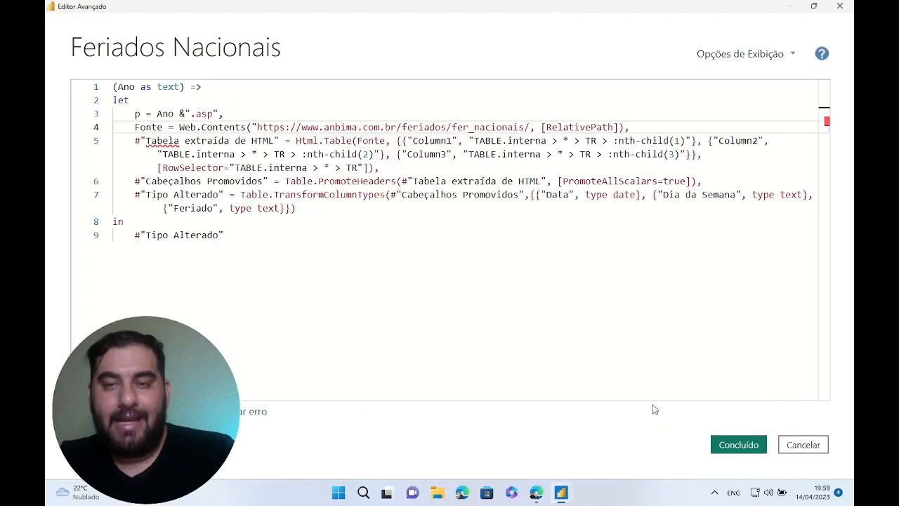
text(= p)
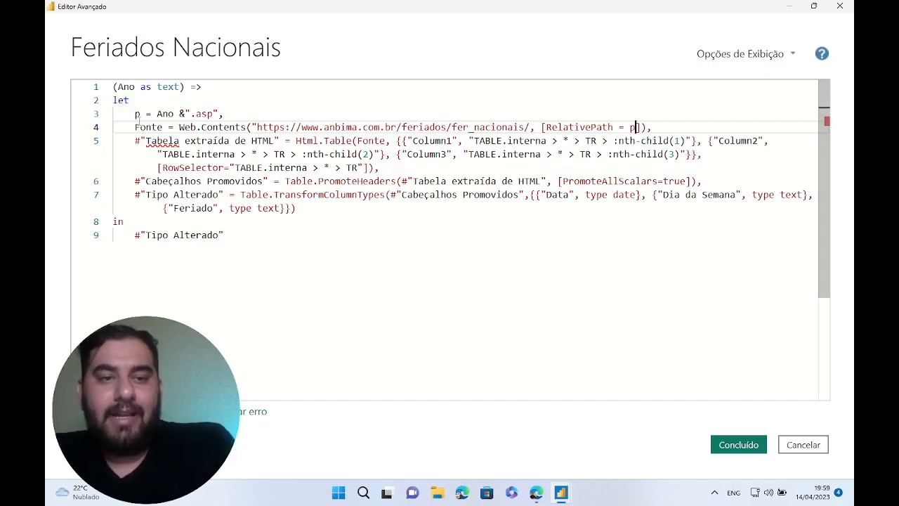
click(140, 114)
click(595, 261)
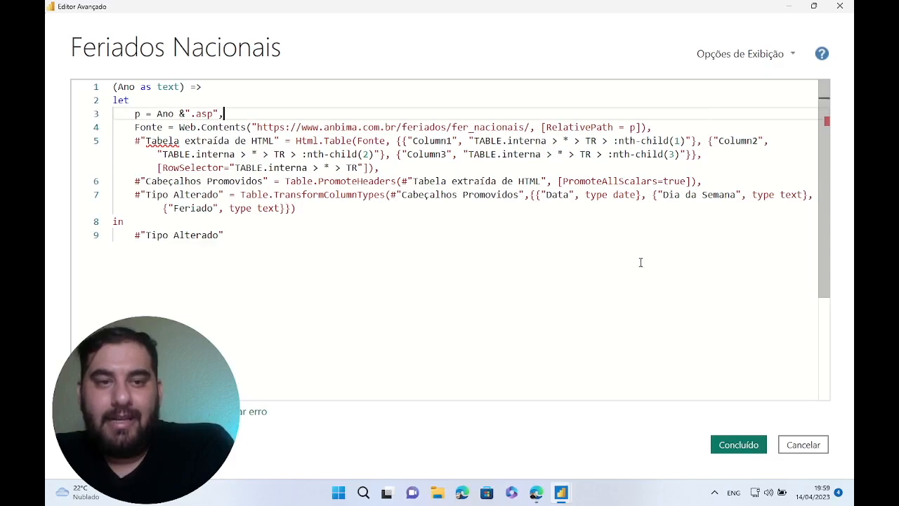
click(663, 124)
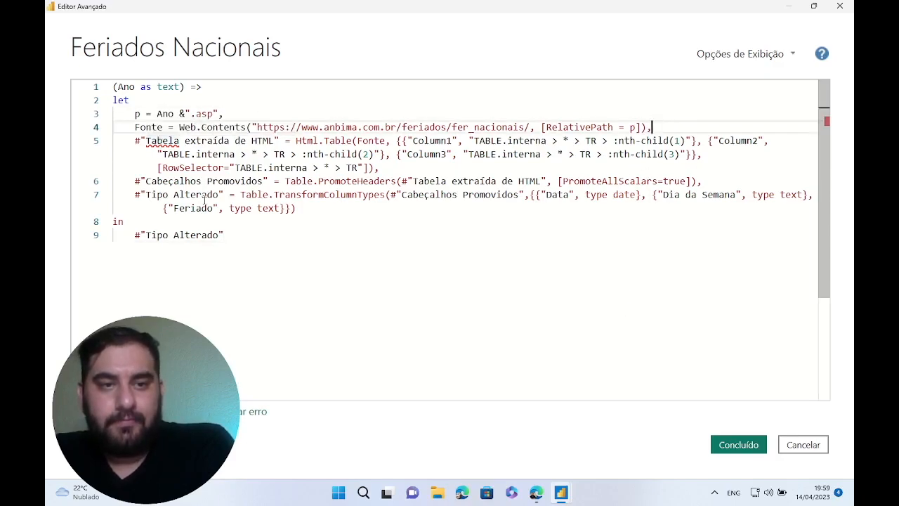
Try to apply the edited Feriados Nacionais code and reopen it in the Advanced Editor for checking.
click(738, 443)
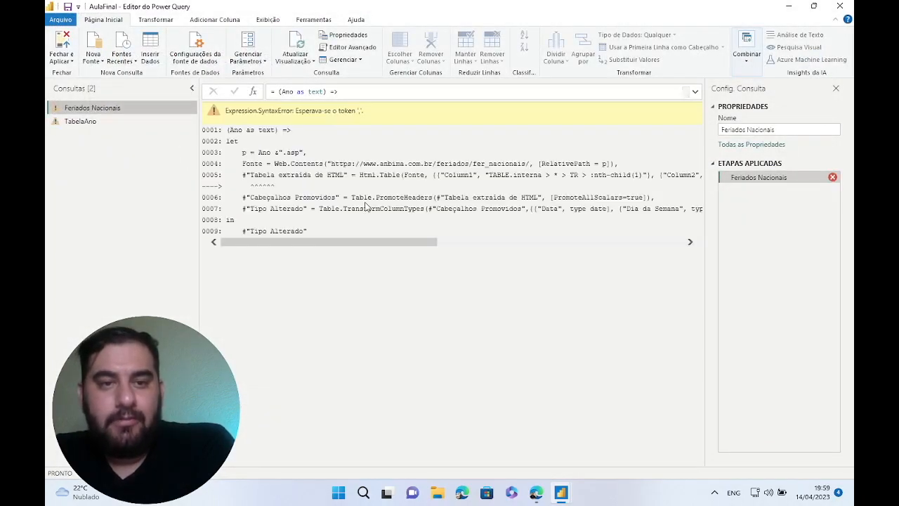
click(353, 47)
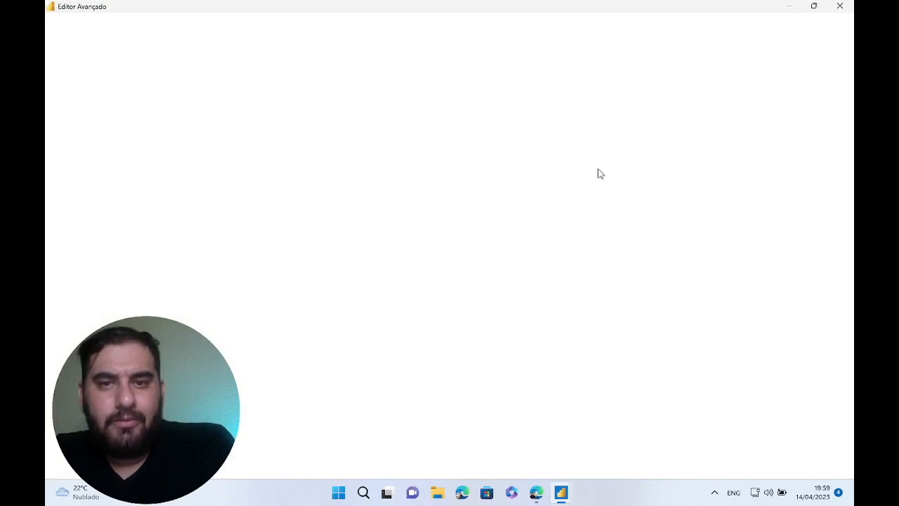
click(461, 77)
click(523, 218)
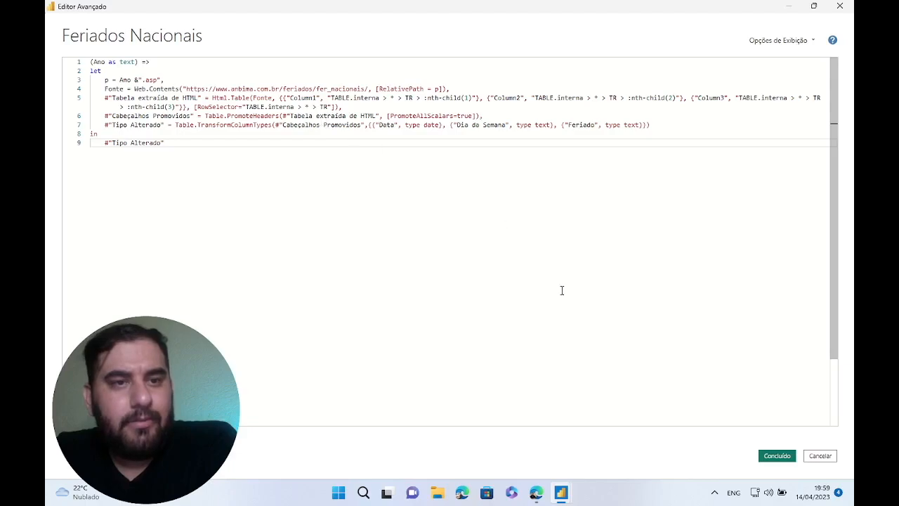
click(776, 456)
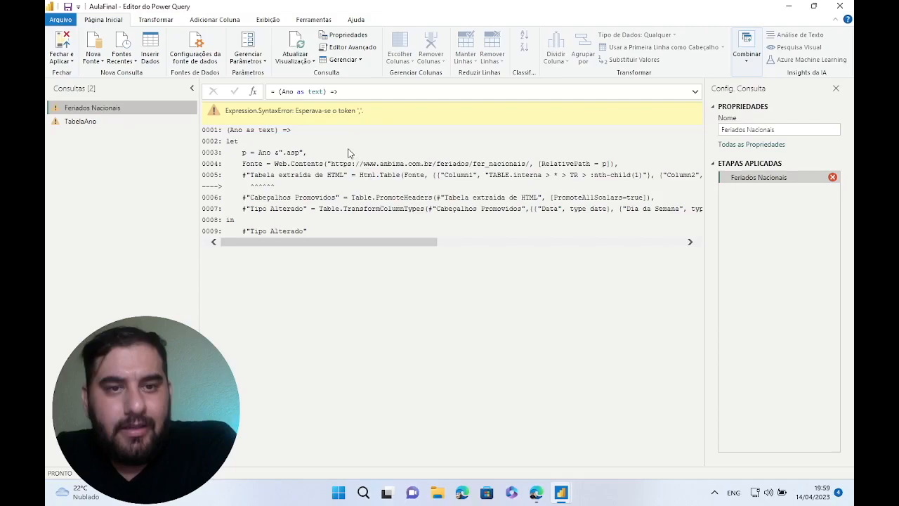
click(351, 47)
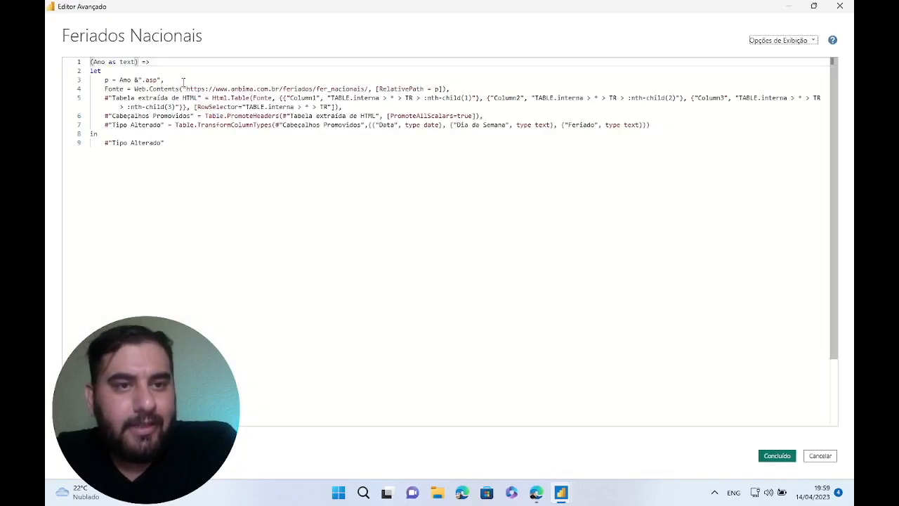
Add the missing closing quotation mark after fer_nacionais/ in the Fonte URL.
click(182, 80)
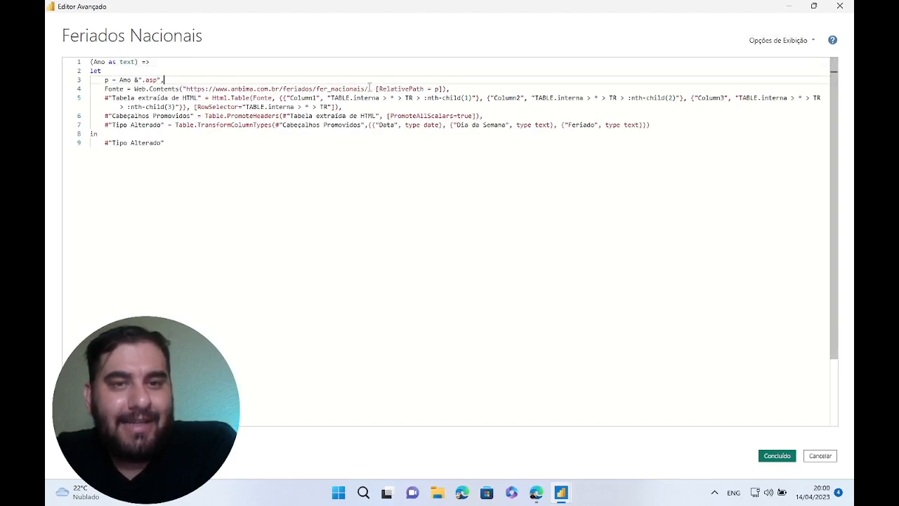
scroll(367, 88, up, 3)
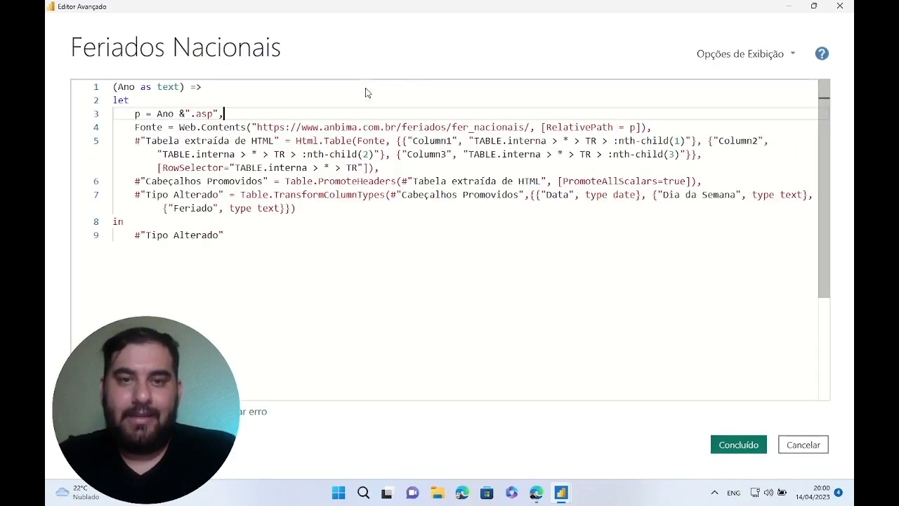
click(527, 127)
text(/)
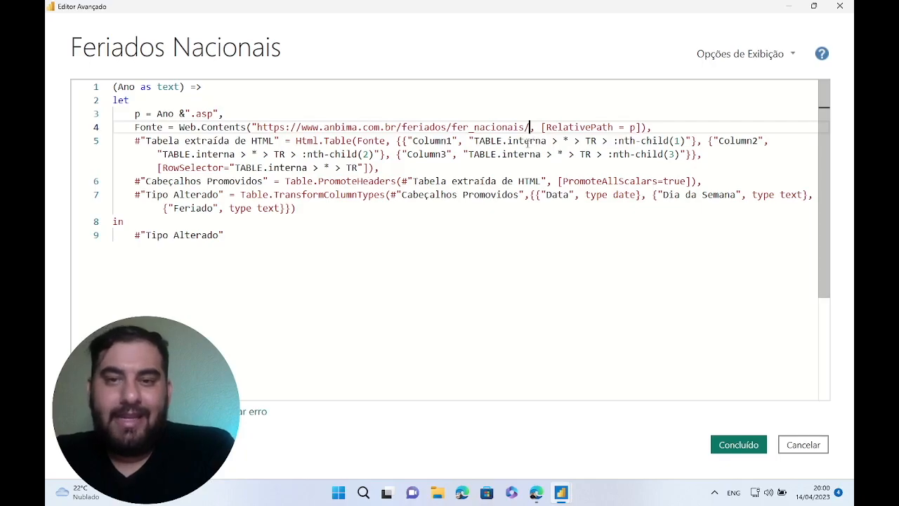
text(")
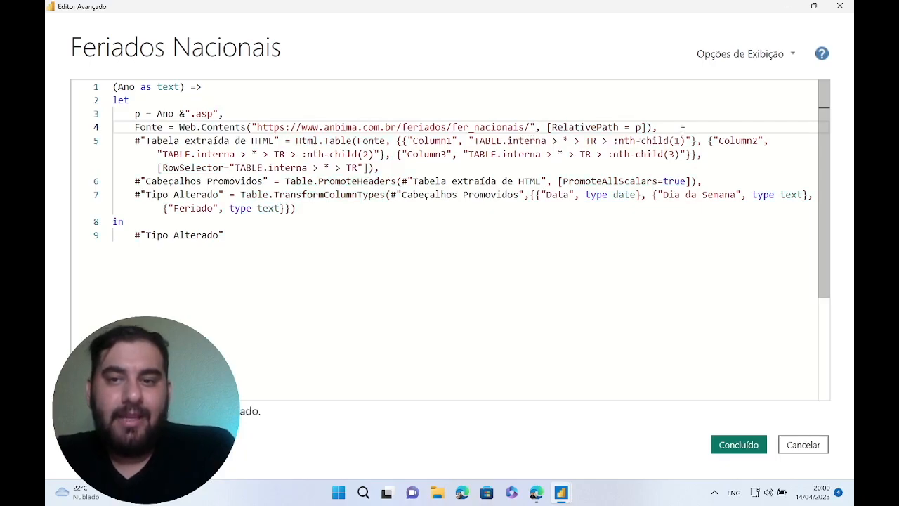
click(590, 301)
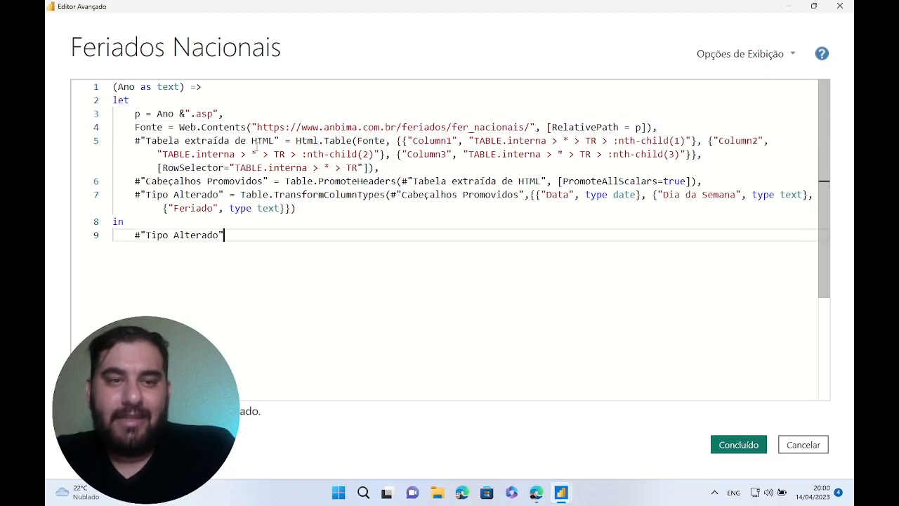
Apply the corrected function code and review the expanded holiday rows in the TabelaAno query.
click(730, 447)
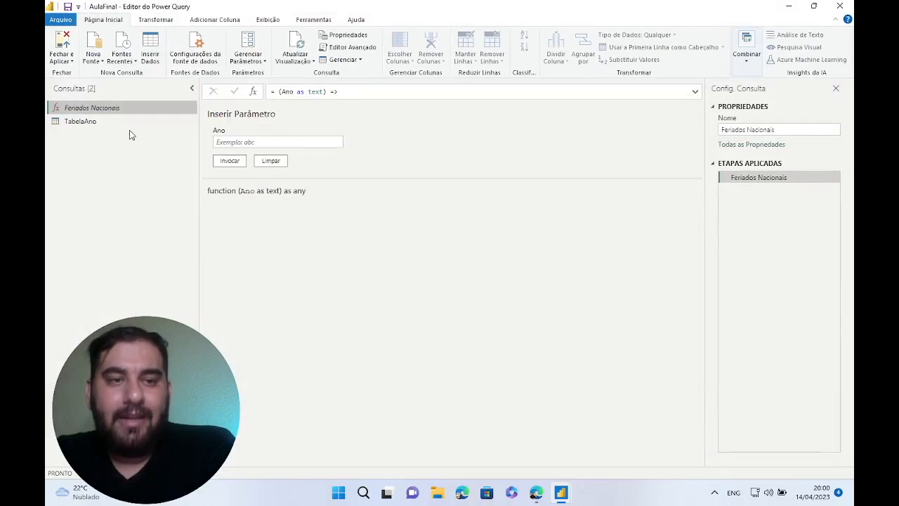
click(96, 119)
scroll(365, 121, down, 20)
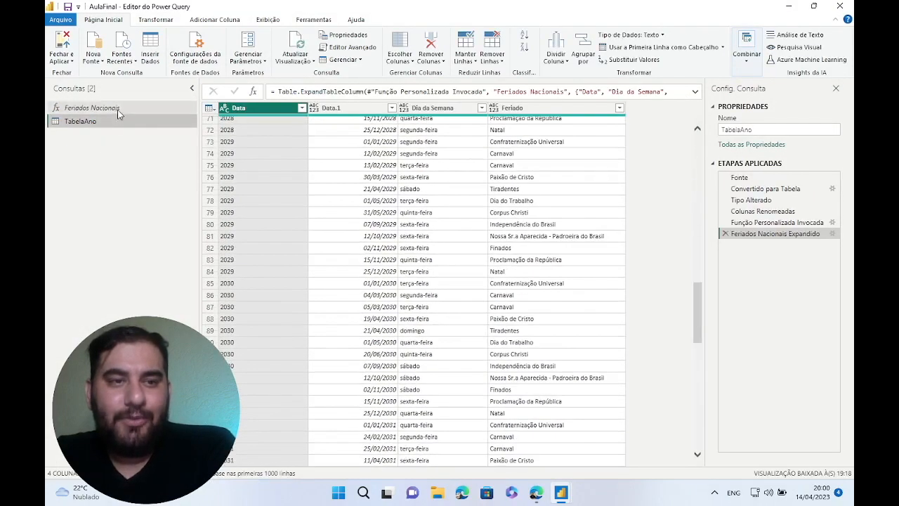
Reopen the Feriados Nacionais code in the Advanced Editor, highlight the [RelativePath = p] option and enlarge the code text.
click(118, 111)
click(347, 49)
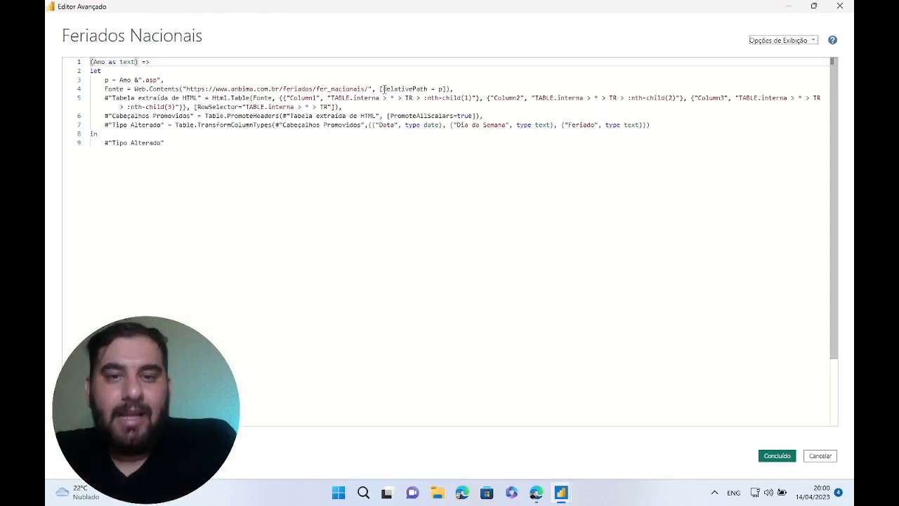
drag(380, 90, 442, 89)
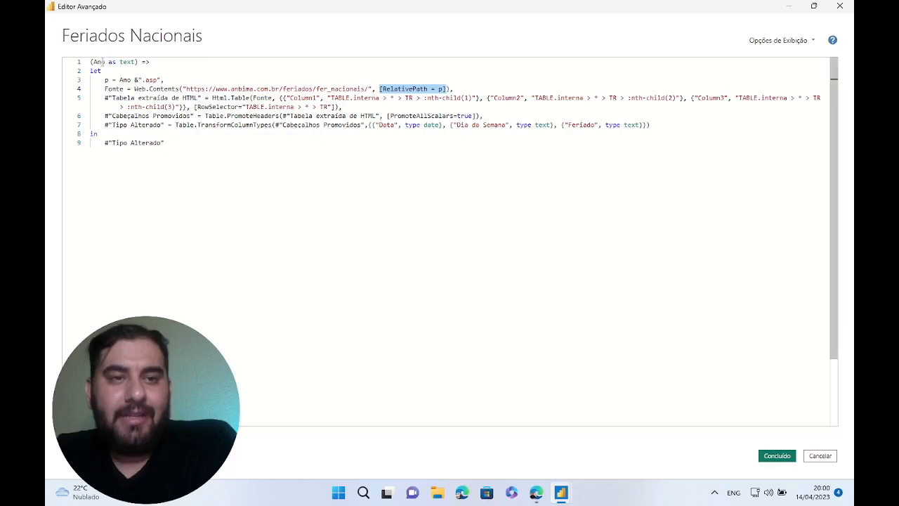
key(ctrl+shift+equal)
key(ctrl+shift+equal)
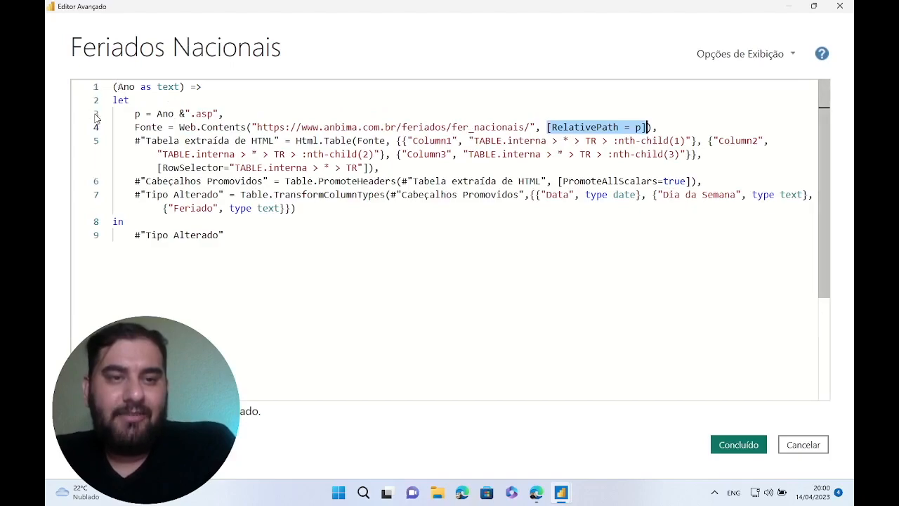
Review the definition of p and the base URL in the function code, and check the holiday rows in TabelaAno.
click(137, 115)
double_click(138, 114)
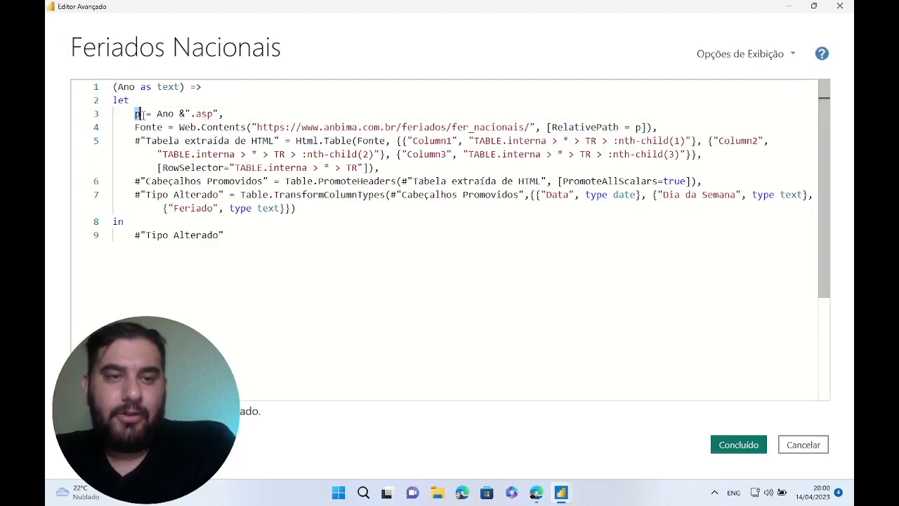
drag(156, 114, 219, 114)
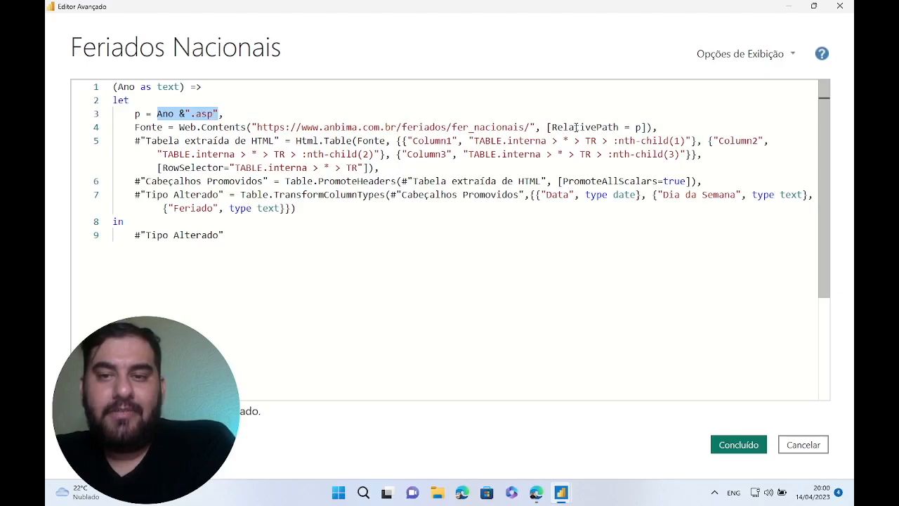
click(536, 126)
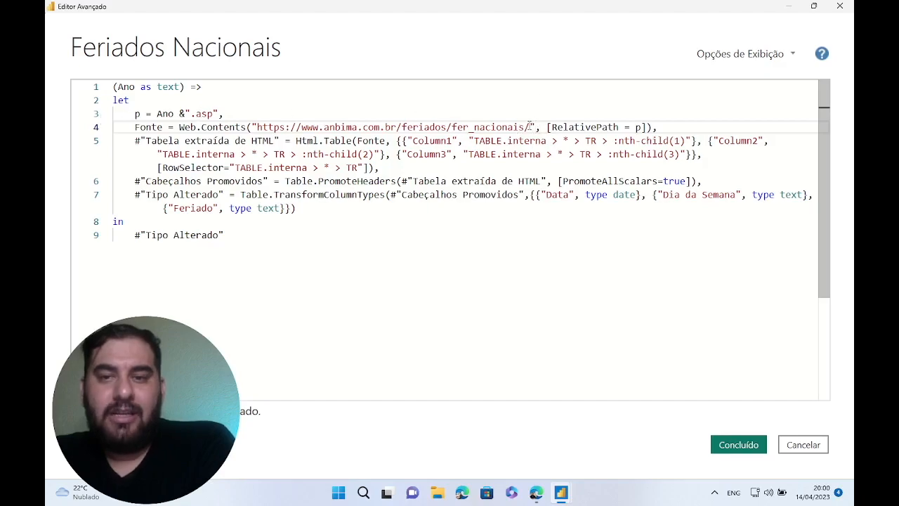
click(738, 444)
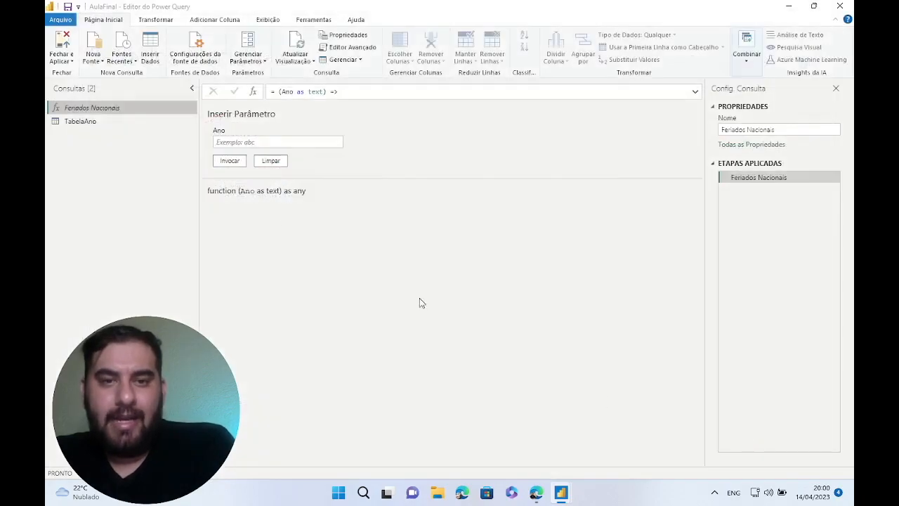
click(85, 122)
scroll(422, 200, down, 20)
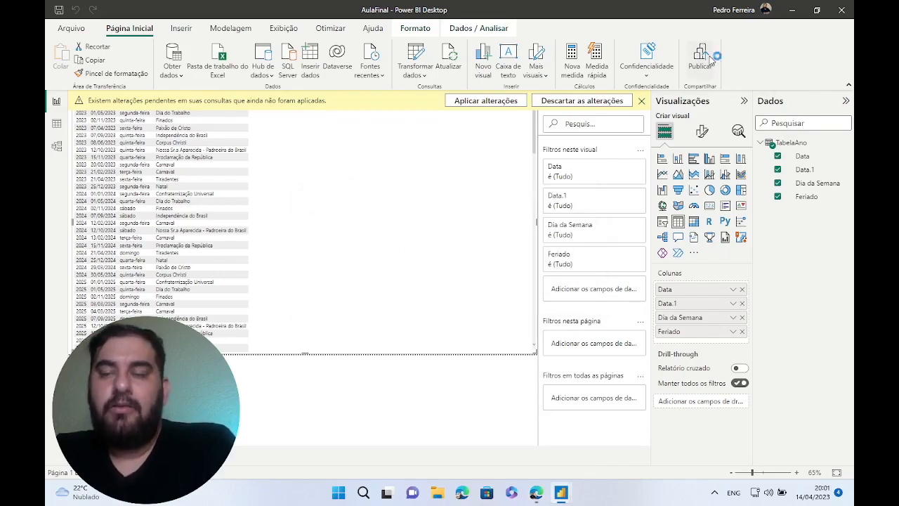
Republish the AulaFinal report to the Power Summit Brazil workspace, choosing Aplicar depois for the pending query changes.
click(712, 60)
click(499, 264)
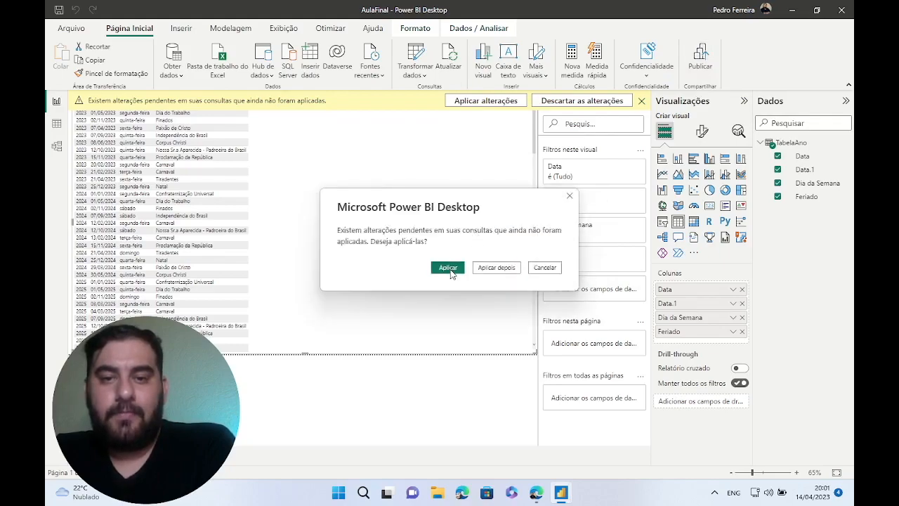
click(495, 270)
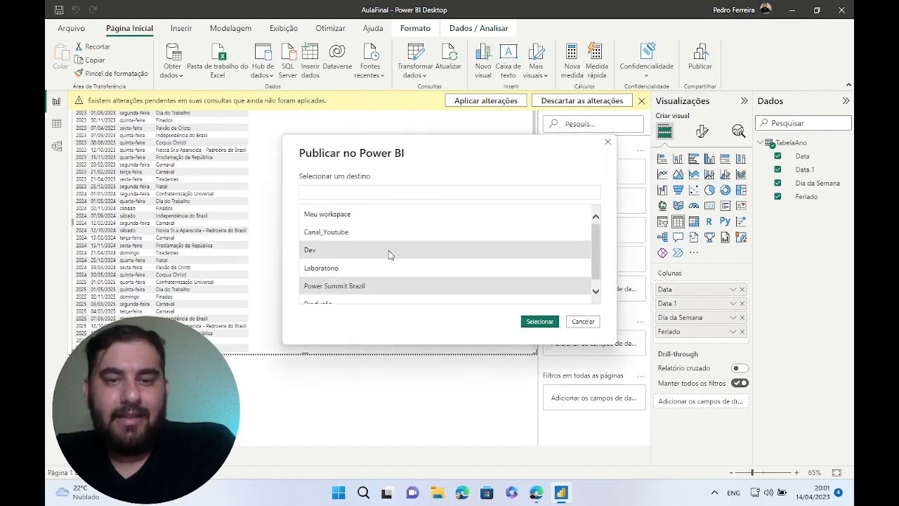
click(535, 323)
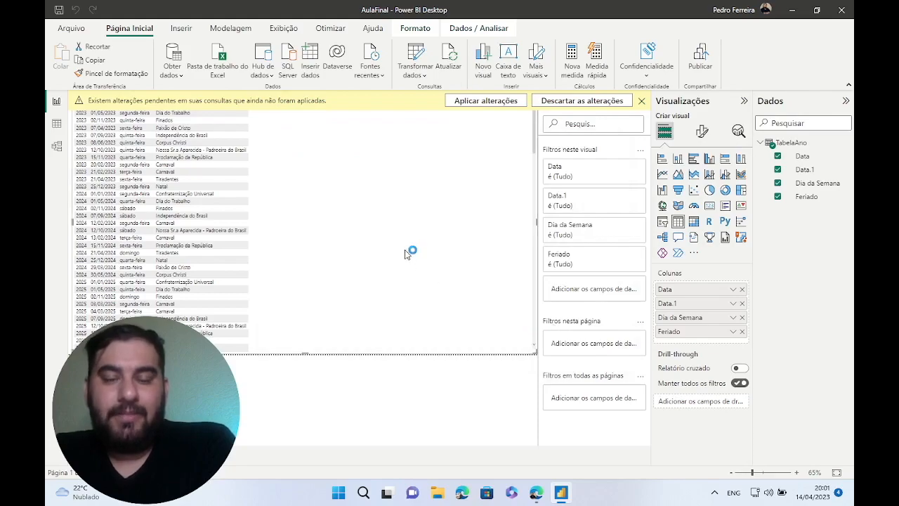
click(503, 302)
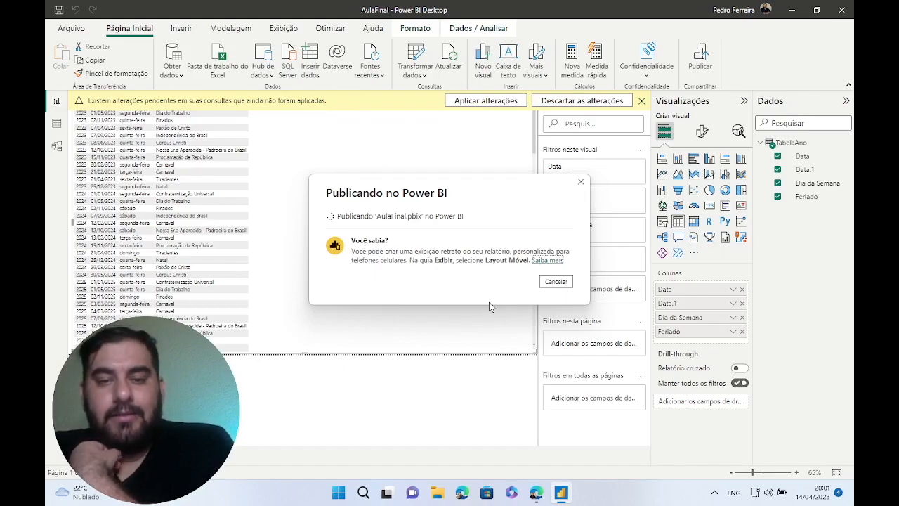
click(555, 316)
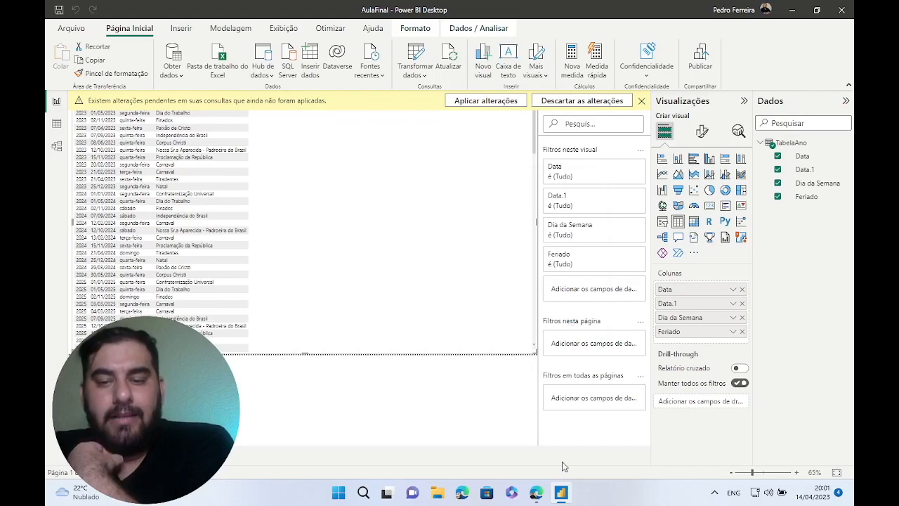
Switch to the Power BI service in the browser and open the settings of the AulaFinal dataset in the Power Summit Brazil workspace.
click(544, 496)
click(400, 8)
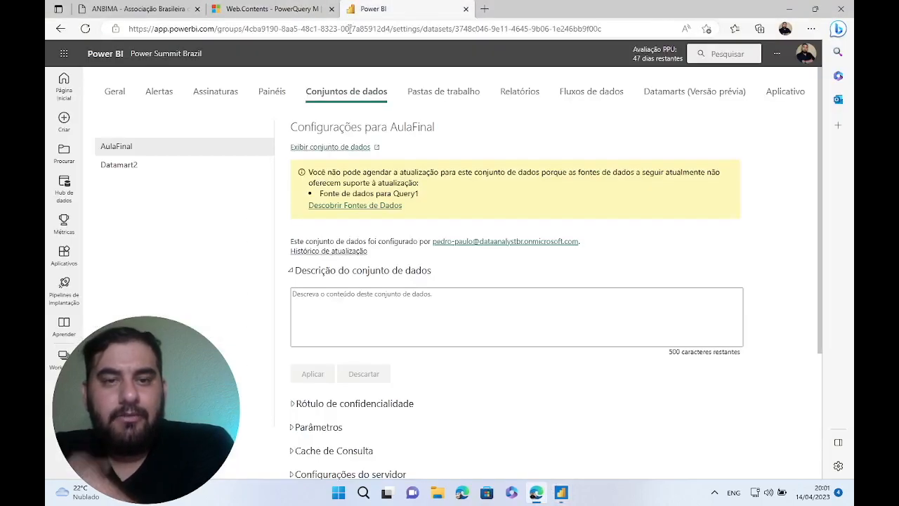
click(63, 357)
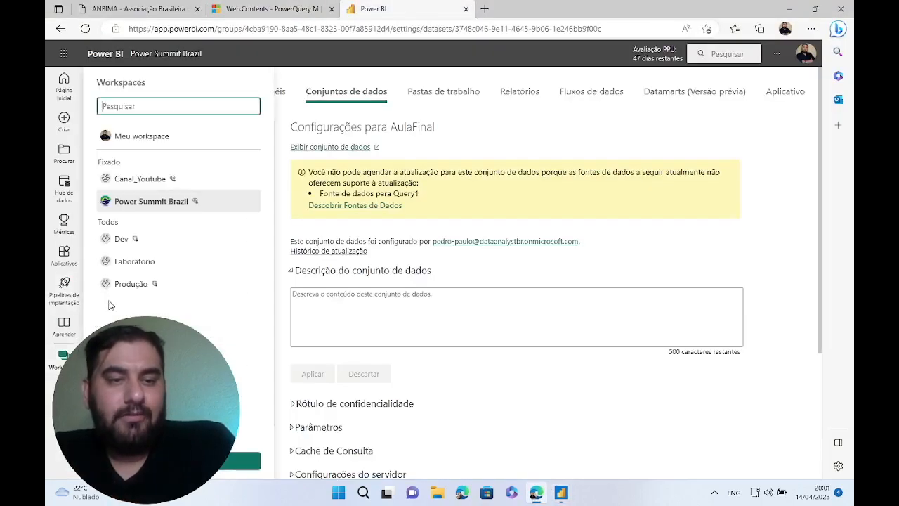
click(139, 205)
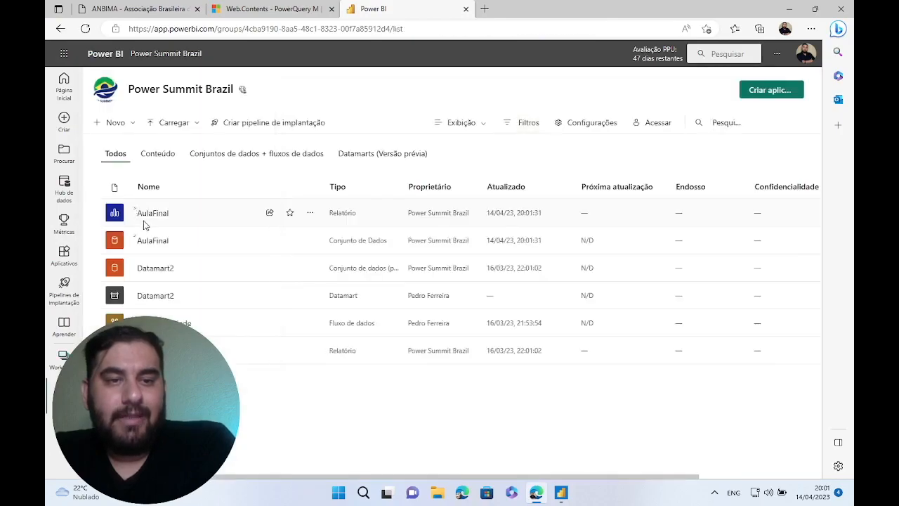
double_click(251, 153)
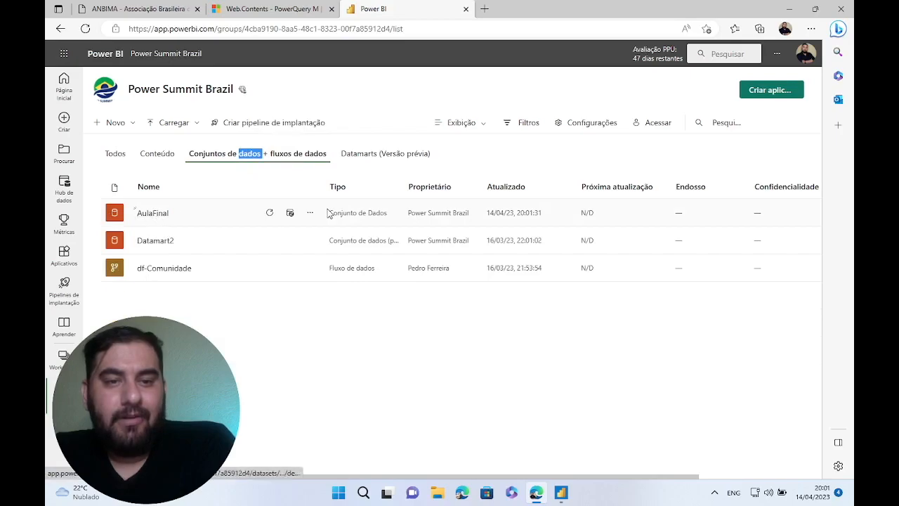
click(308, 212)
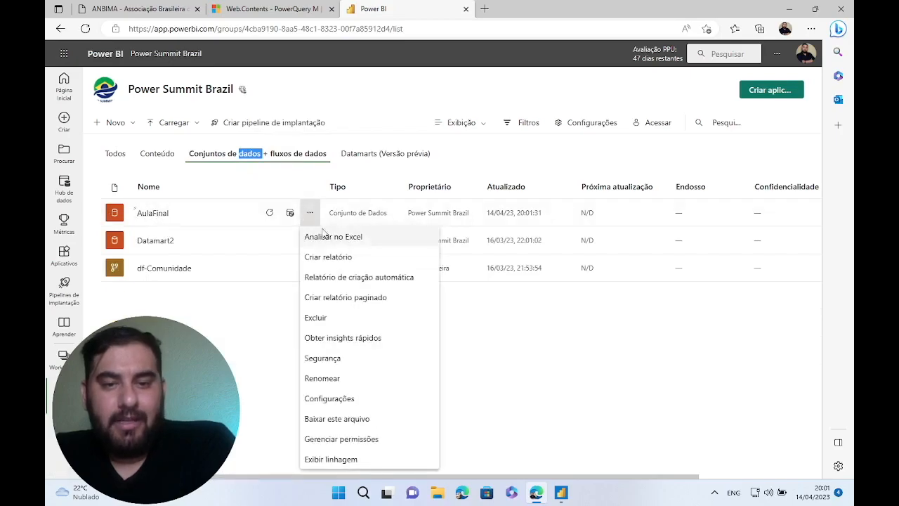
click(356, 397)
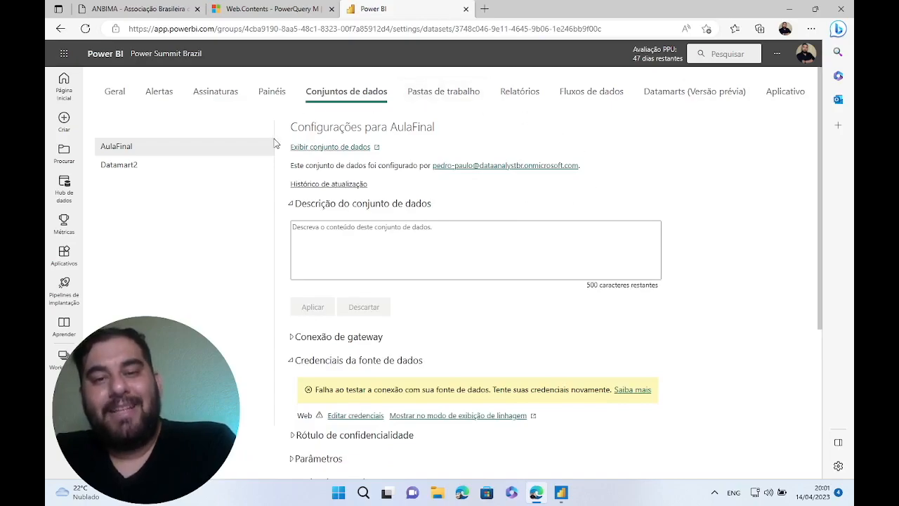
Configure the AulaFinal web source credentials with Anônimo authentication, Public privacy level and Ignorar conexão de teste enabled.
scroll(510, 225, down, 3)
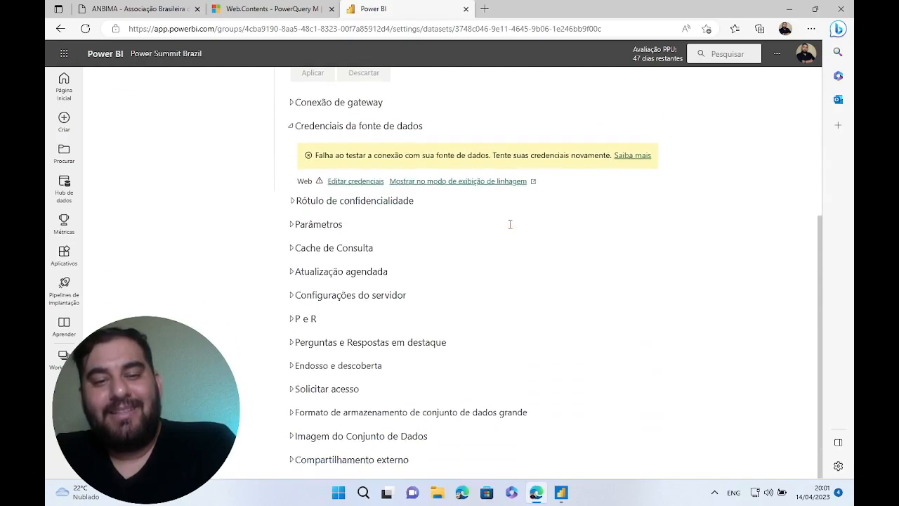
click(355, 182)
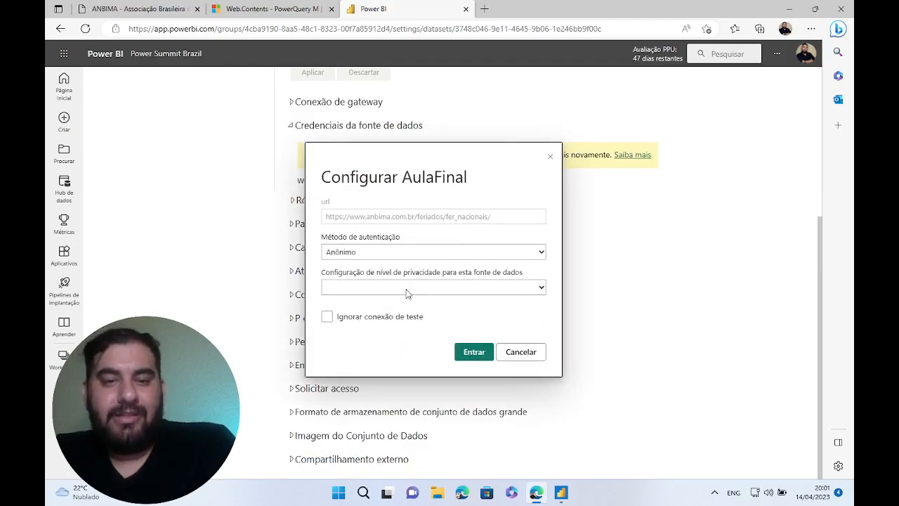
click(407, 291)
click(397, 302)
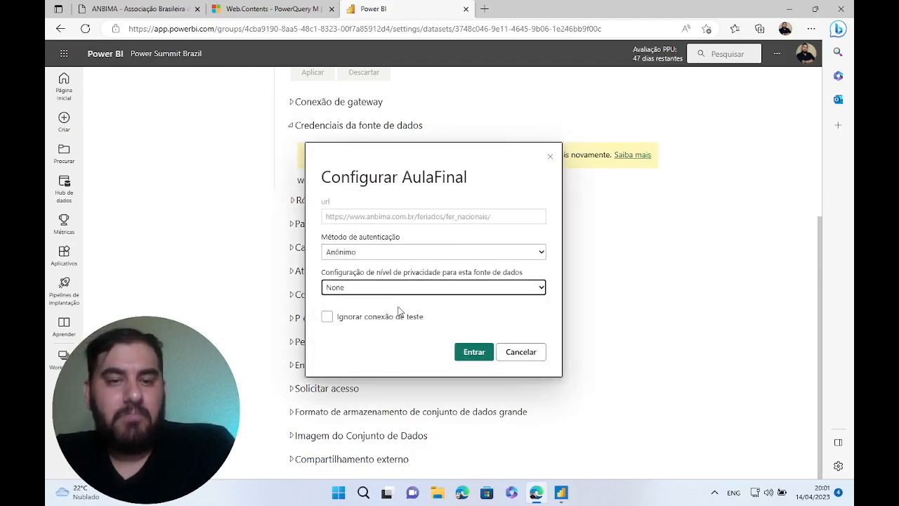
click(327, 316)
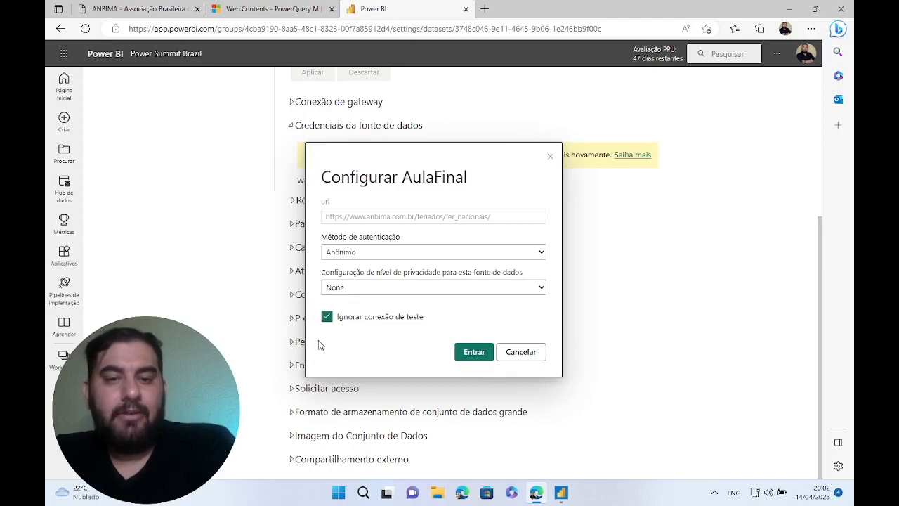
click(483, 290)
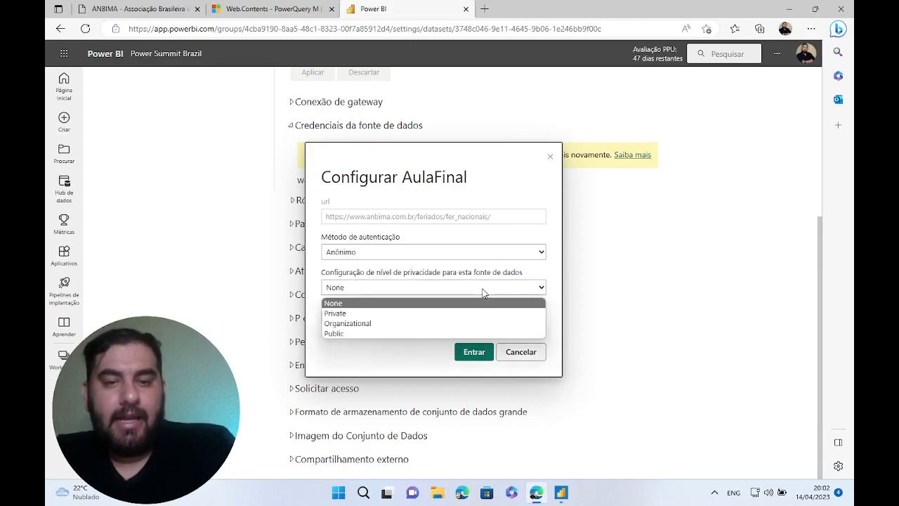
click(428, 333)
click(474, 352)
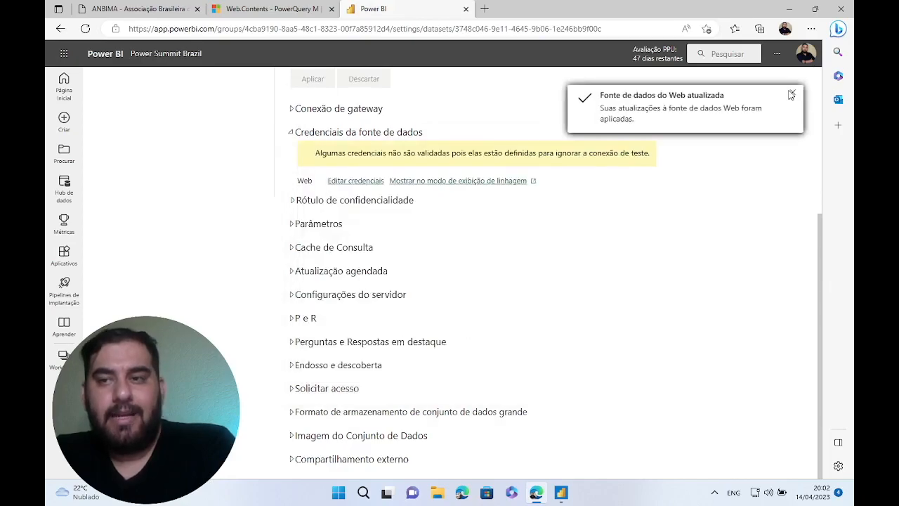
click(794, 97)
Reload the dataset settings and try to save the web source credentials with Ignorar conexão de teste disabled.
click(85, 29)
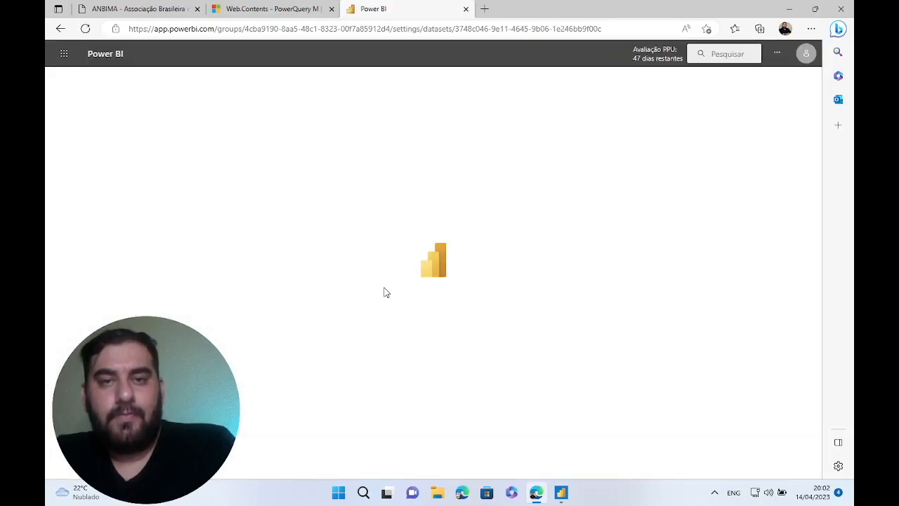
scroll(385, 285, down, 3)
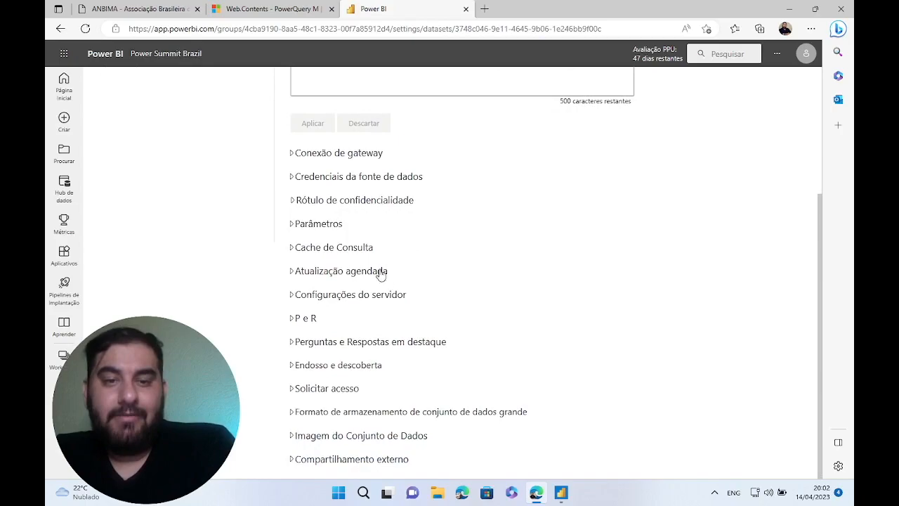
click(295, 179)
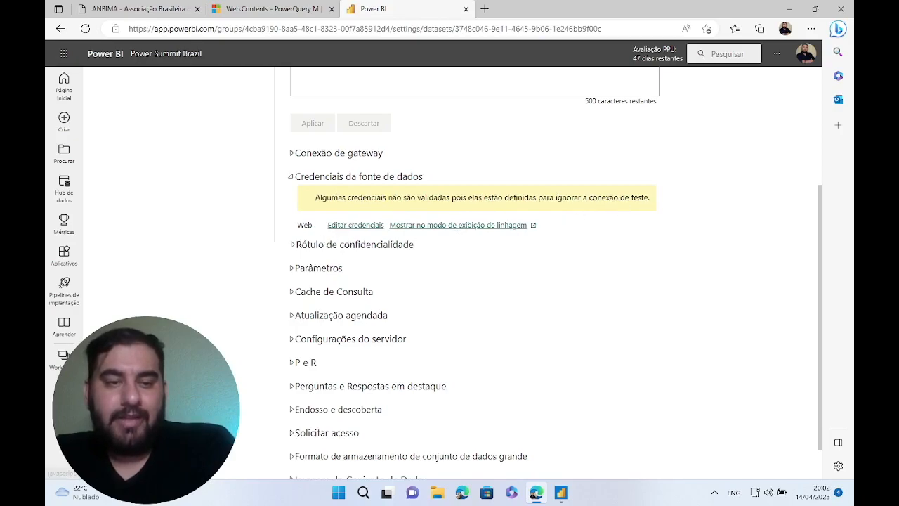
click(340, 226)
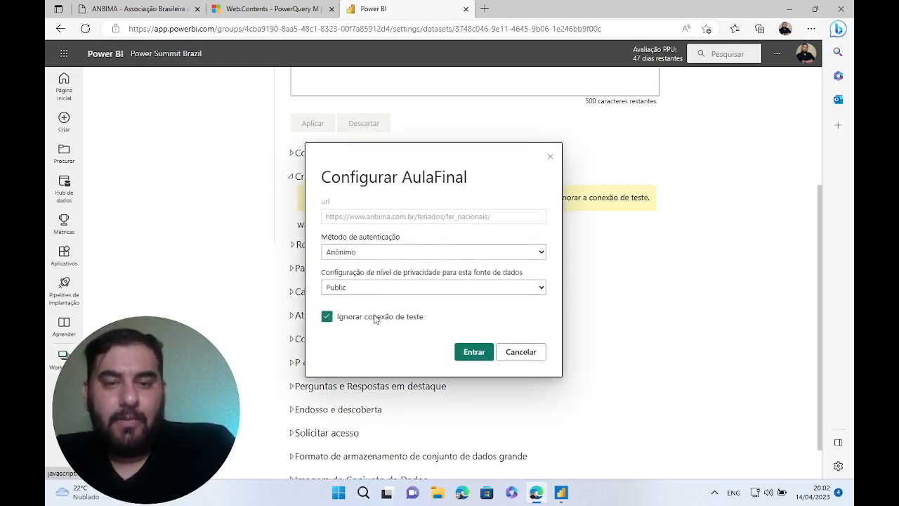
click(363, 320)
click(485, 354)
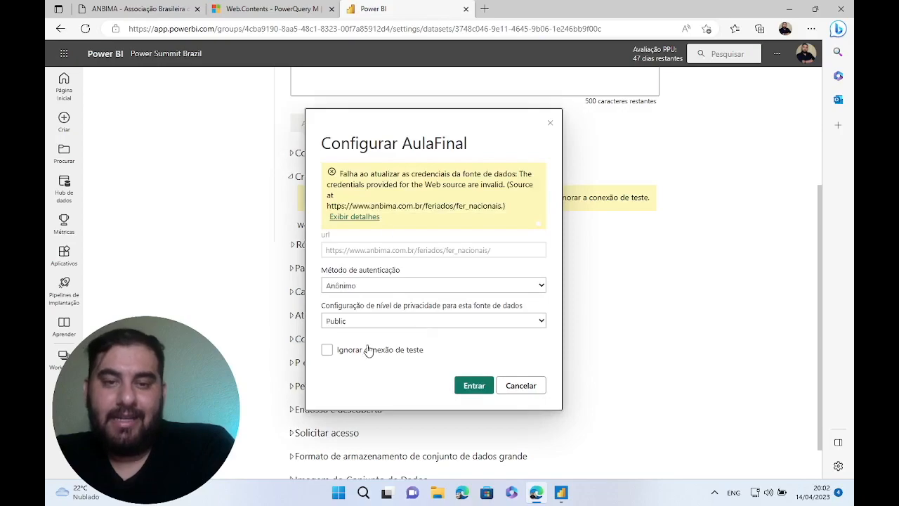
Re-enable Ignorar conexão de teste and save the web source credentials with the Public privacy level.
click(372, 321)
click(372, 334)
click(379, 350)
click(475, 388)
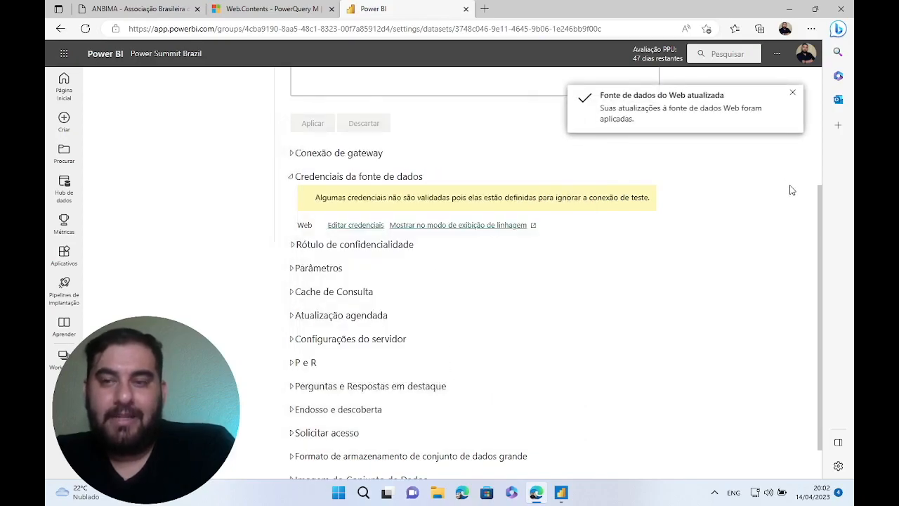
click(792, 93)
Return to the Power Summit Brazil workspace and start an immediate refresh of the AulaFinal dataset.
click(55, 364)
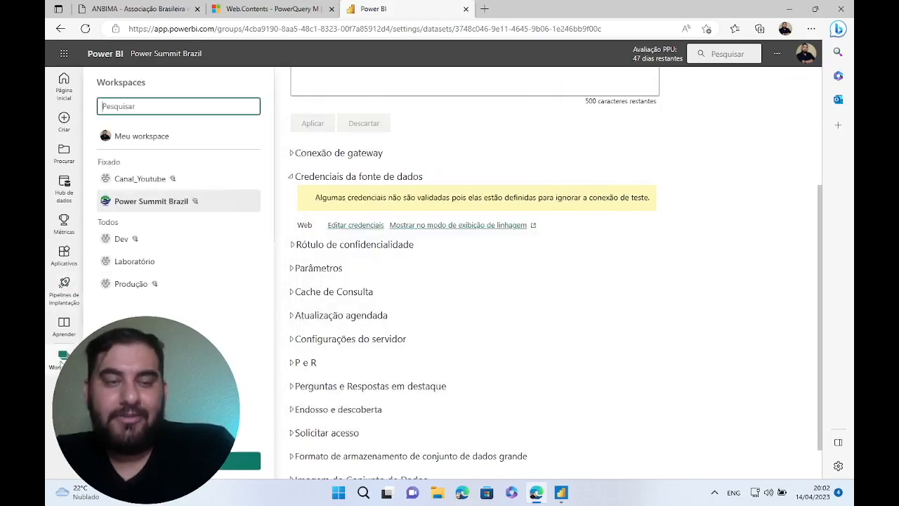
click(153, 201)
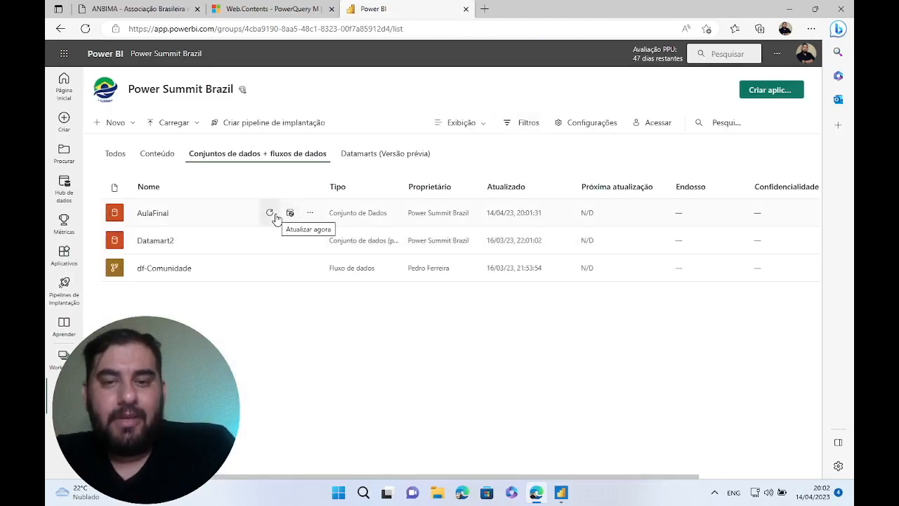
click(270, 213)
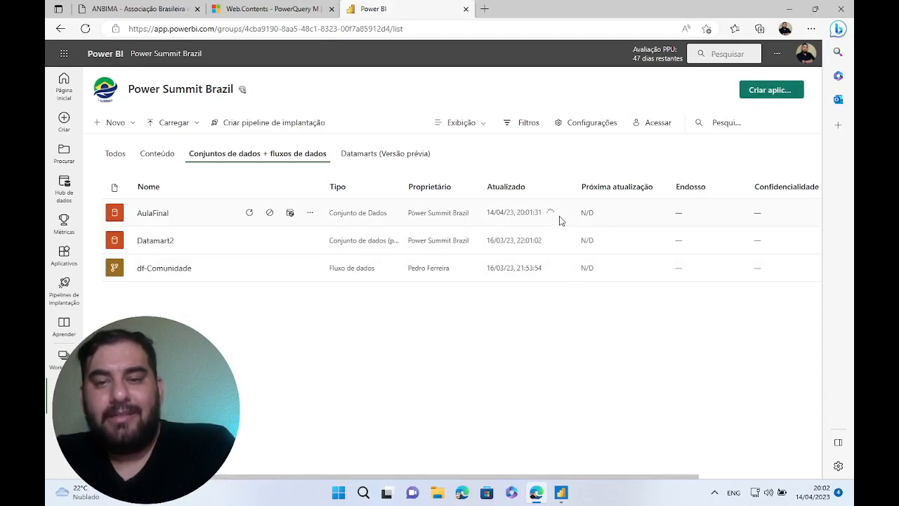
click(811, 28)
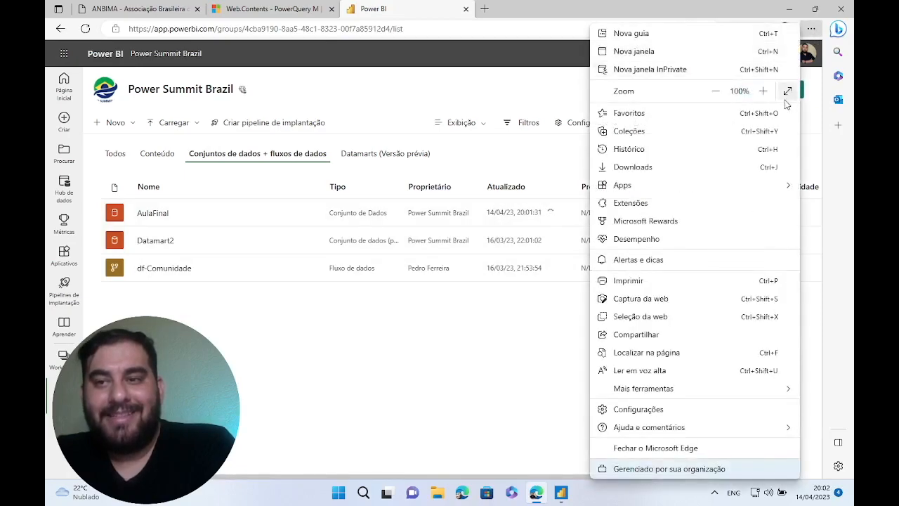
Examine the refresh status of the AulaFinal dataset in the workspace list at 125% page zoom, and restore the zoom to 100%.
click(763, 90)
click(762, 91)
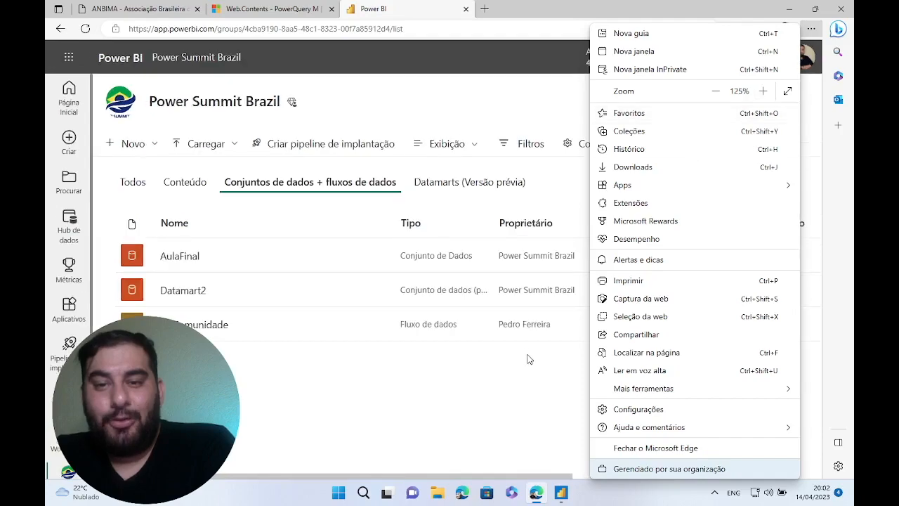
click(531, 362)
drag(561, 481, 574, 481)
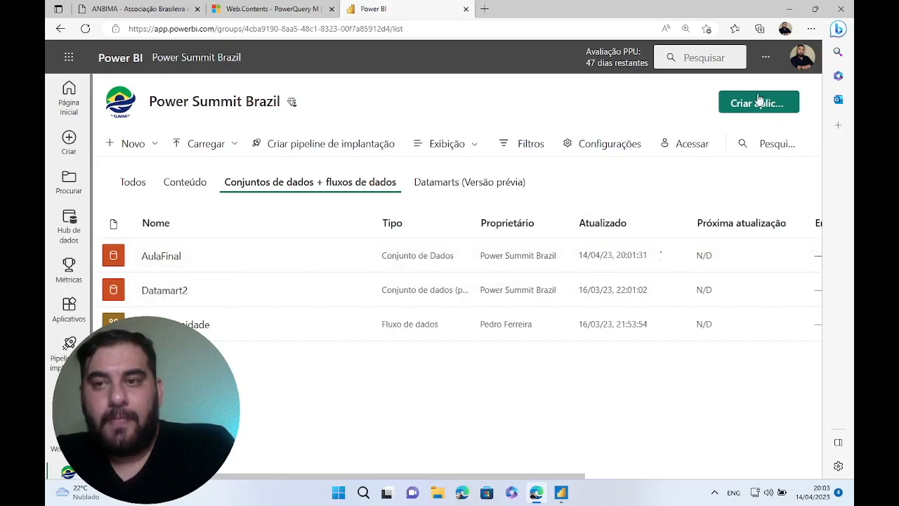
click(811, 29)
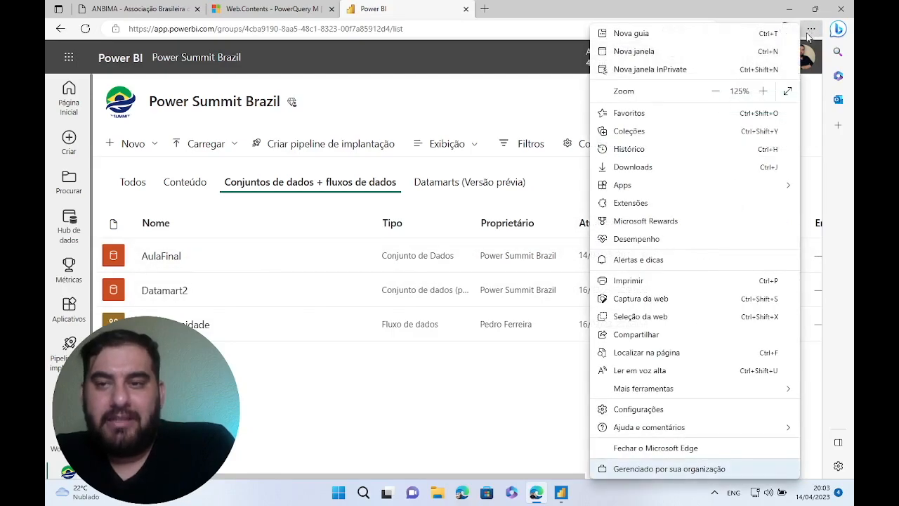
click(715, 91)
click(715, 91)
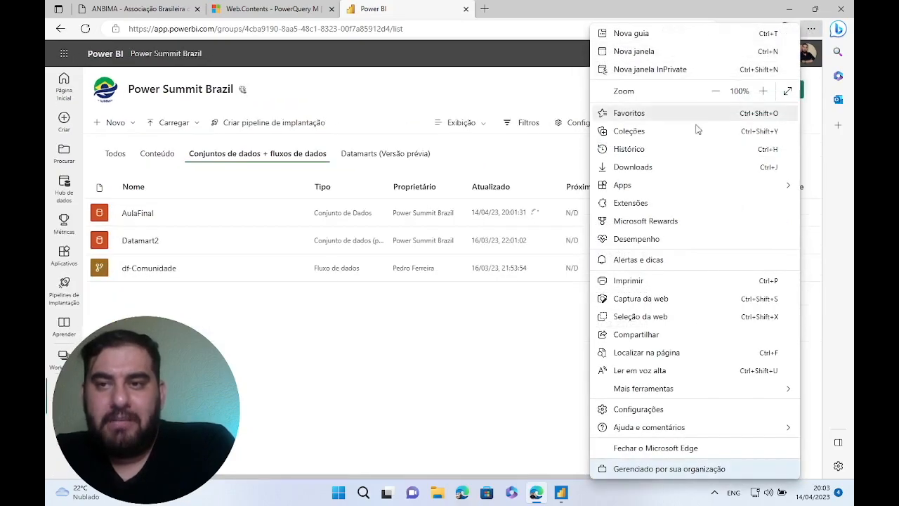
click(526, 354)
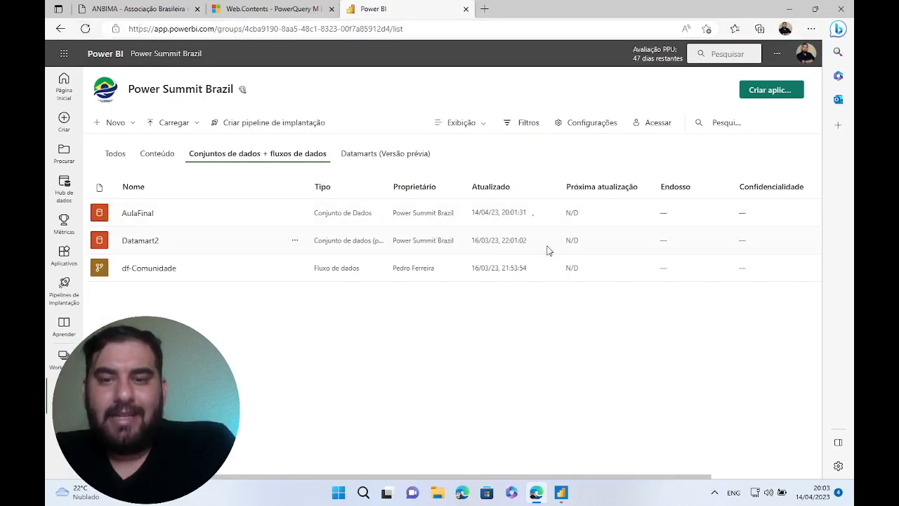
Reload the Power Summit Brazil workspace to recheck the AulaFinal dataset's refresh, viewing the ANBIMA holidays page while it loads.
click(85, 29)
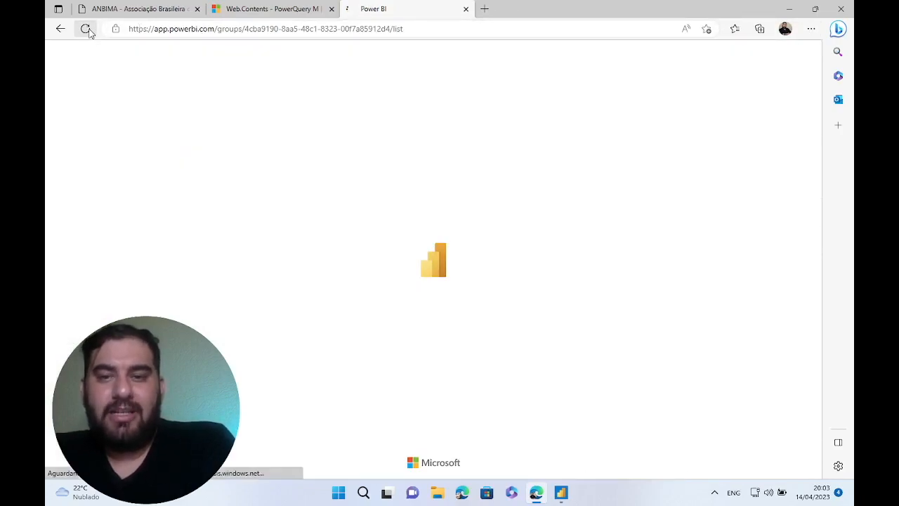
click(168, 9)
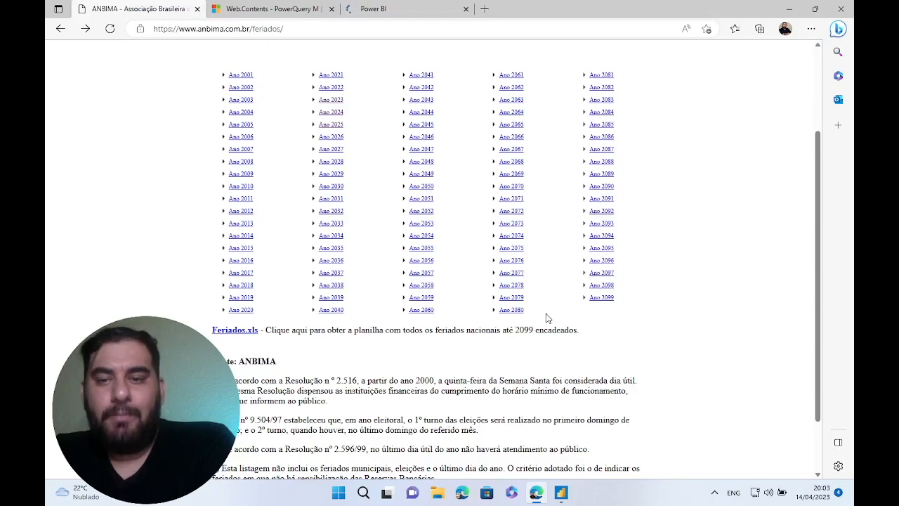
click(379, 9)
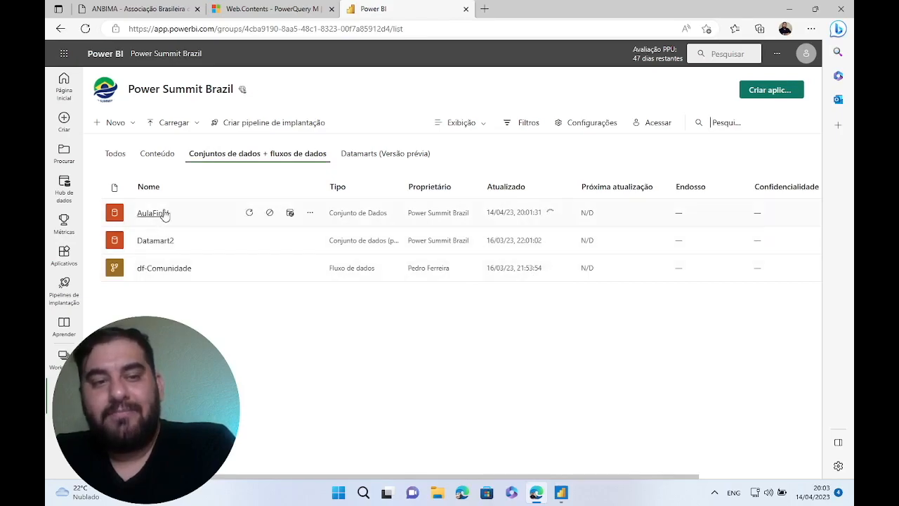
View the workspace's reports and AulaFinal in Power BI Desktop, and return to the workspace's list of datasets and dataflows in Edge.
click(164, 156)
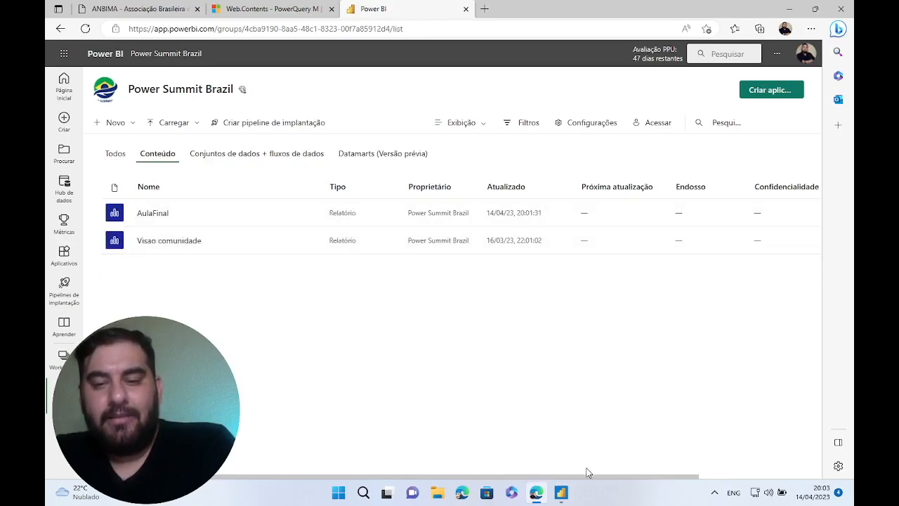
click(561, 492)
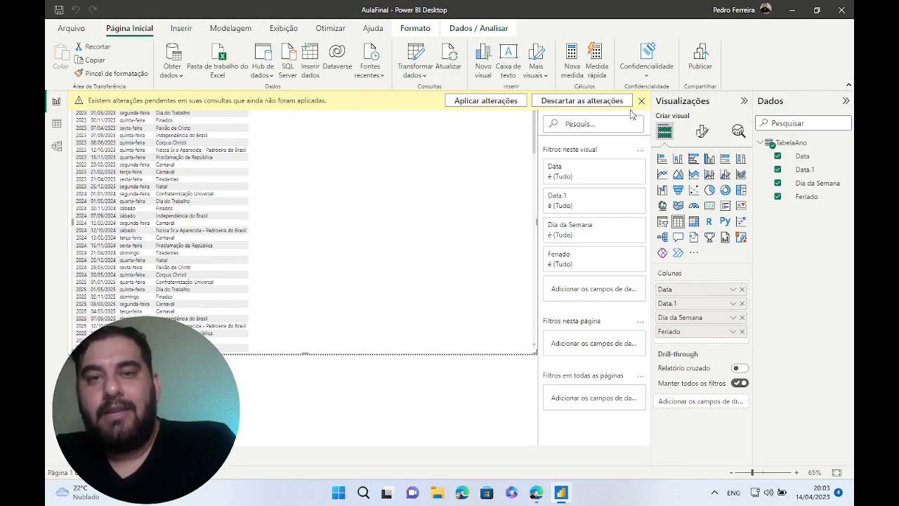
click(541, 494)
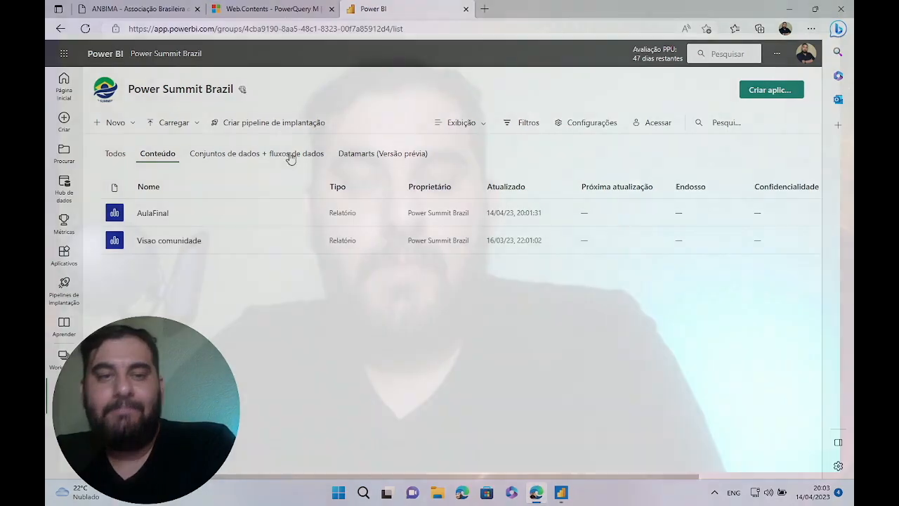
click(290, 159)
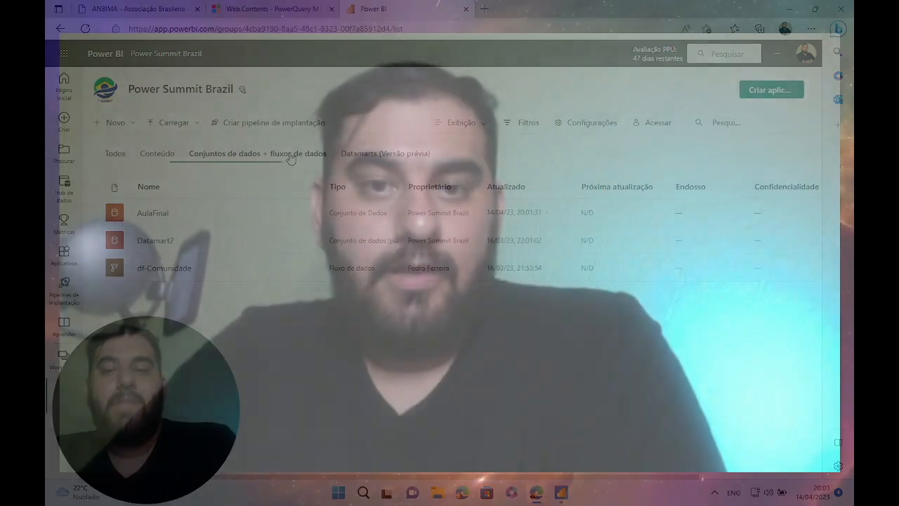